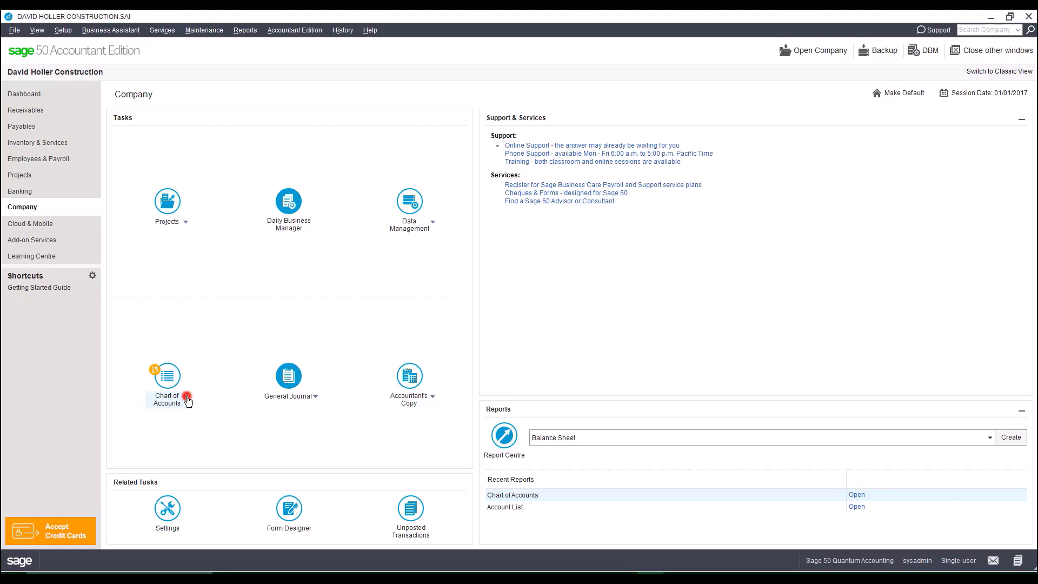
- Open the chart of accounts and review the accounts from Assets and Liabilities through Owners Equity and Revenue
left_click(186, 399)
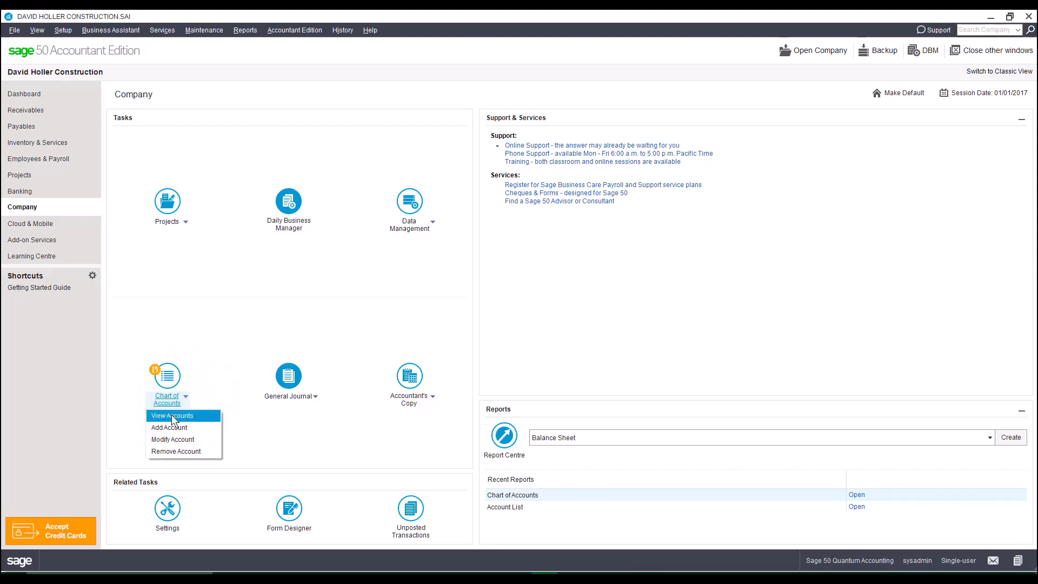
left_click(171, 416)
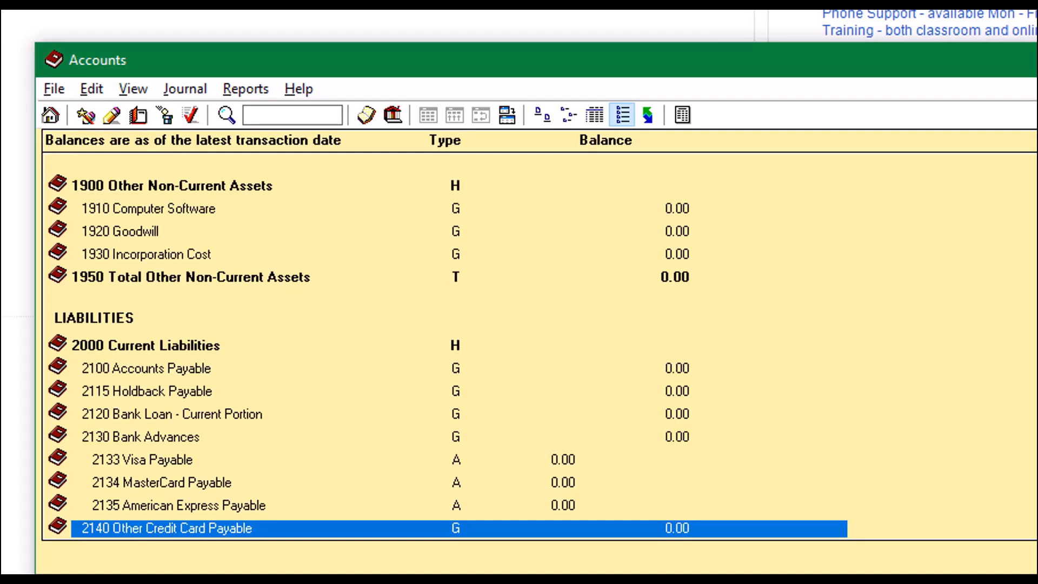
scroll(255, 290, "up", 8)
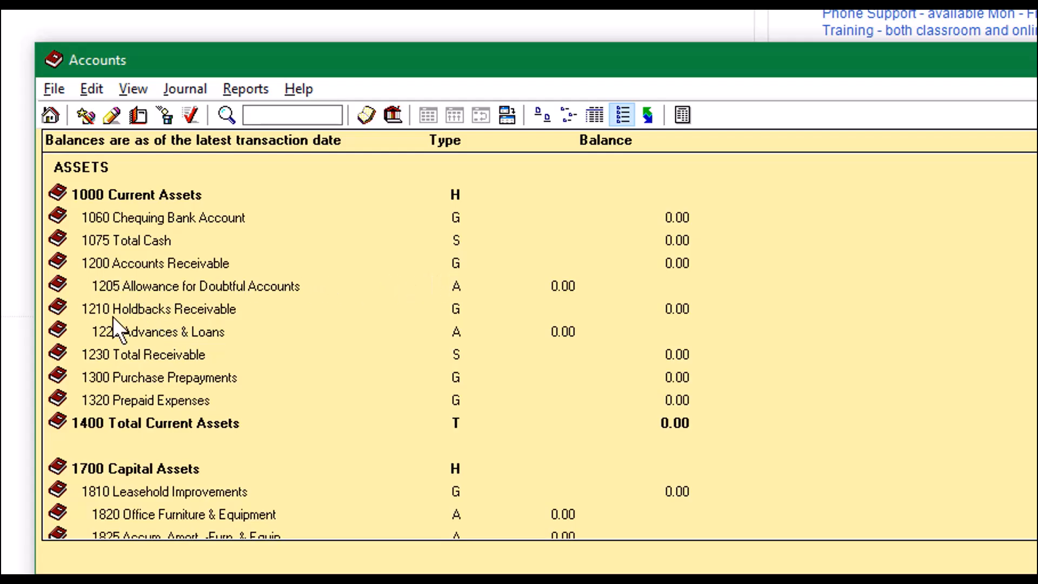
scroll(323, 400, "down", 3)
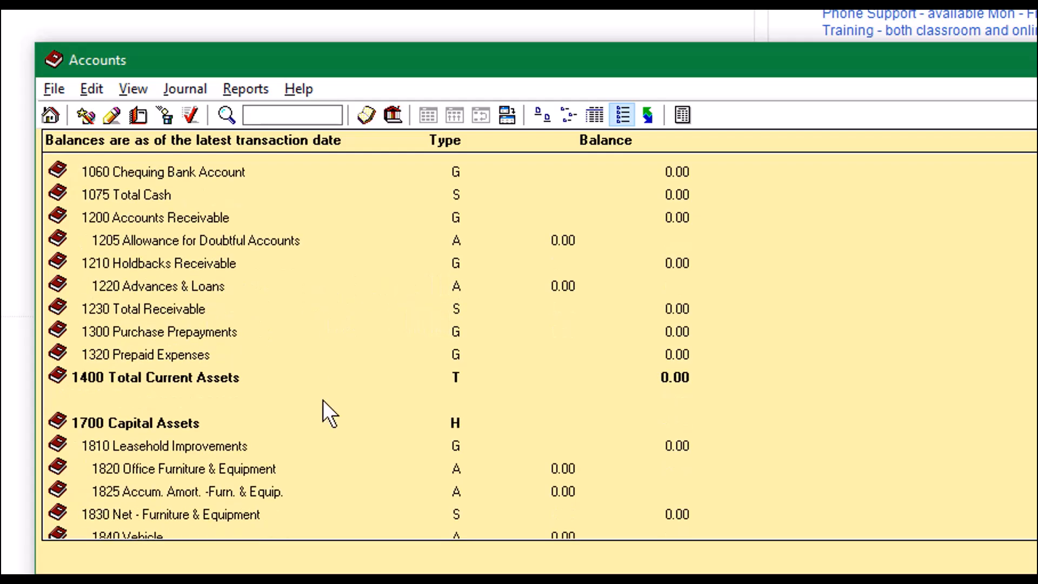
scroll(323, 400, "down", 3)
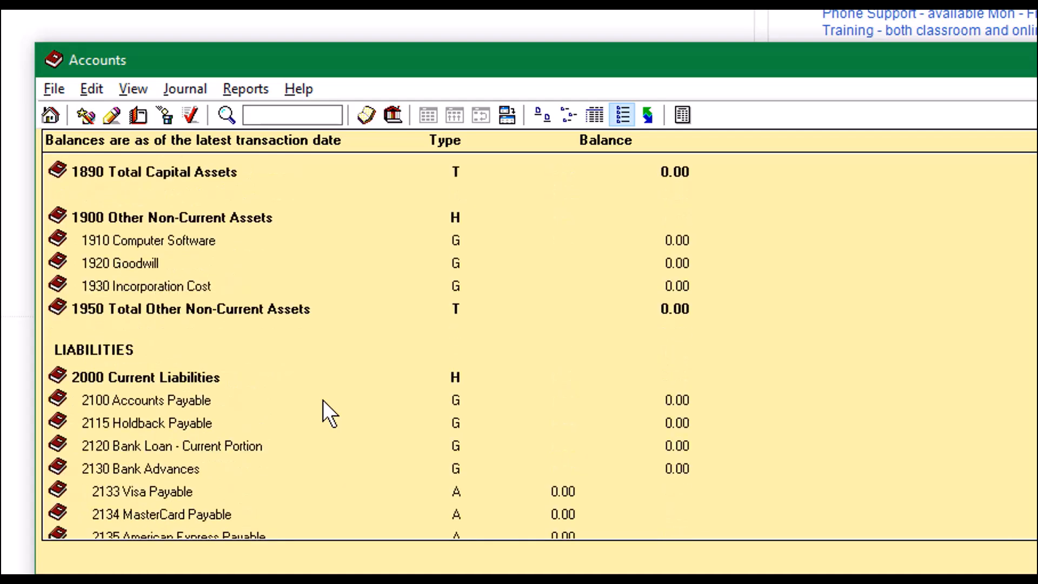
scroll(323, 401, "down", 1)
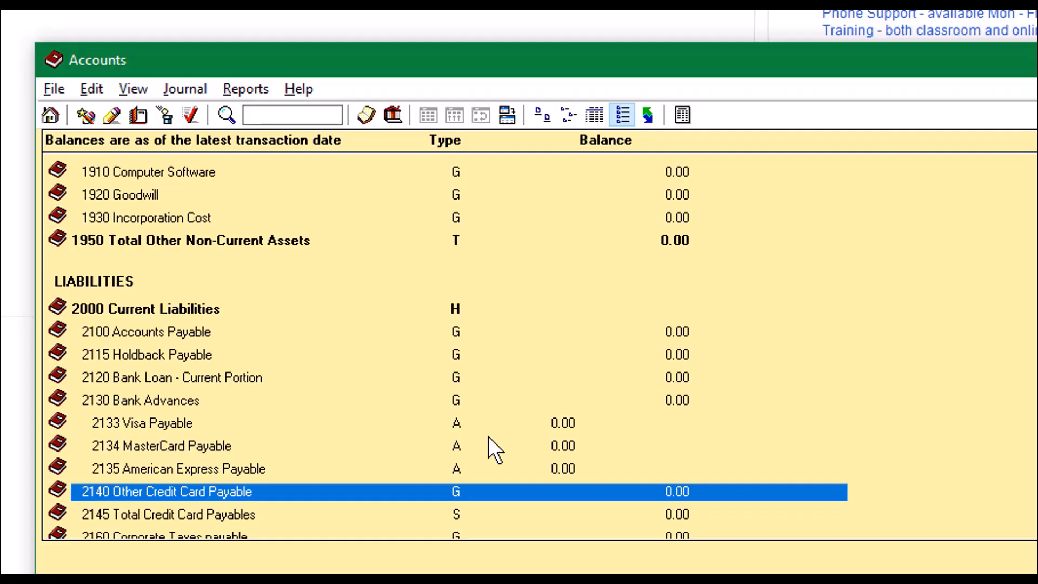
scroll(488, 436, "down", 12)
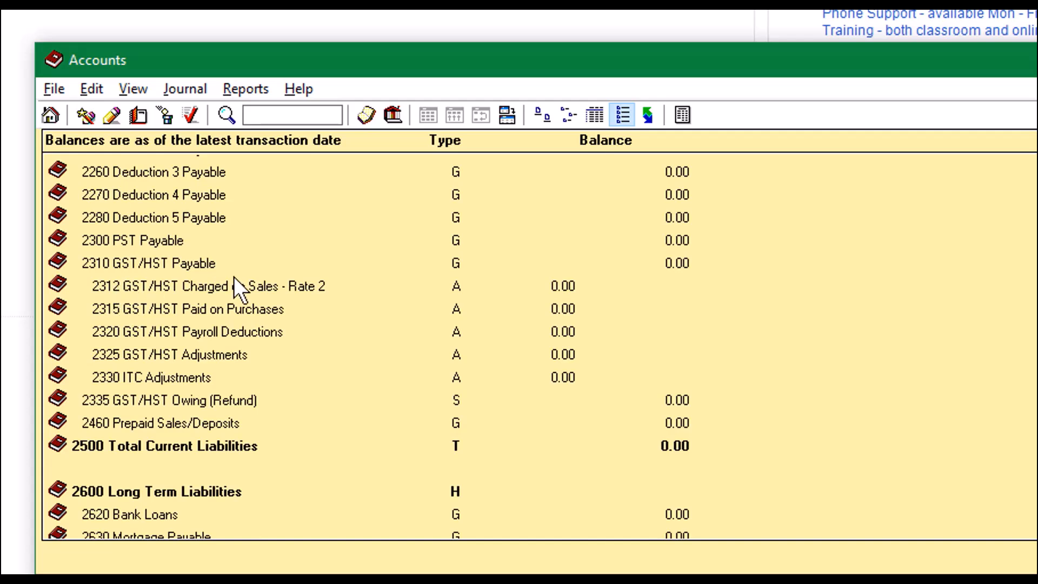
scroll(420, 319, "down", 3)
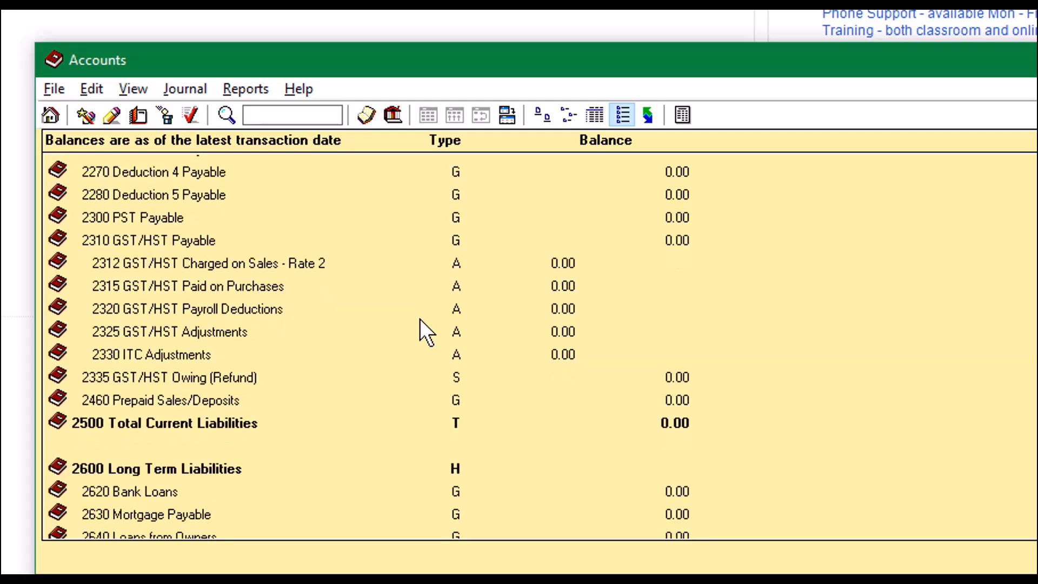
scroll(420, 320, "down", 4)
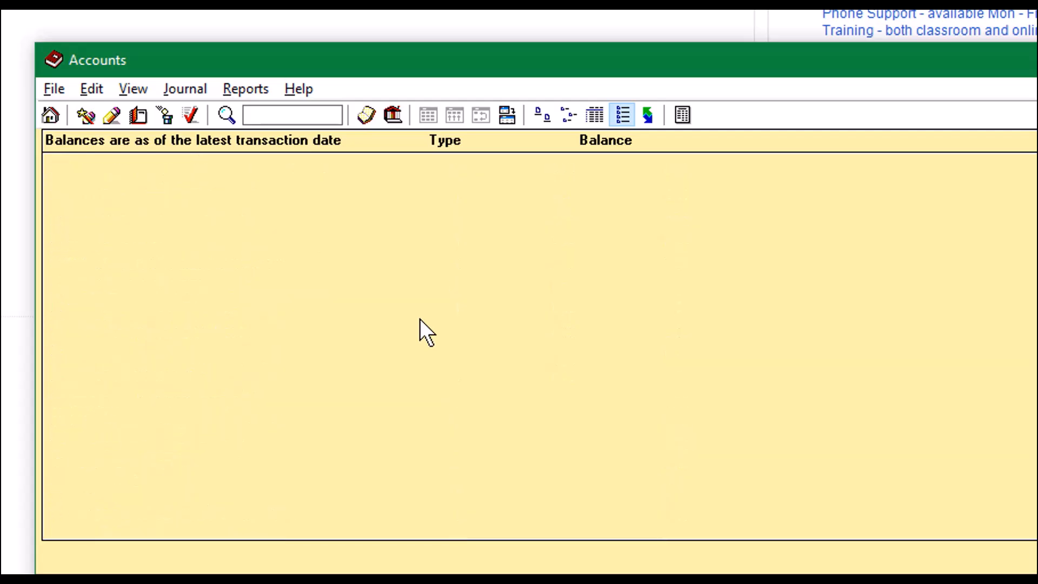
scroll(420, 319, "down", 1)
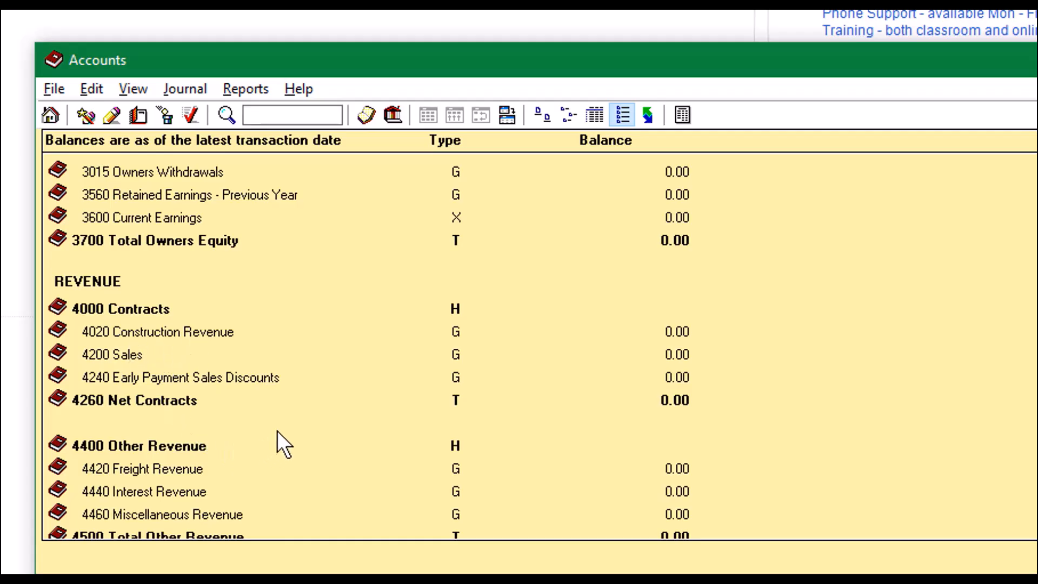
scroll(278, 430, "down", 1)
scroll(118, 390, "down", 5)
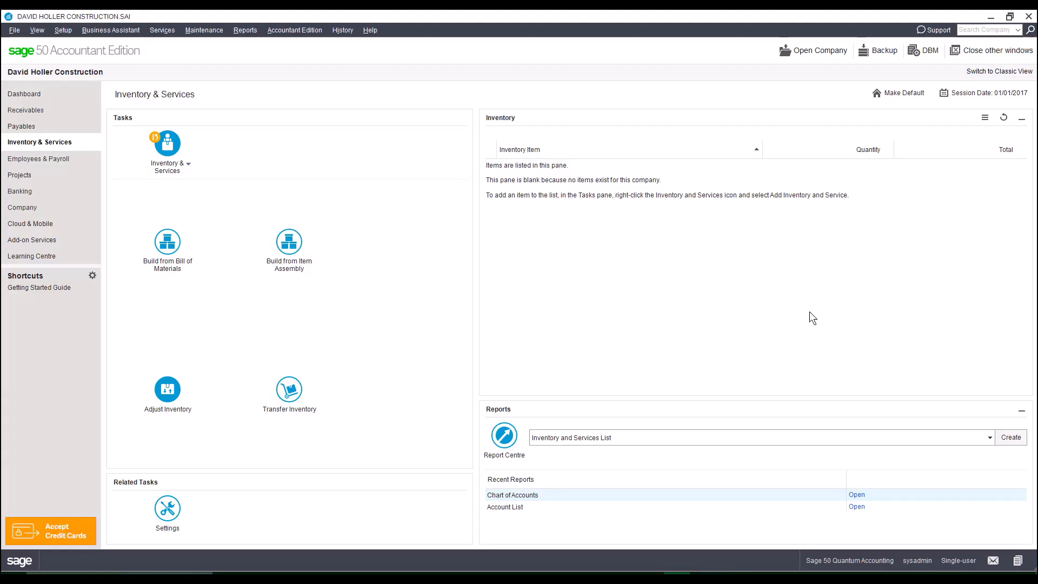
- Start a new record in the Inventory & Services Ledger and set its type to Service
left_click(21, 145)
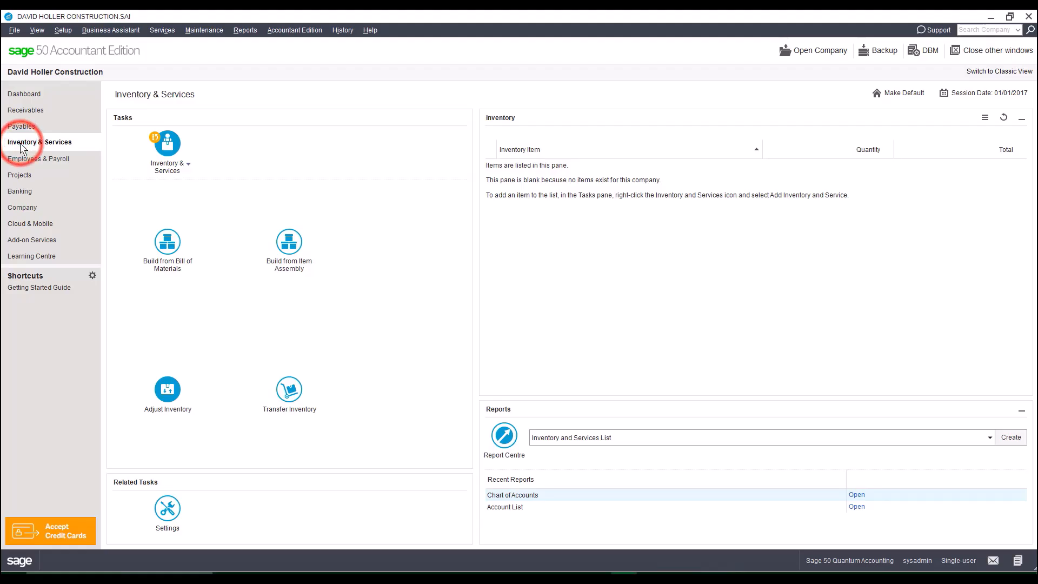
left_click(189, 166)
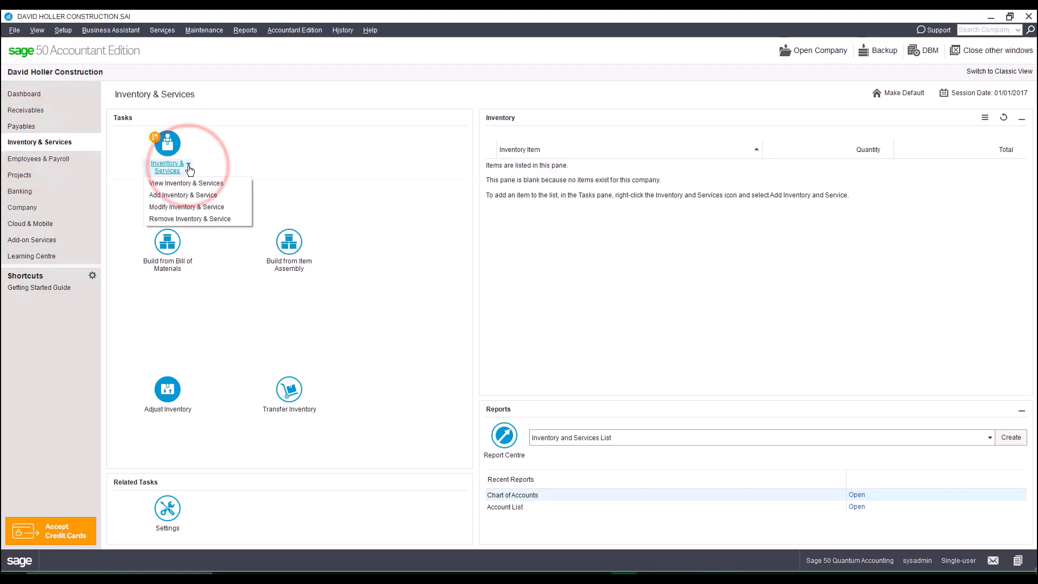
left_click(174, 196)
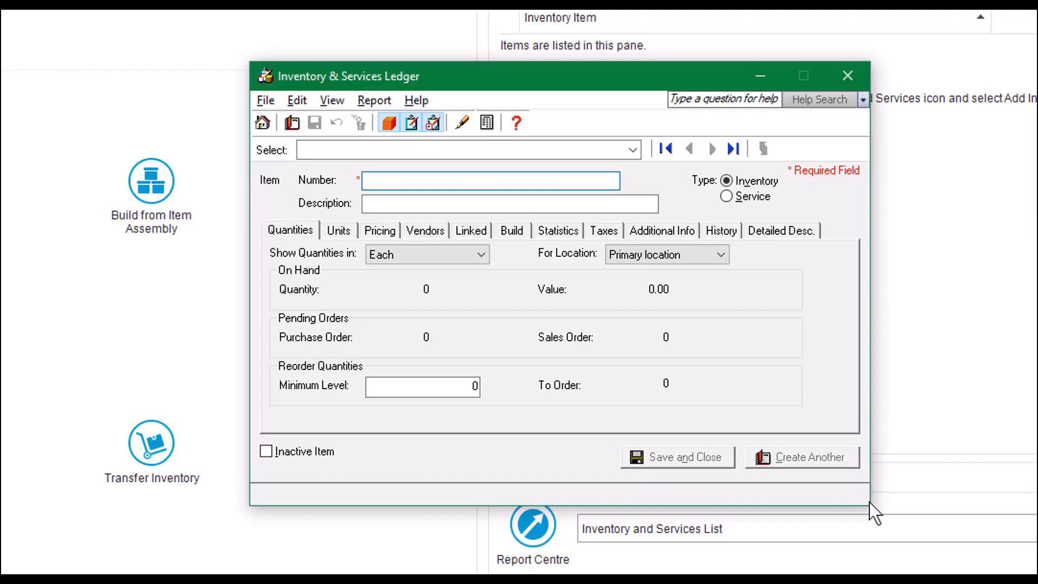
left_click(864, 501)
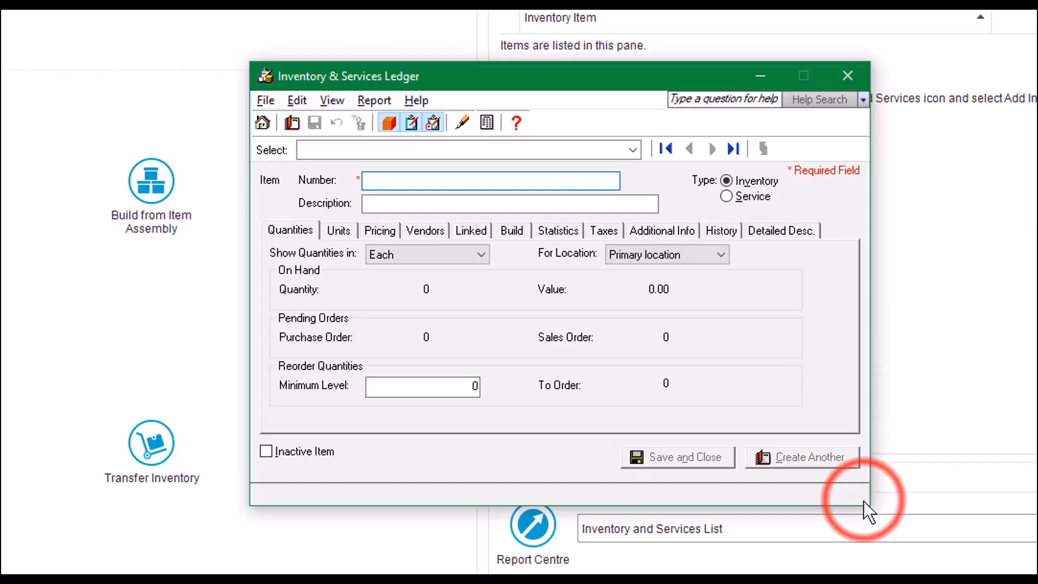
left_click(726, 195)
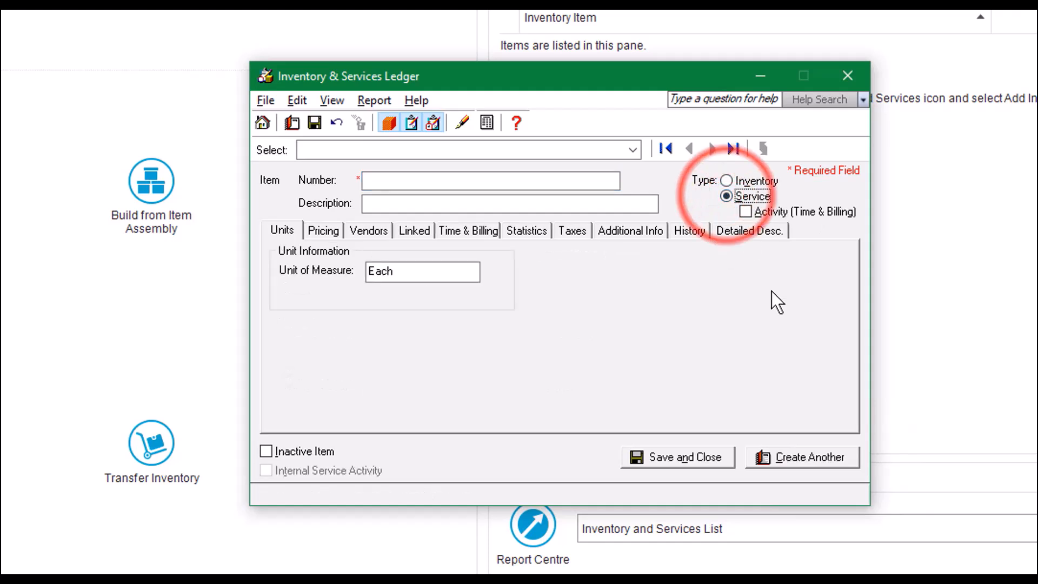
- Enter item number 00CCUnc and the description "Cost Codes Unclassified (Corecon)" for the new service item
left_click(407, 182)
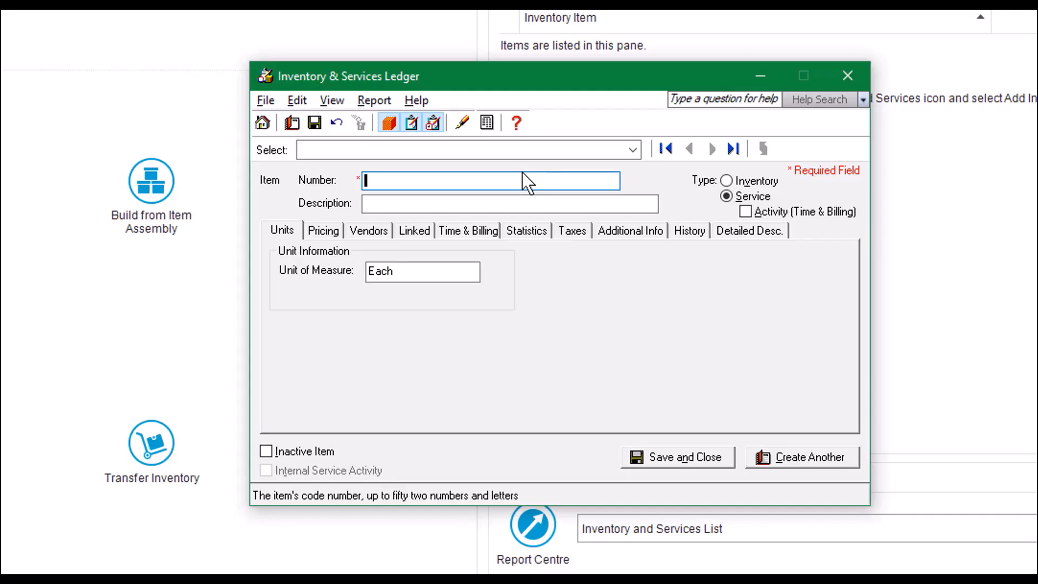
type("00")
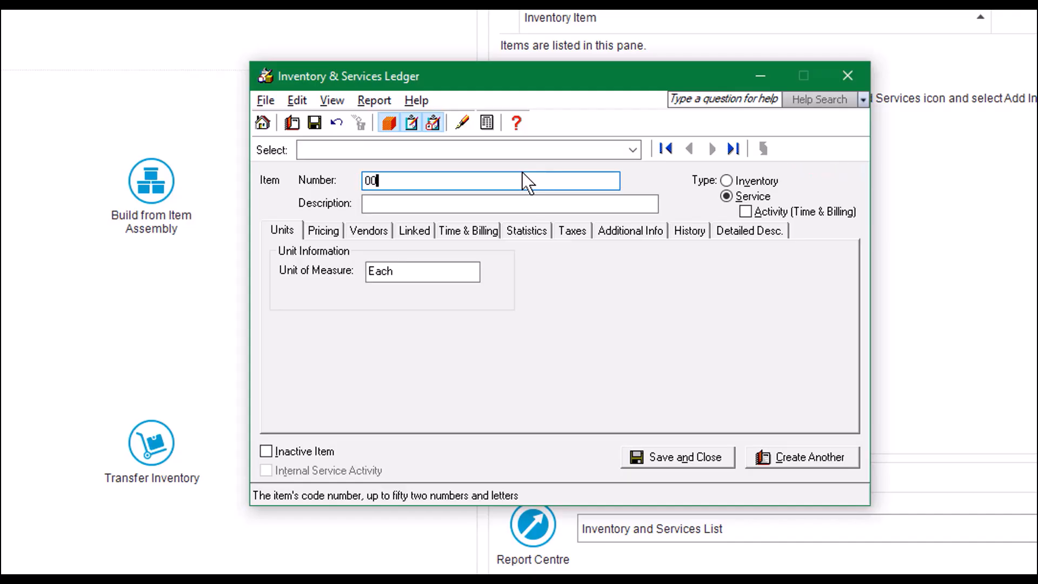
type("0CCUnc")
key("Tab")
type("Co")
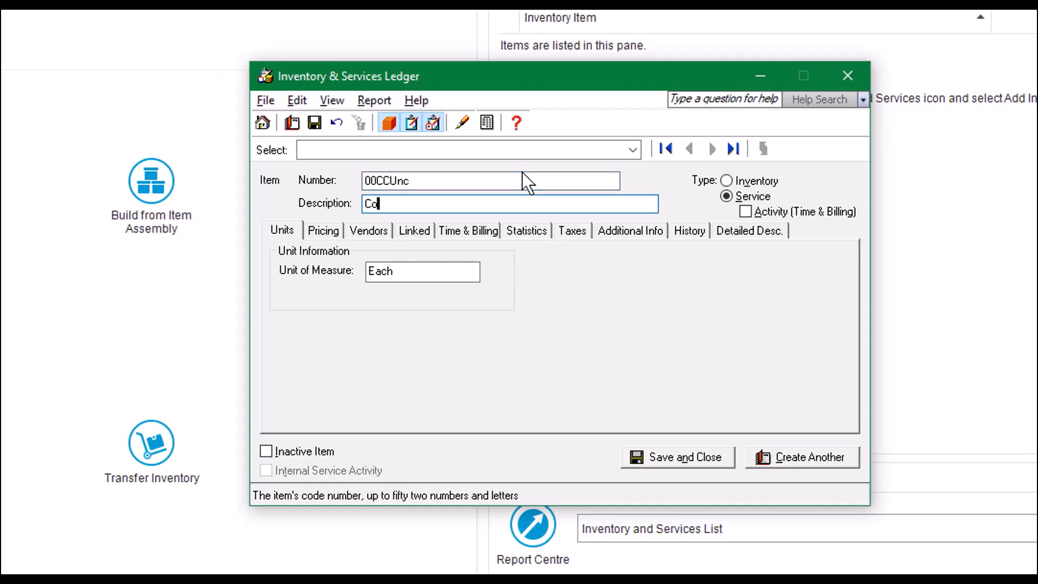
type("st Codes Unclassified")
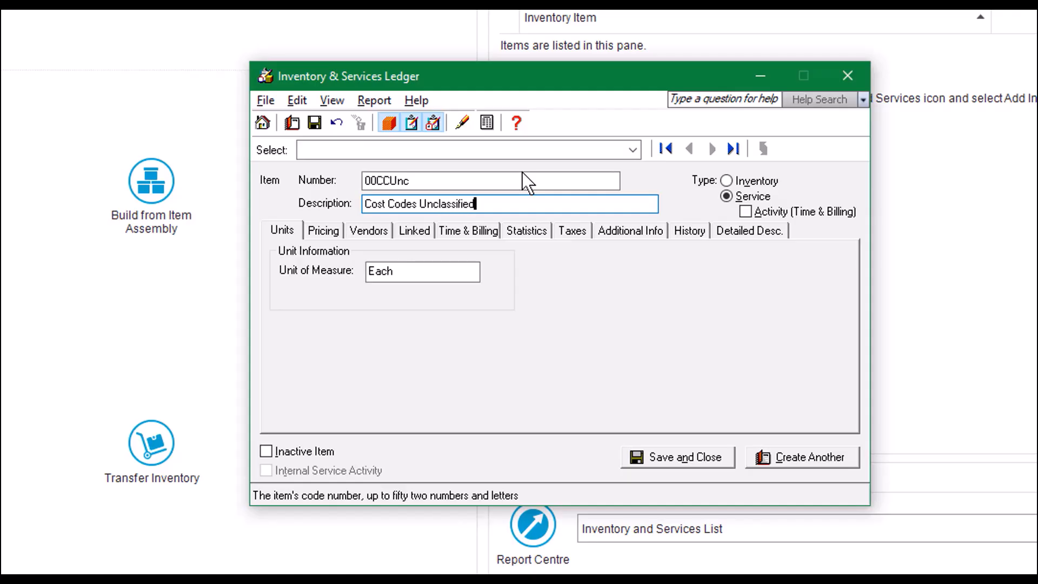
type(" (Corecon)")
- Link the item to revenue account 4020 Construction Revenue and expense account 5020 Cost of Construction, and save it with another record started
left_click(407, 235)
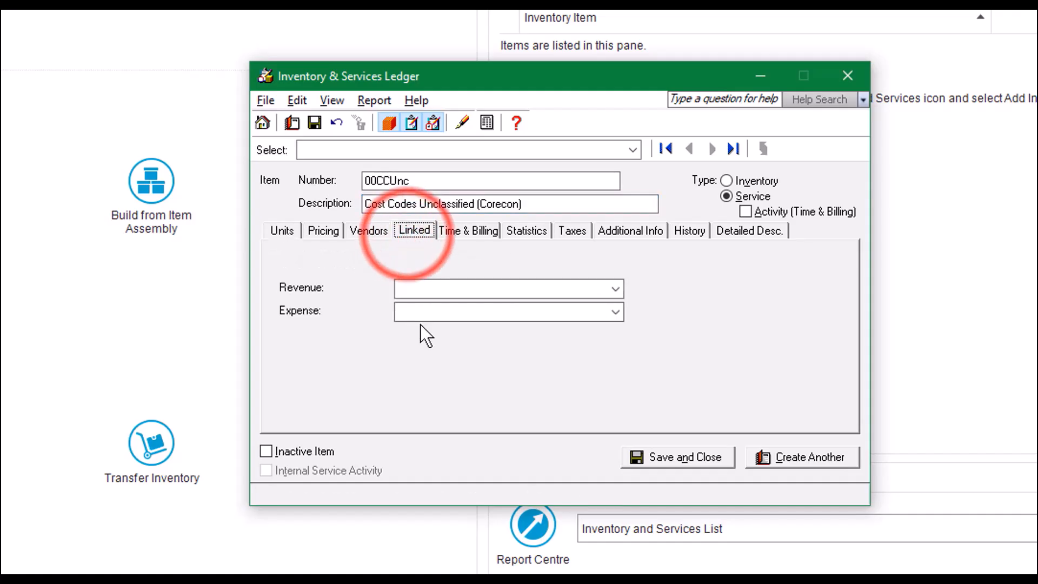
left_click(445, 287)
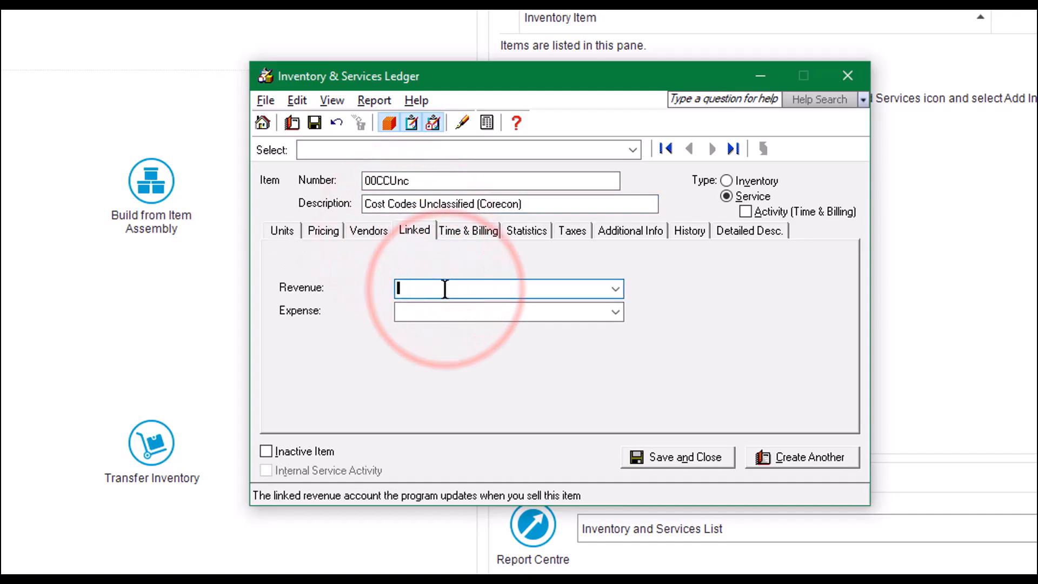
type("4020")
left_click(616, 289)
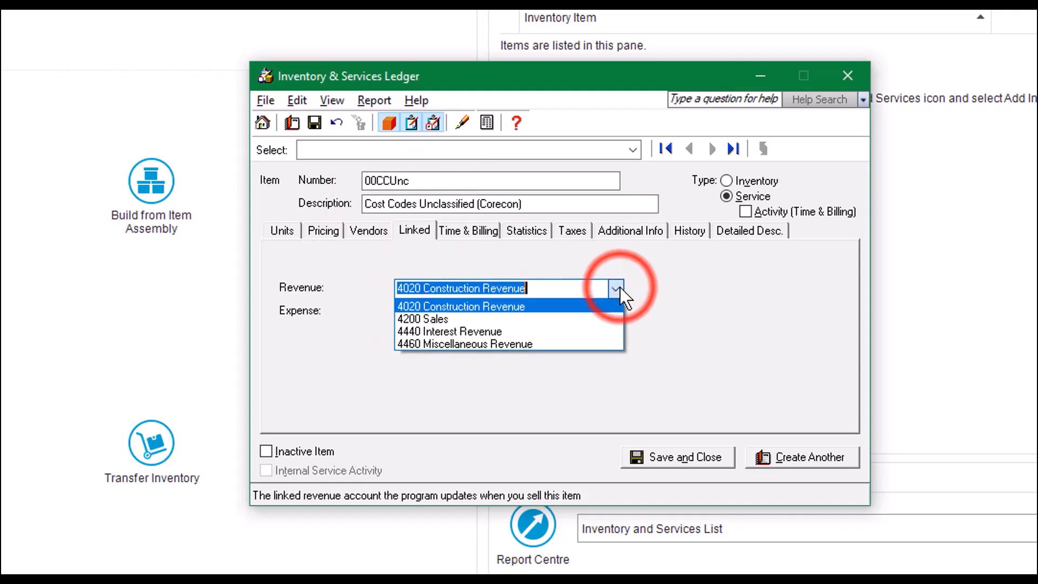
left_click(447, 303)
left_click(449, 310)
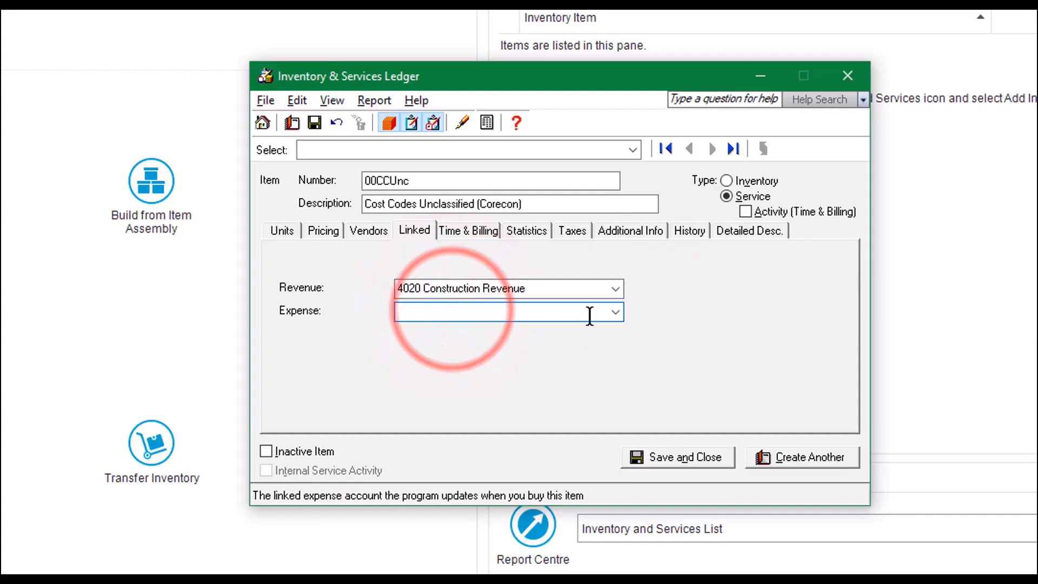
left_click(616, 312)
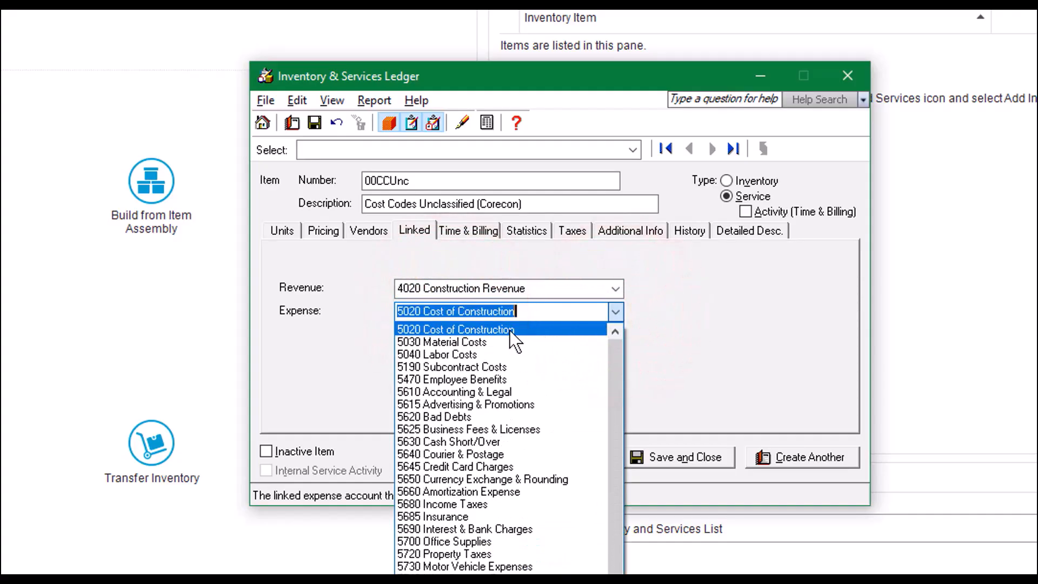
left_click(449, 330)
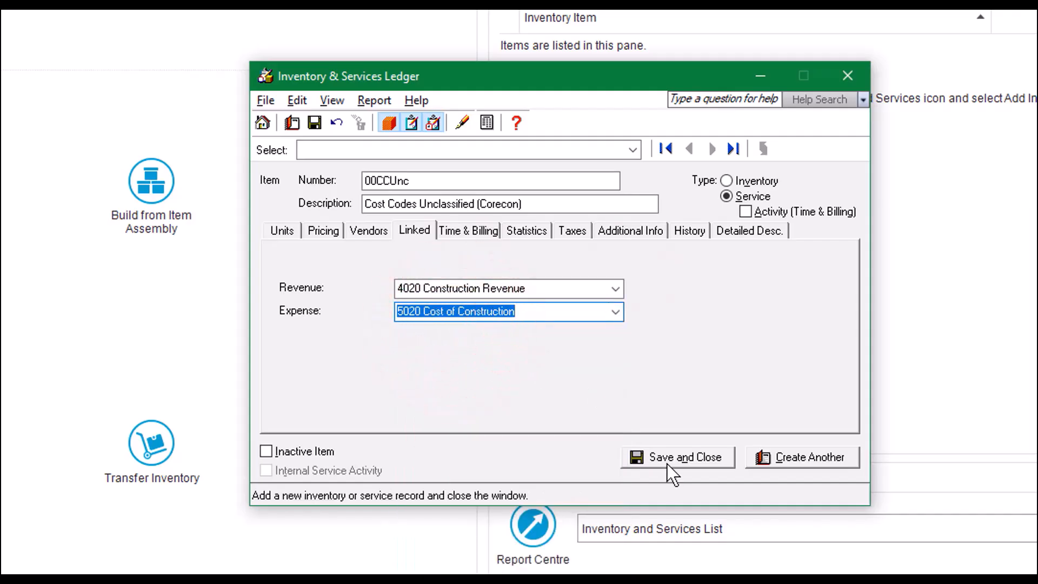
left_click(801, 462)
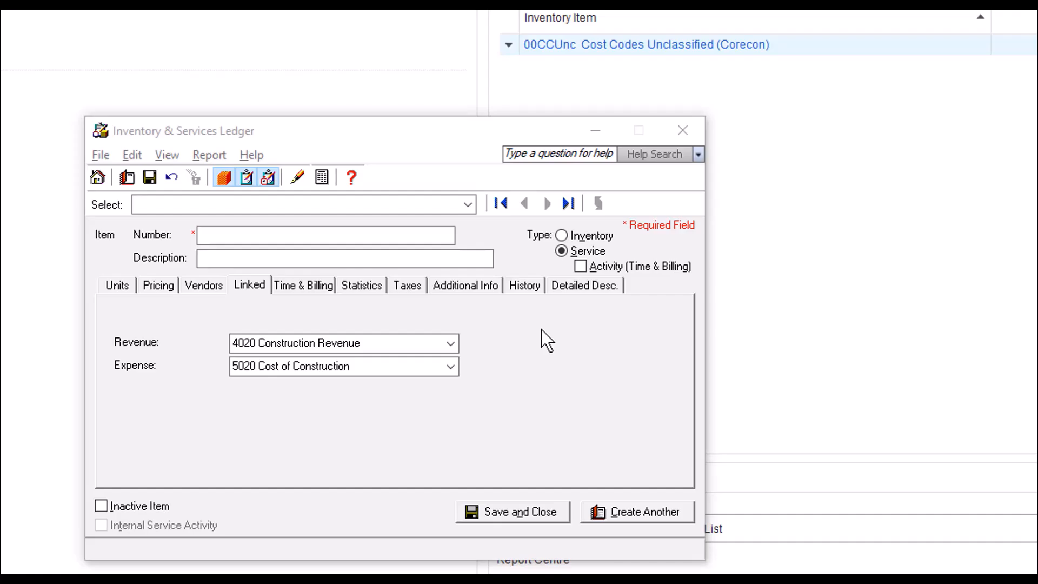
- Create service item 01 00 00 with the description "General Requirements" and save it, continuing to another new record
left_click(295, 237)
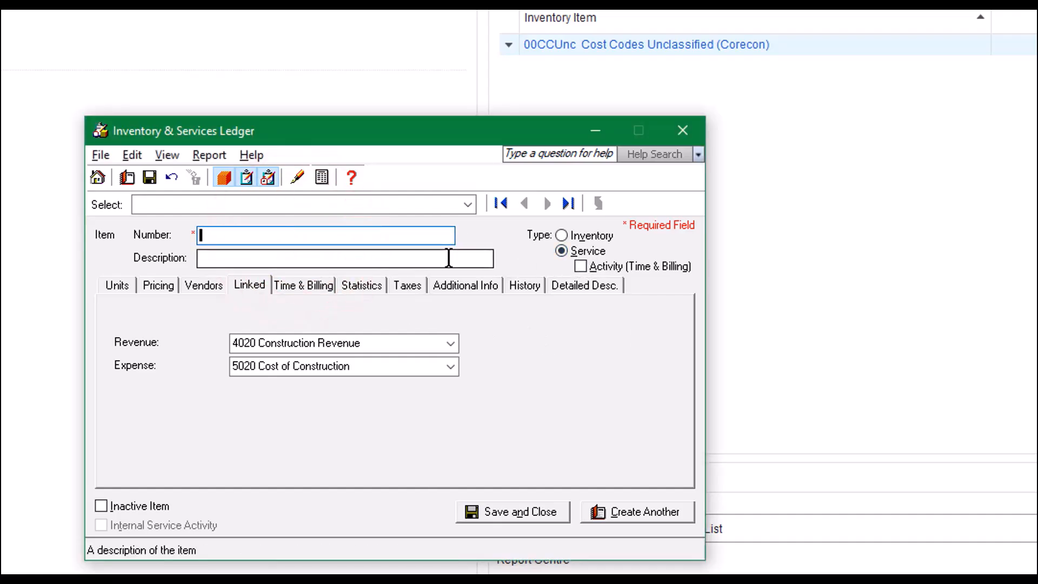
type("01")
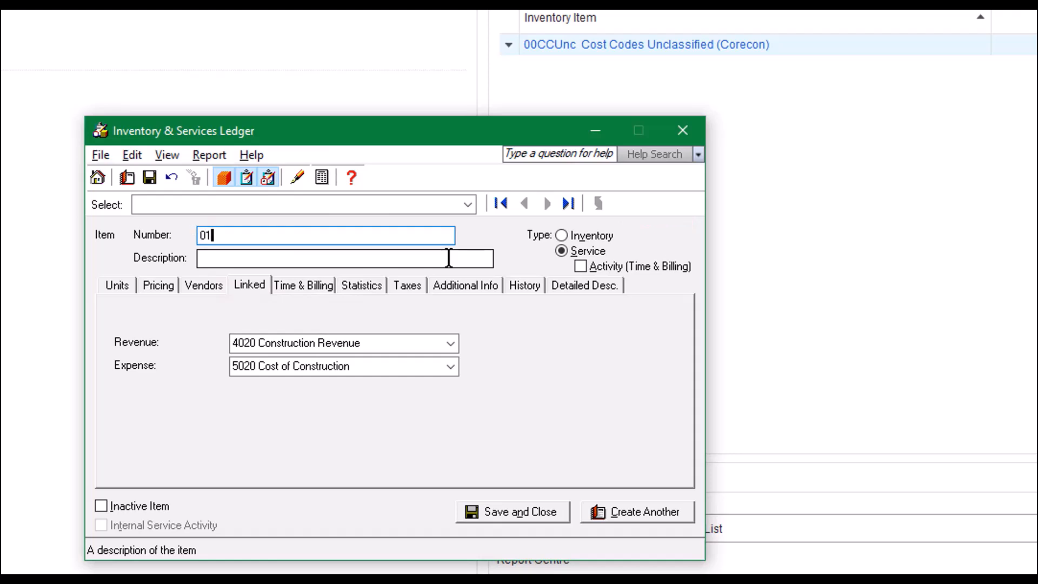
type(" 00 00")
left_click(449, 258)
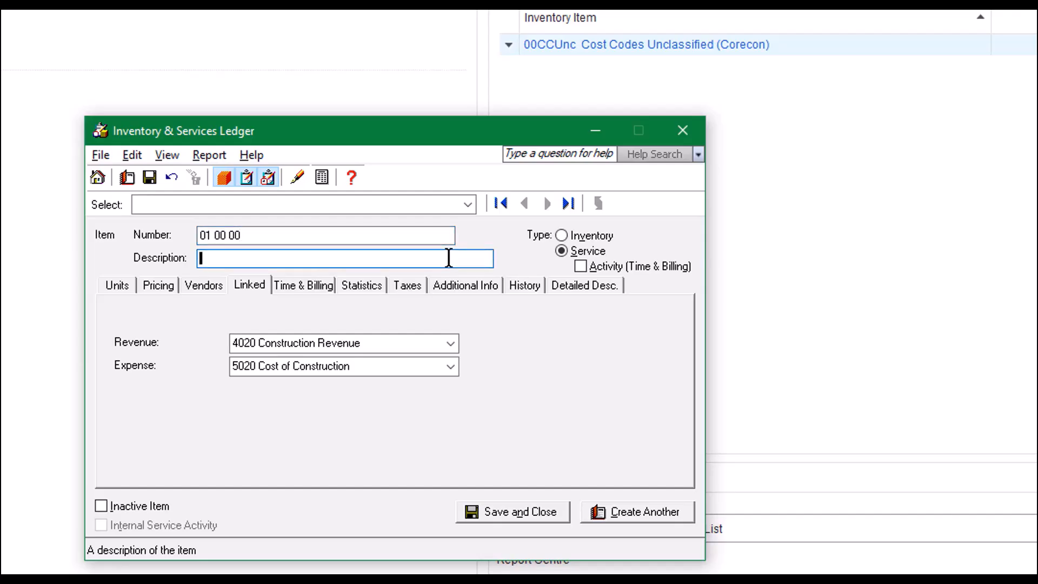
type("General Requirements")
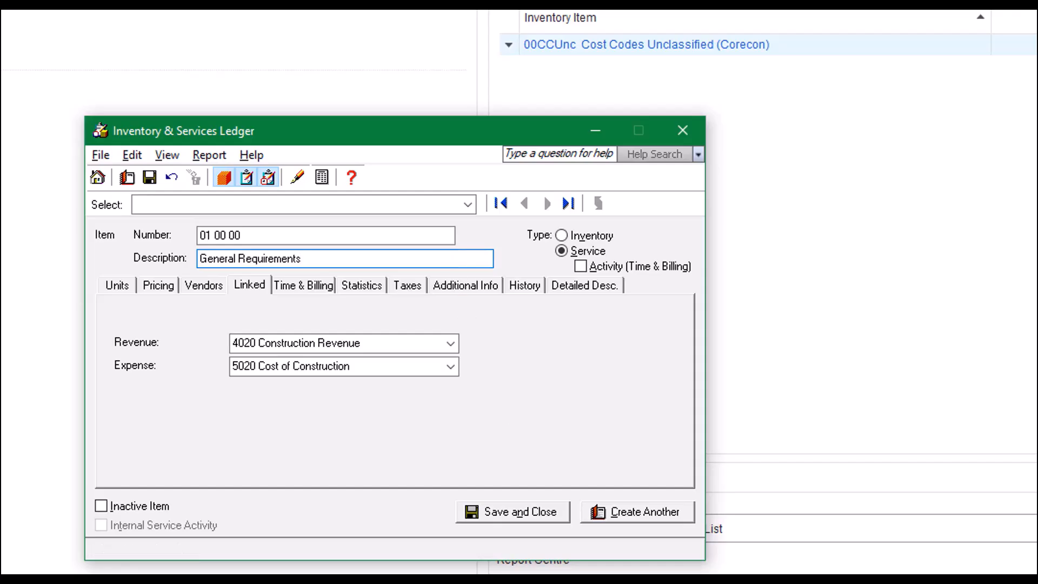
left_click(621, 512)
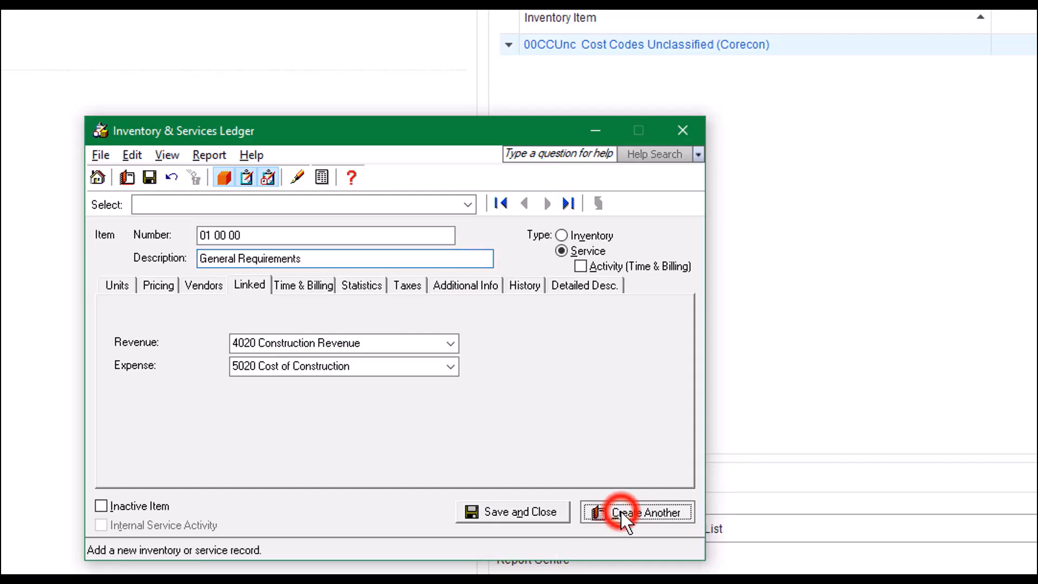
- Enter item number 02 00 00 and the description "Exisiting Conditions" for the next service item
type("02")
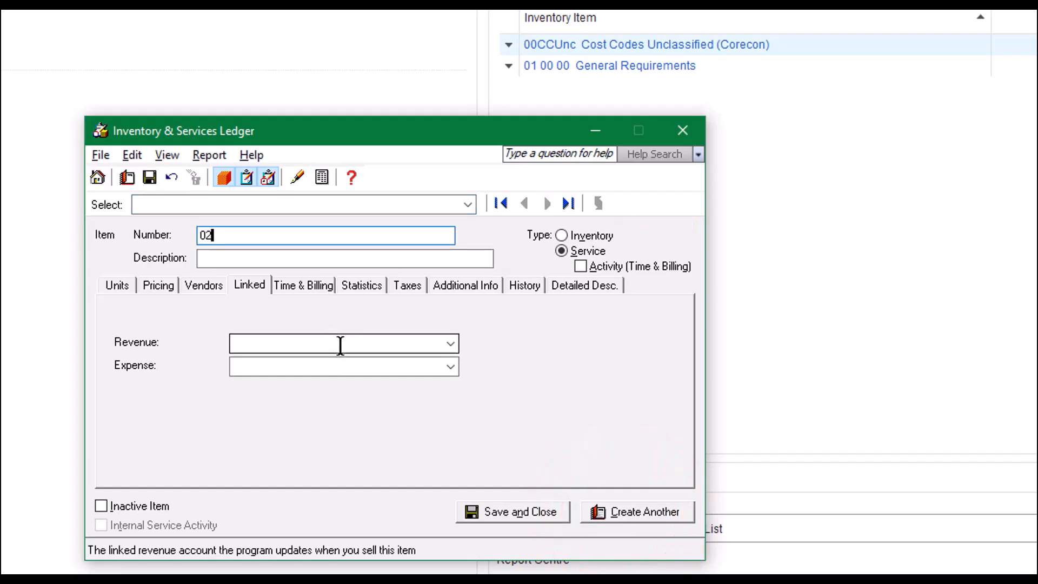
type(" 00 00")
key("Tab")
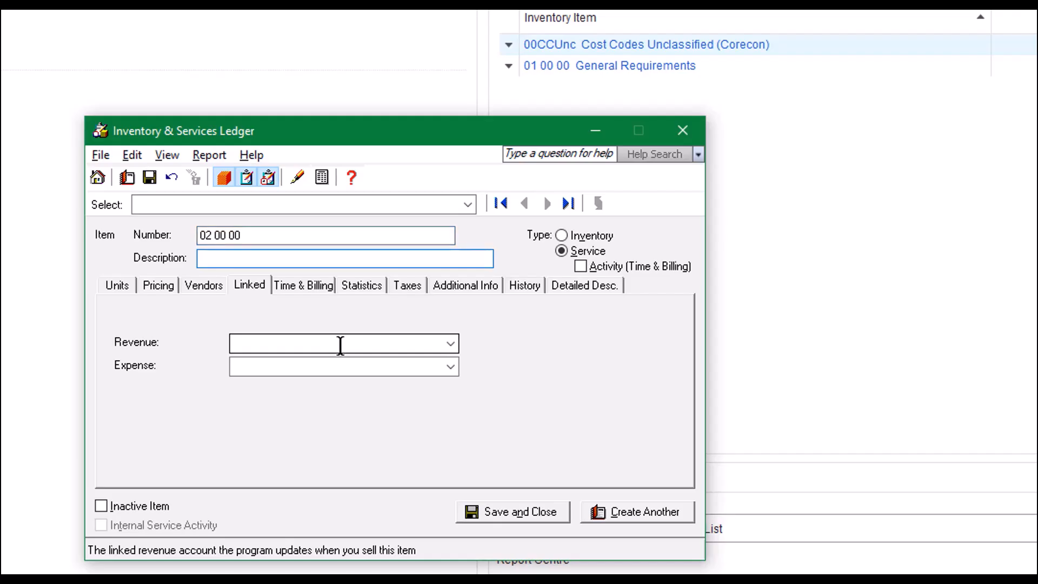
type("Exisiting Conditions")
key("Tab")
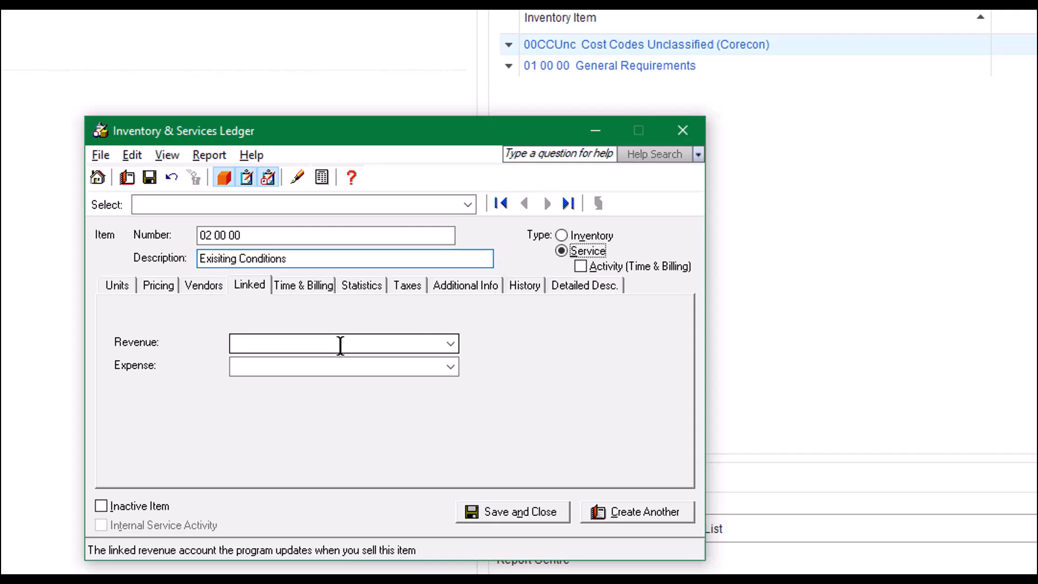
- Link item 02 00 00 to revenue account 4020 Construction Revenue and expense account 5020 Cost of Construction, then save it and start another record
left_click(450, 343)
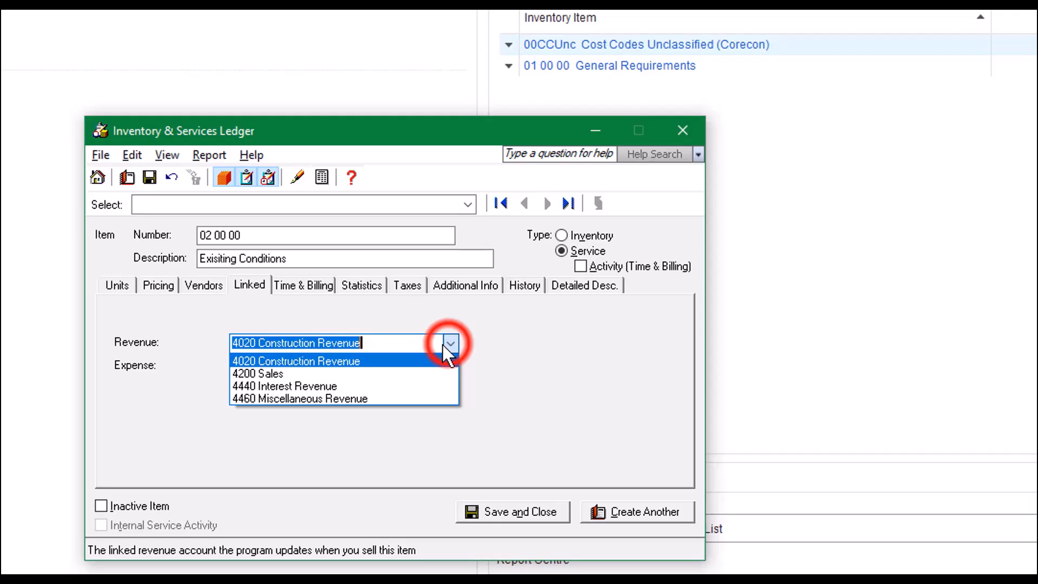
left_click(308, 366)
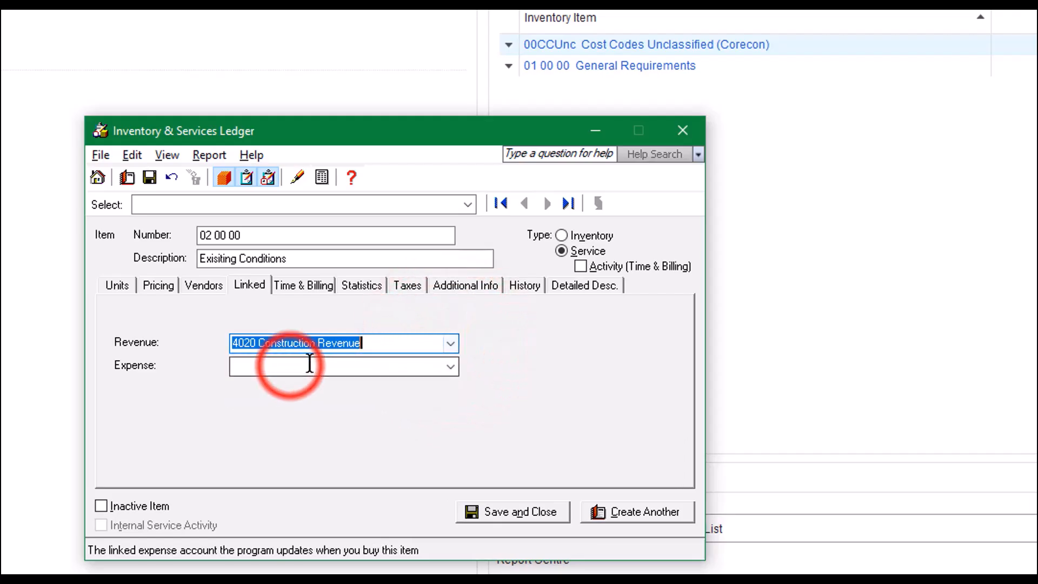
left_click(451, 366)
left_click(274, 384)
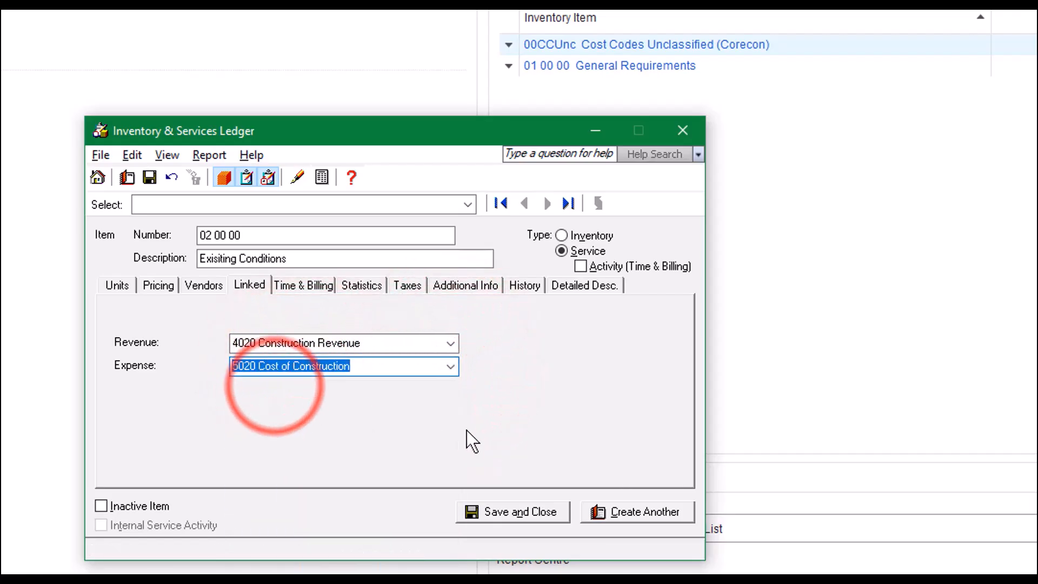
left_click(625, 517)
- Enter item number 03 00 00 and the description "Concrete" for the new service item
left_click(258, 239)
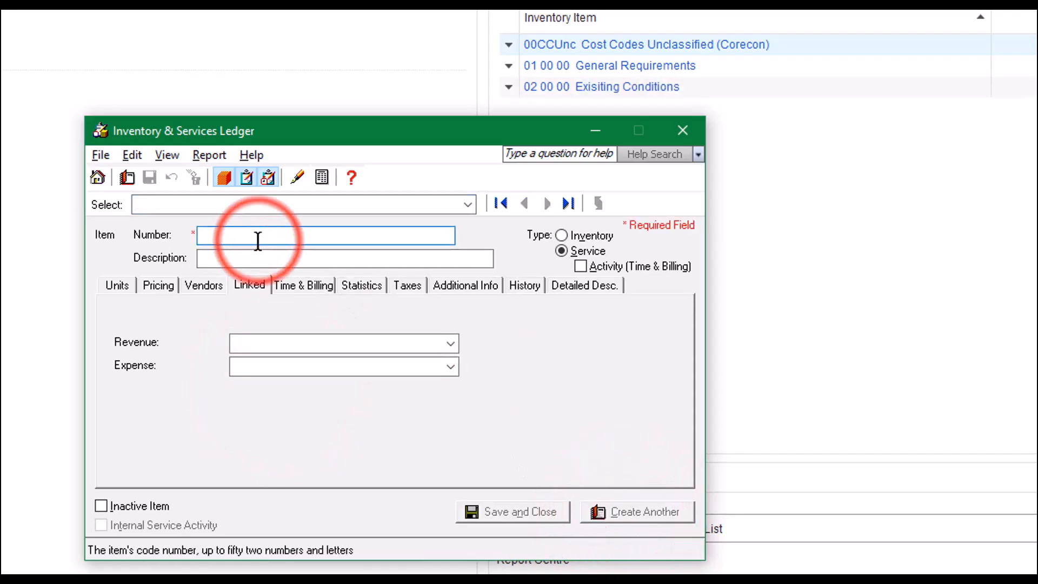
type("03 00 00")
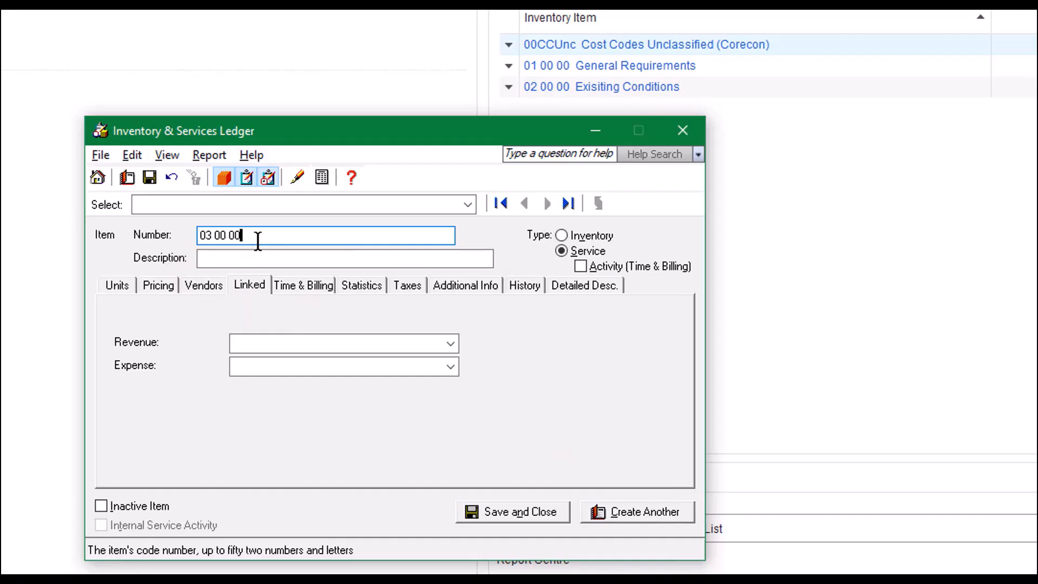
key("Tab")
type("Conc")
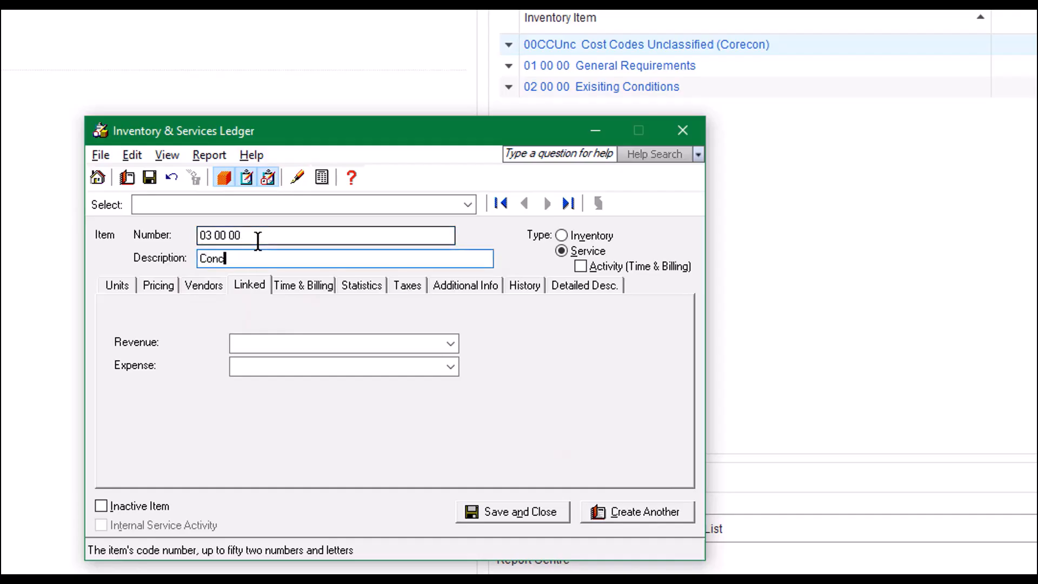
type("rete")
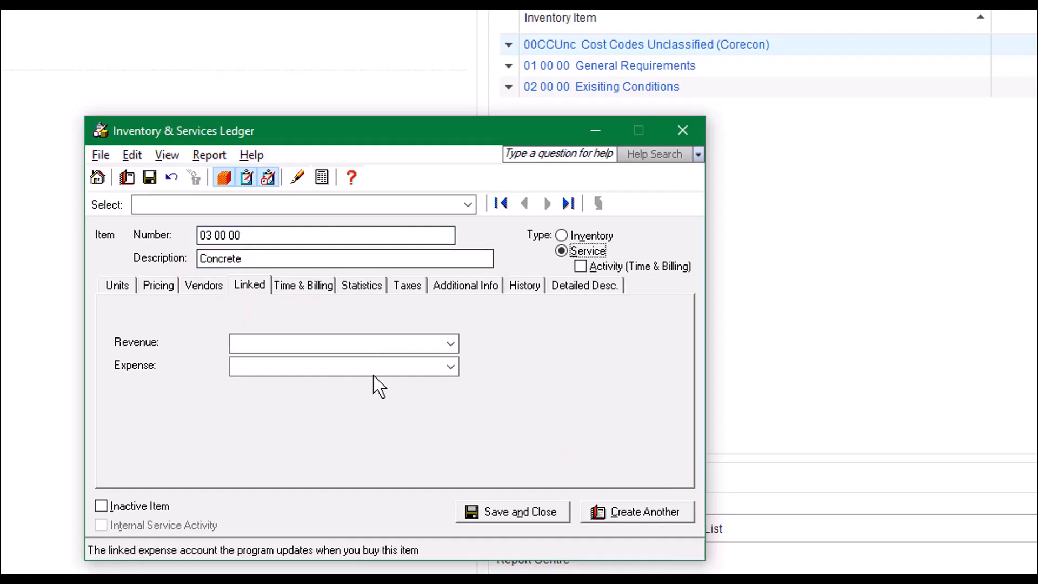
- Link the Concrete item to 4020 Construction Revenue and 5020 Cost of Construction, then save it and close the ledger
left_click(355, 339)
left_click(451, 343)
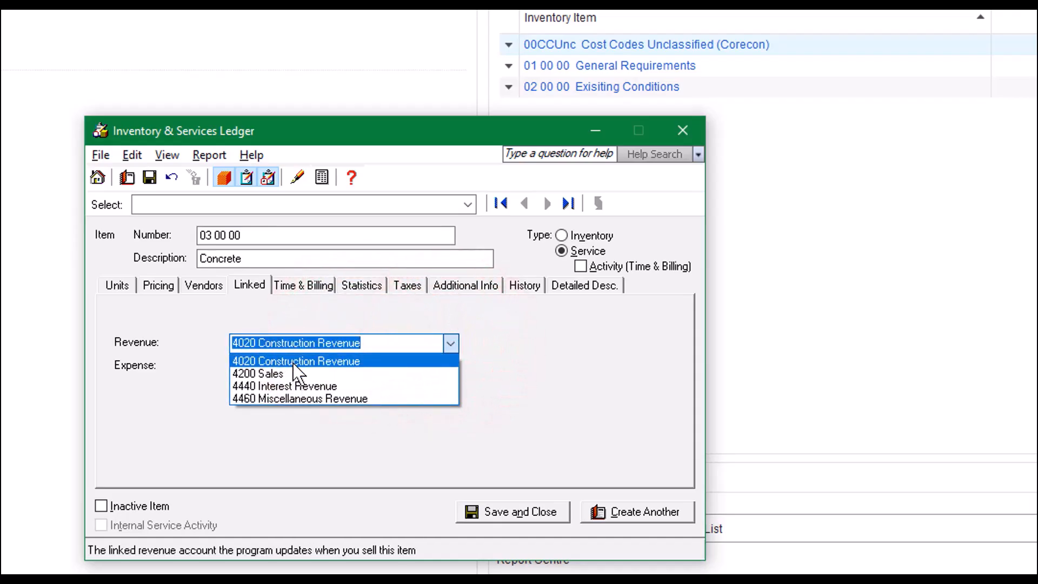
left_click(295, 365)
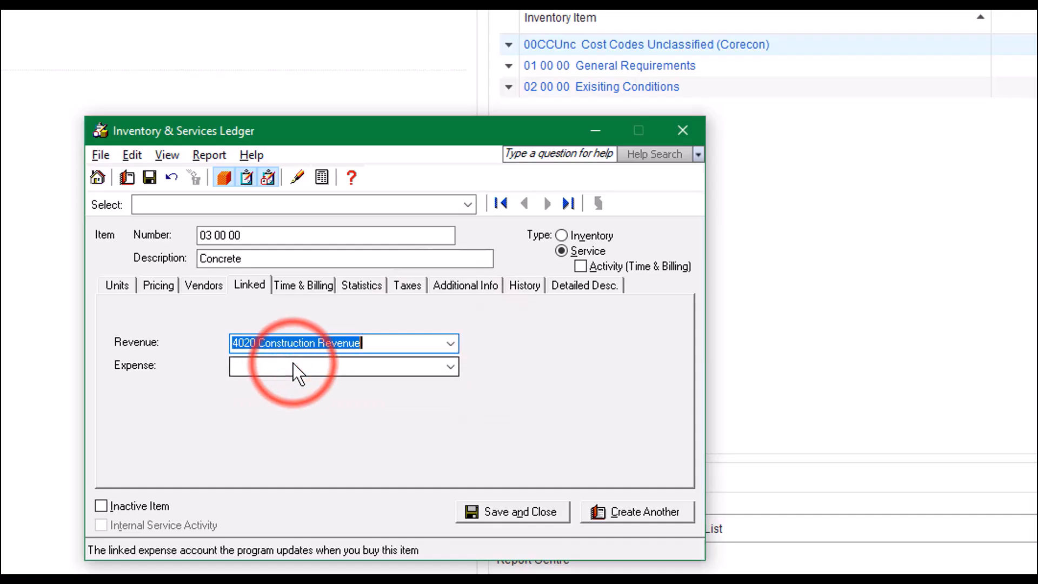
left_click(450, 367)
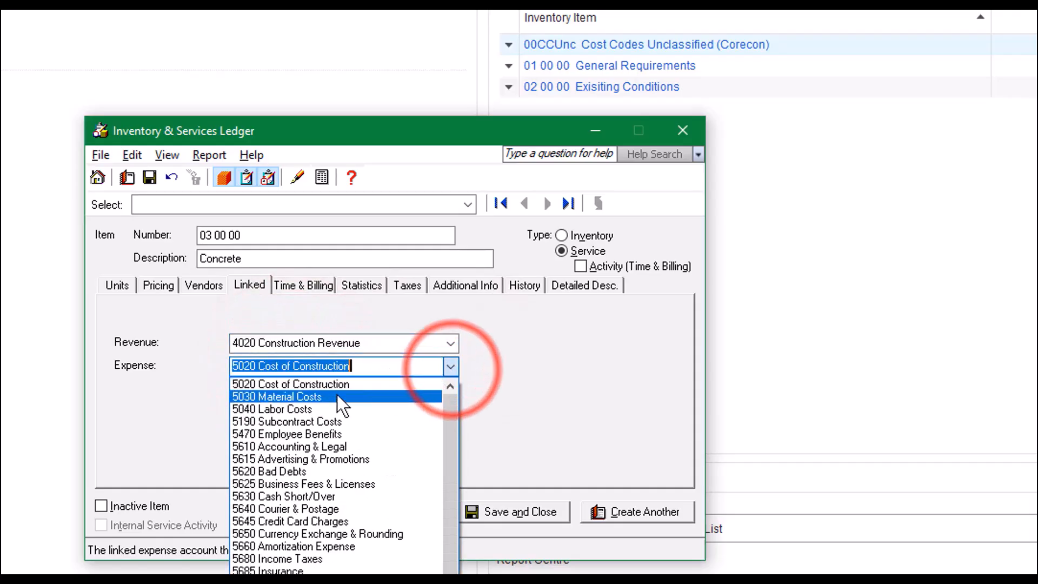
left_click(307, 383)
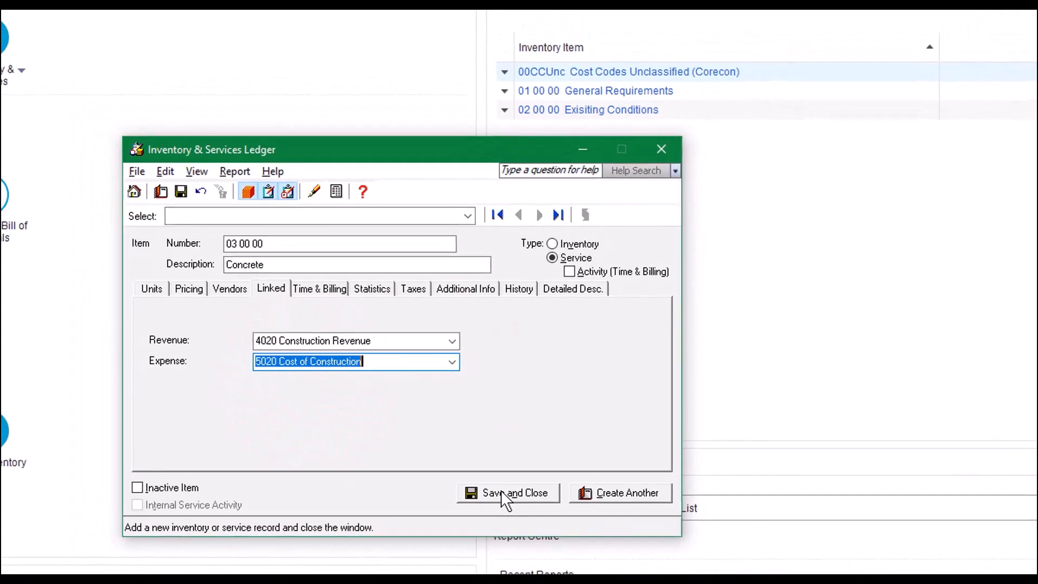
left_click(502, 494)
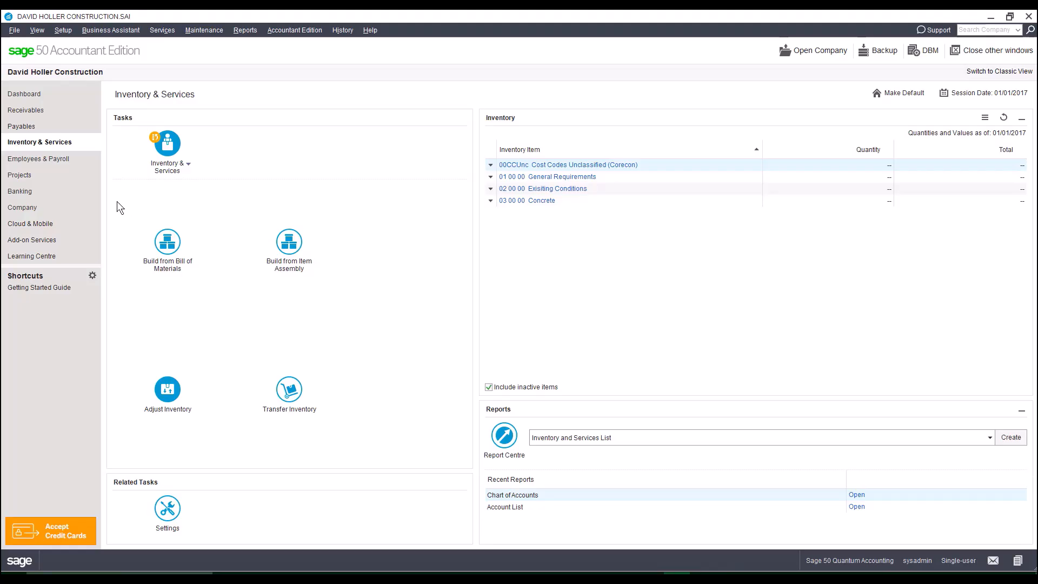
left_click(21, 176)
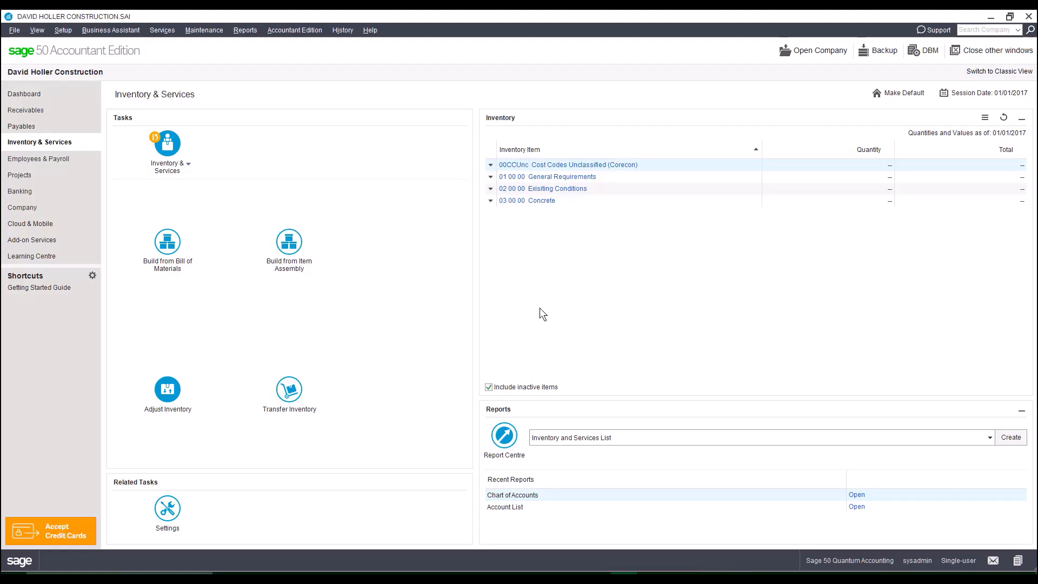
- Start a records export in the Sage 50 import file format and choose Inventory & Services as the record type
left_click(14, 30)
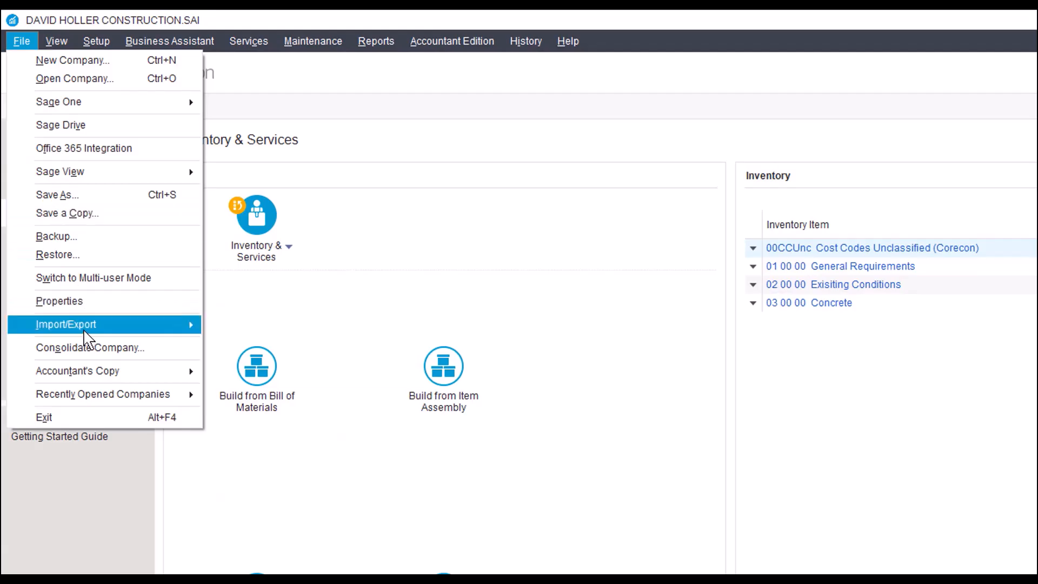
mouse_move(91, 330)
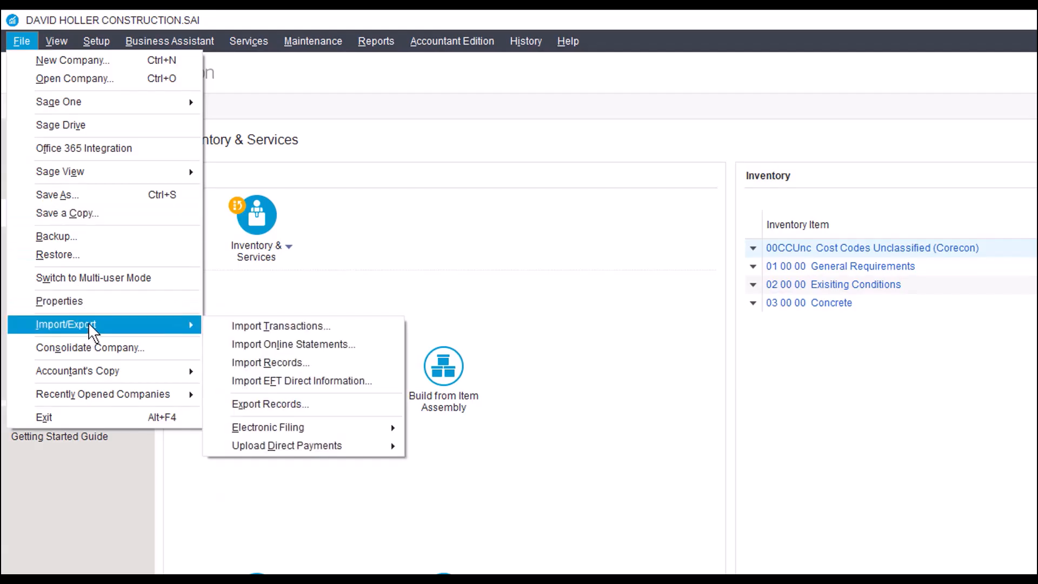
left_click(284, 405)
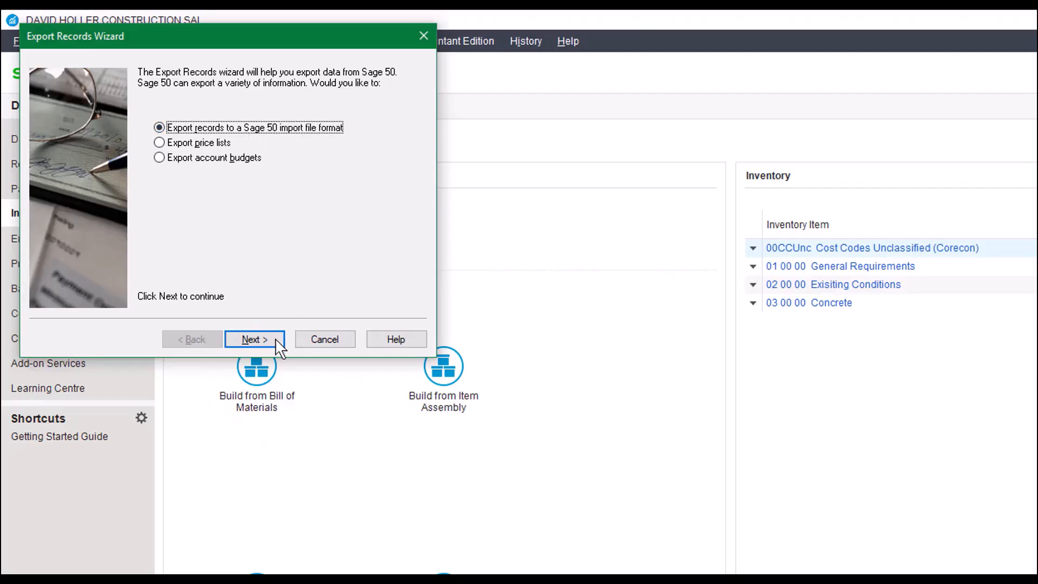
left_click(260, 341)
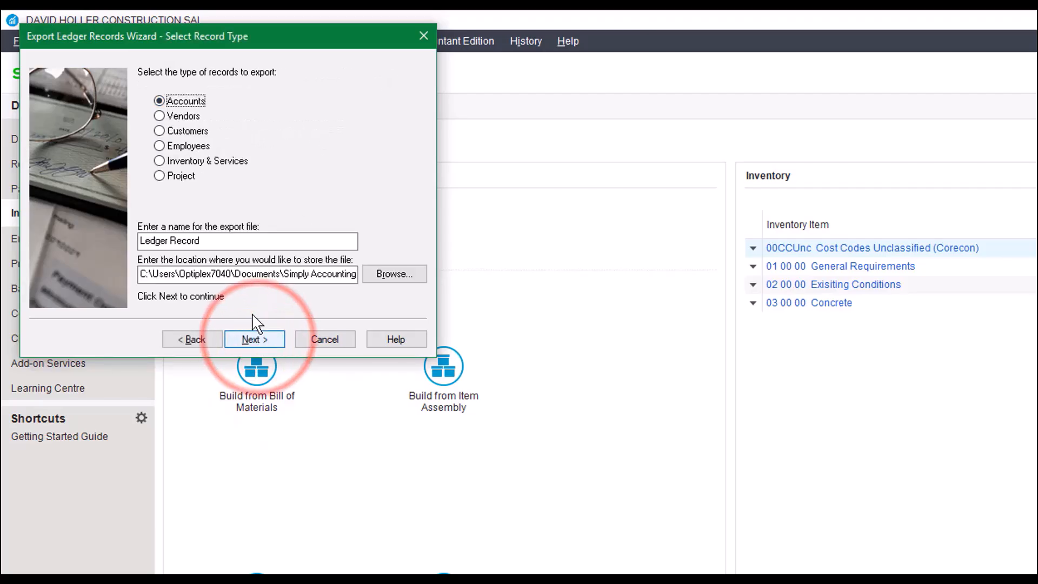
left_click(160, 161)
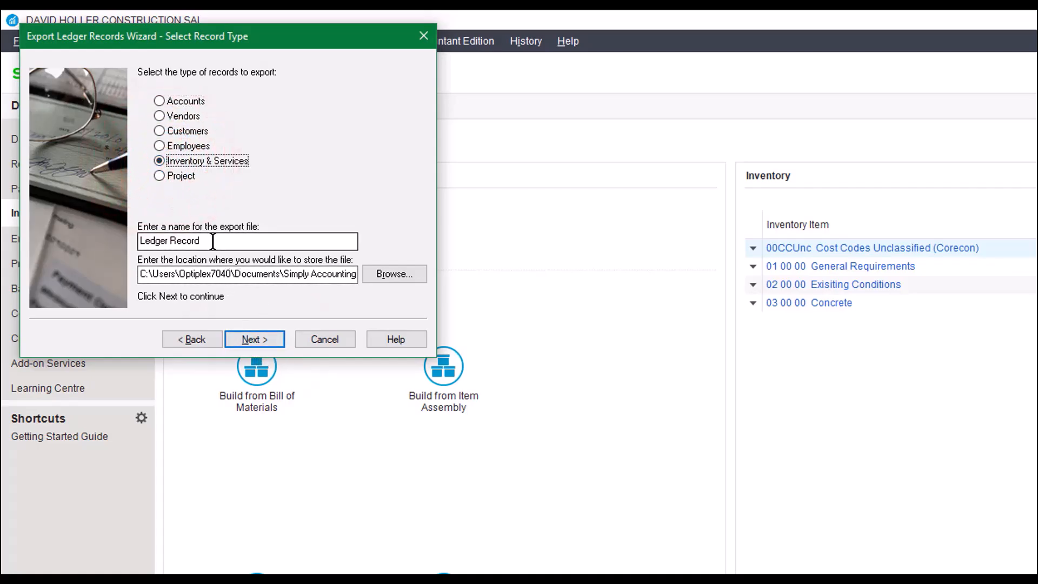
- Name the export file ServiceItemsfromCostCodeDIV, set the Desktop as its location, and continue to the item selection
left_click_drag(215, 241, 110, 242)
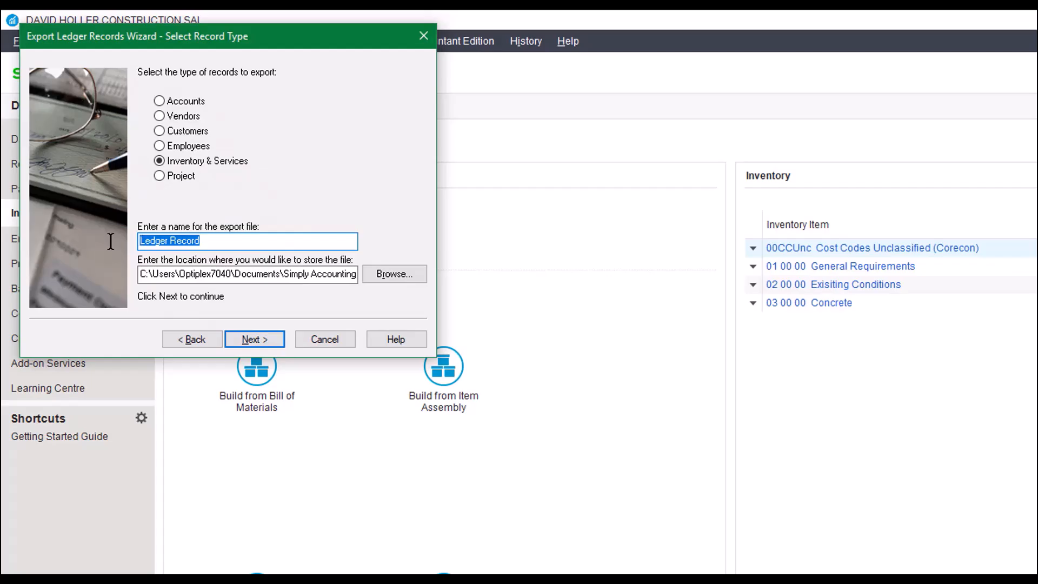
type("Servic")
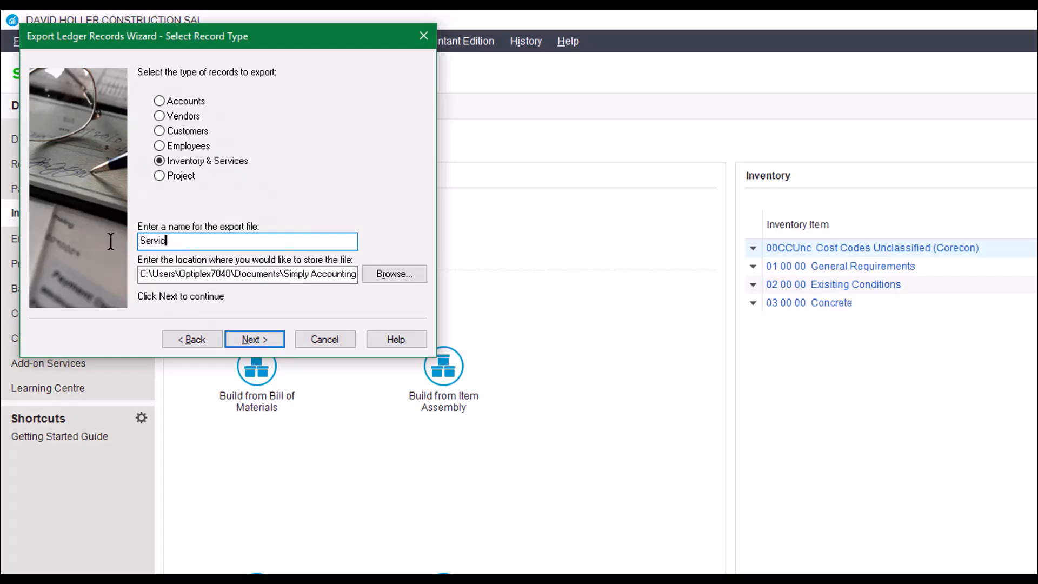
type("eItemsfromCostCodeDIV")
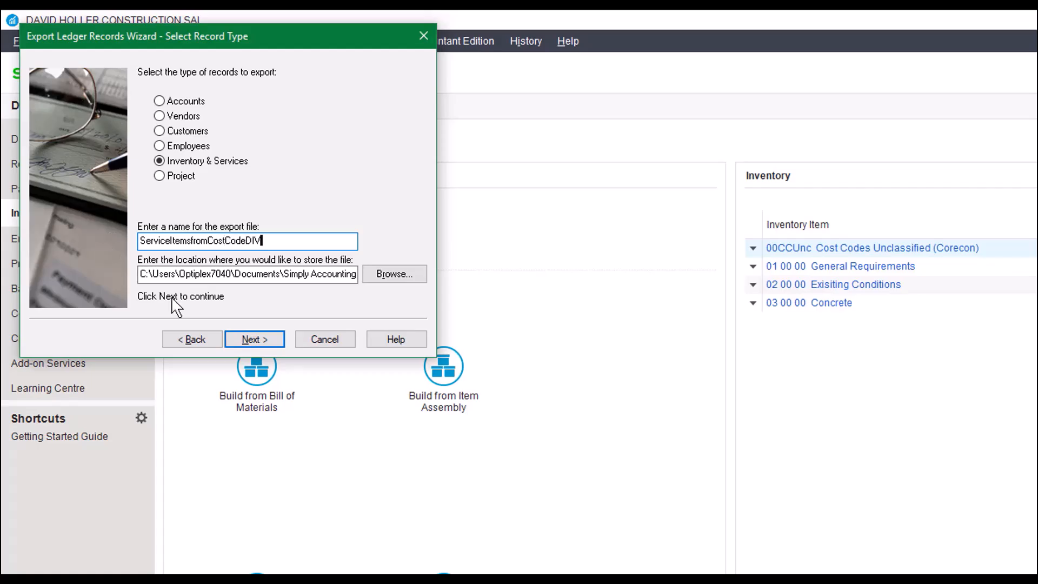
left_click(403, 276)
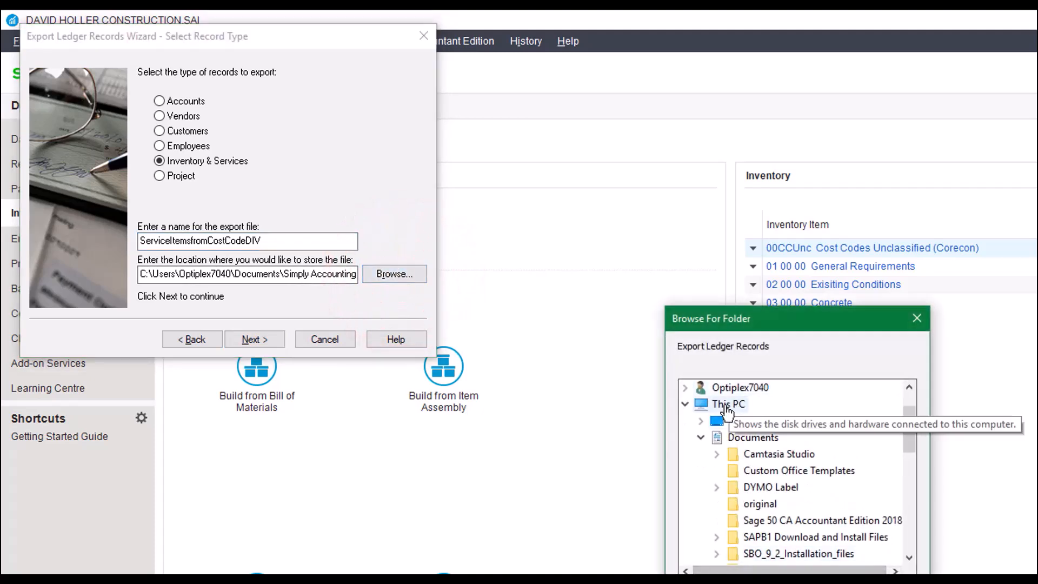
left_click(734, 425)
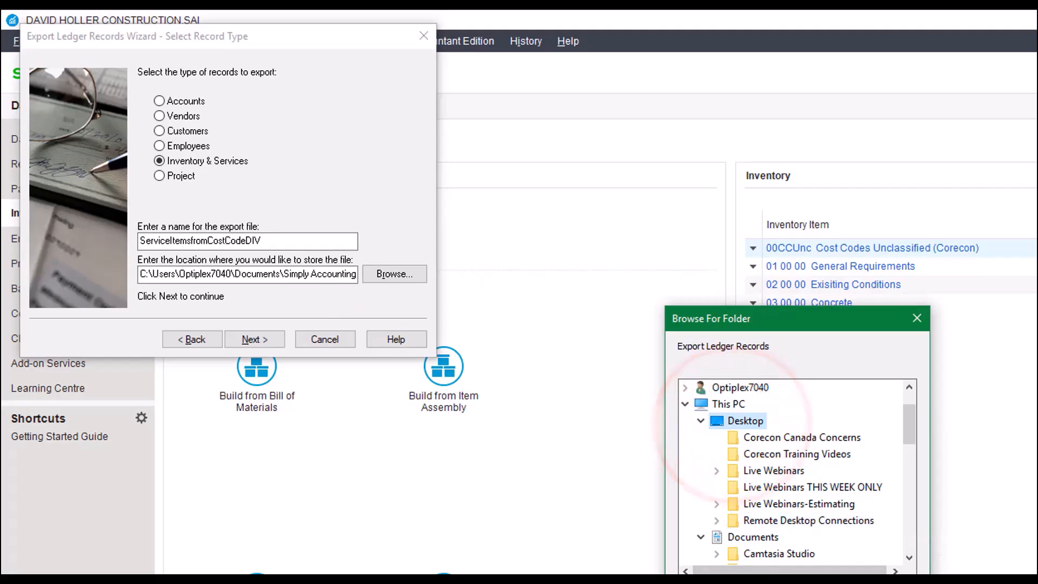
left_click(826, 572)
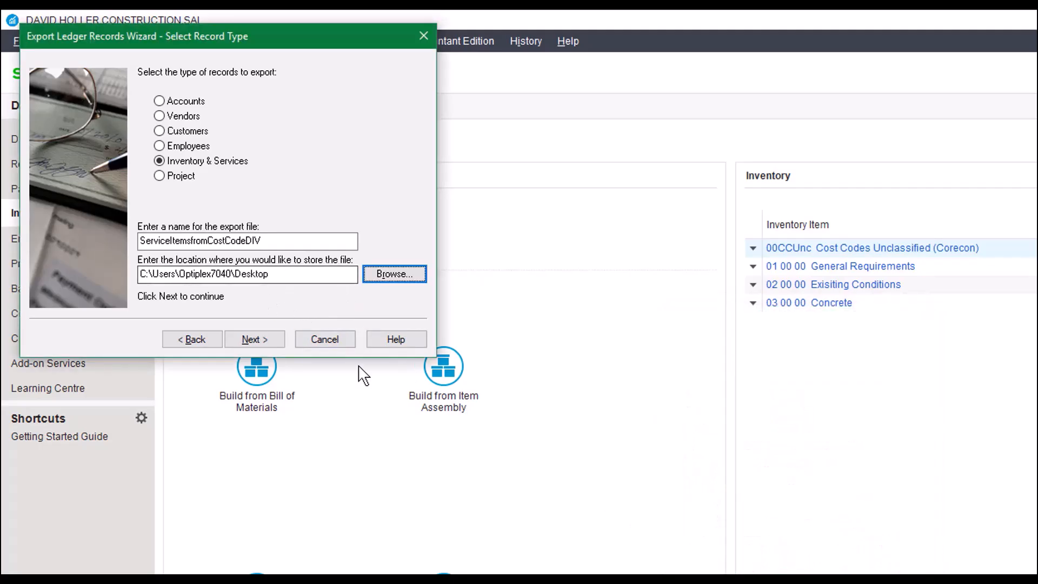
left_click(243, 340)
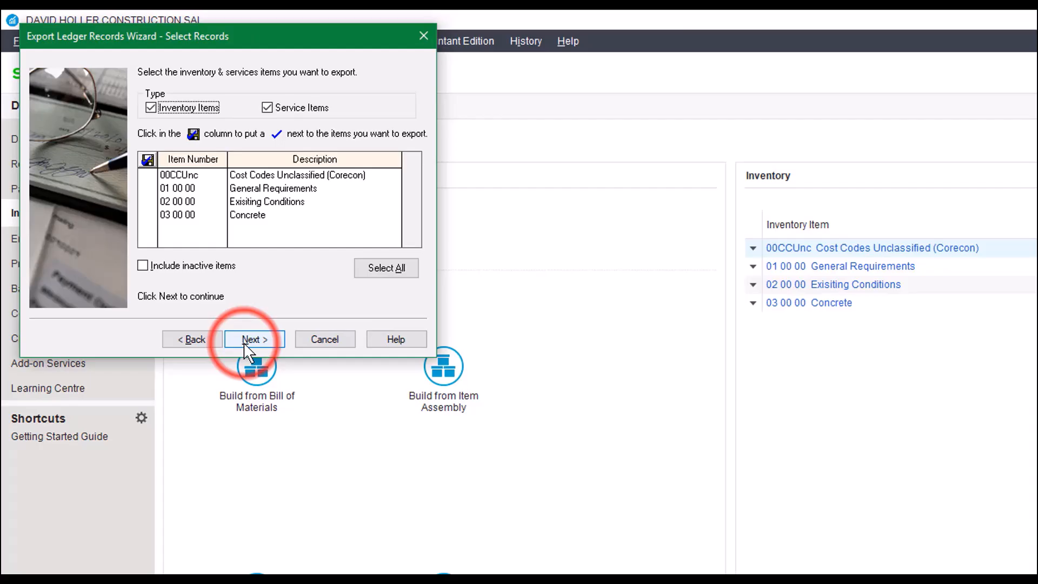
- Select all the listed cost code items, run the export and finish the wizard
left_click(147, 189)
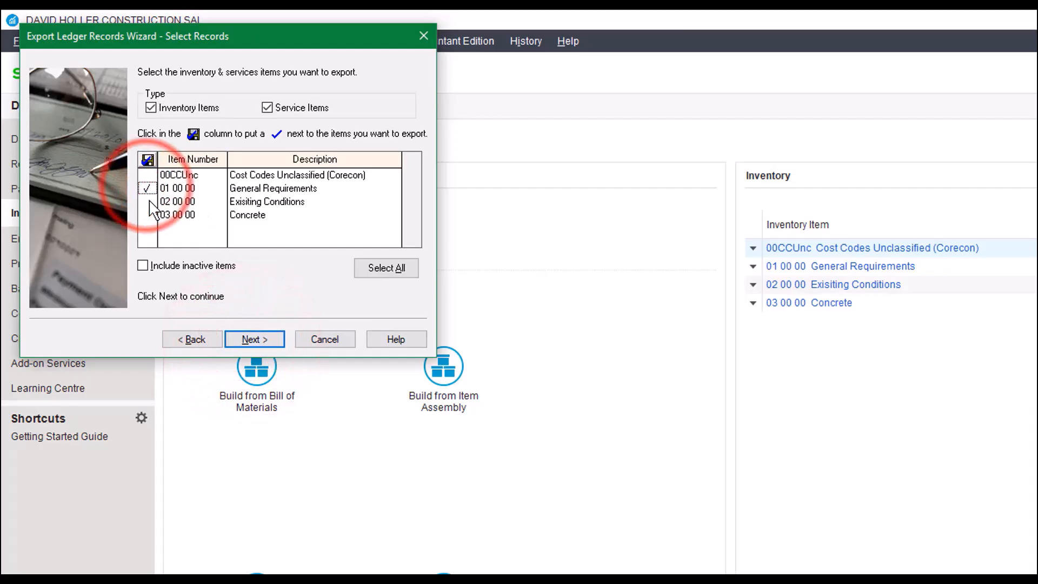
left_click(147, 202)
left_click(147, 214)
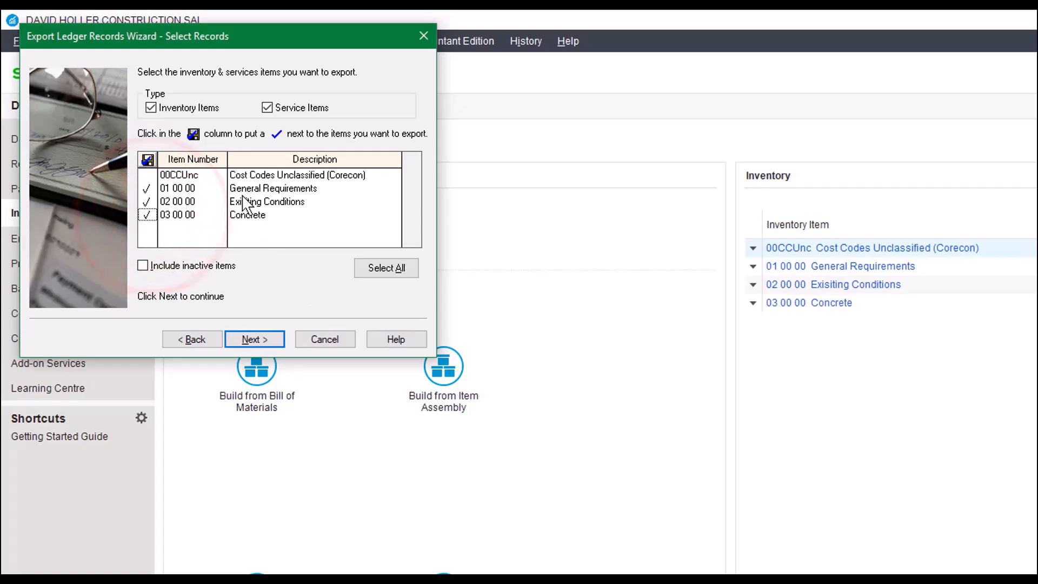
left_click(415, 275)
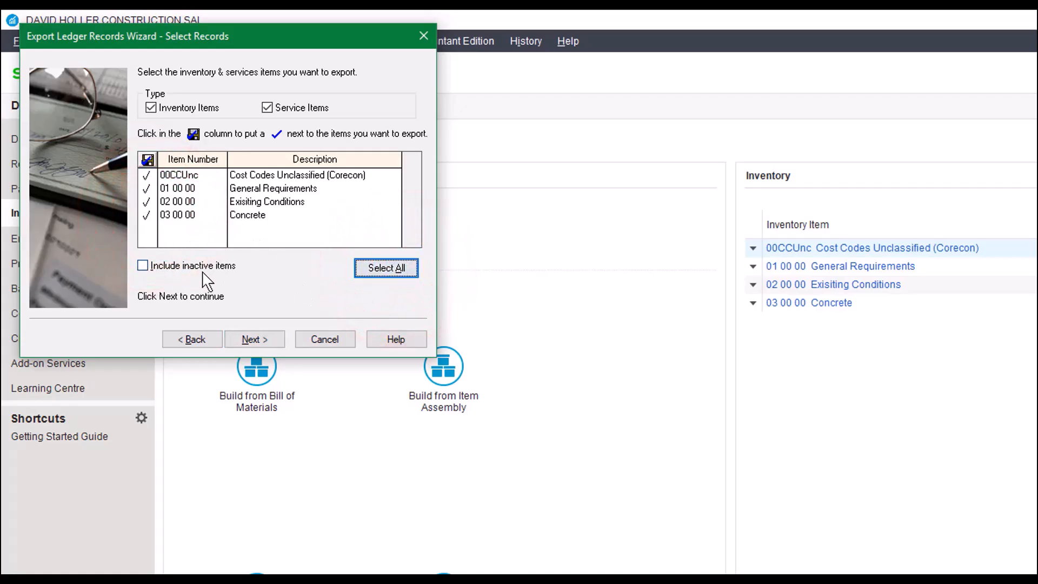
left_click(258, 339)
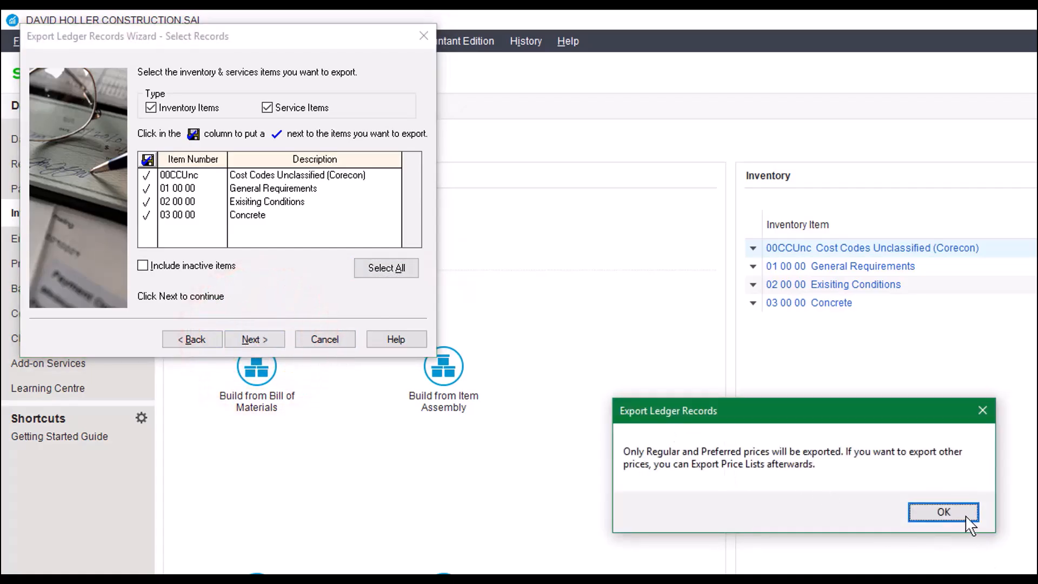
left_click(943, 512)
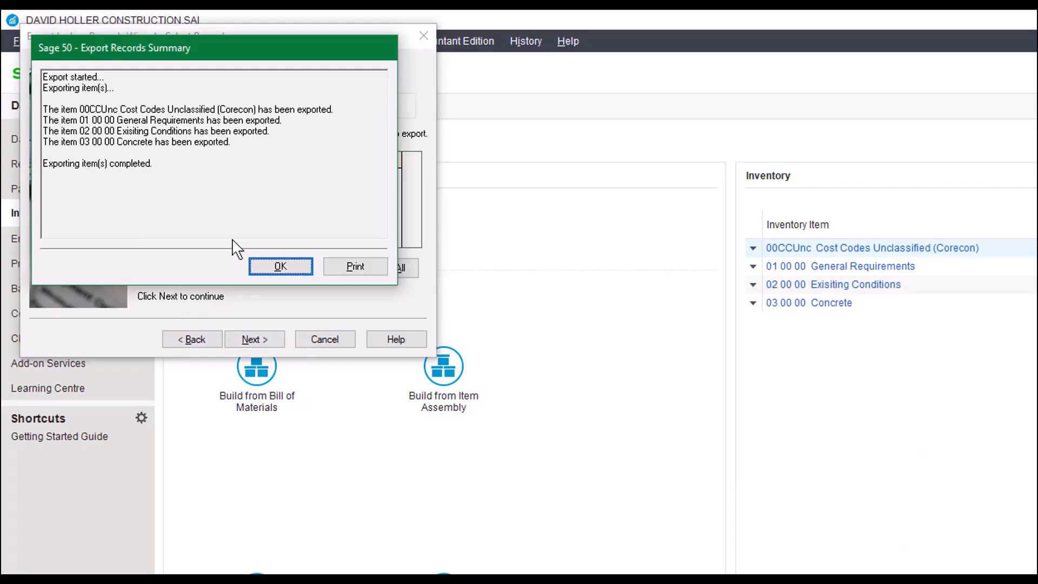
left_click(290, 267)
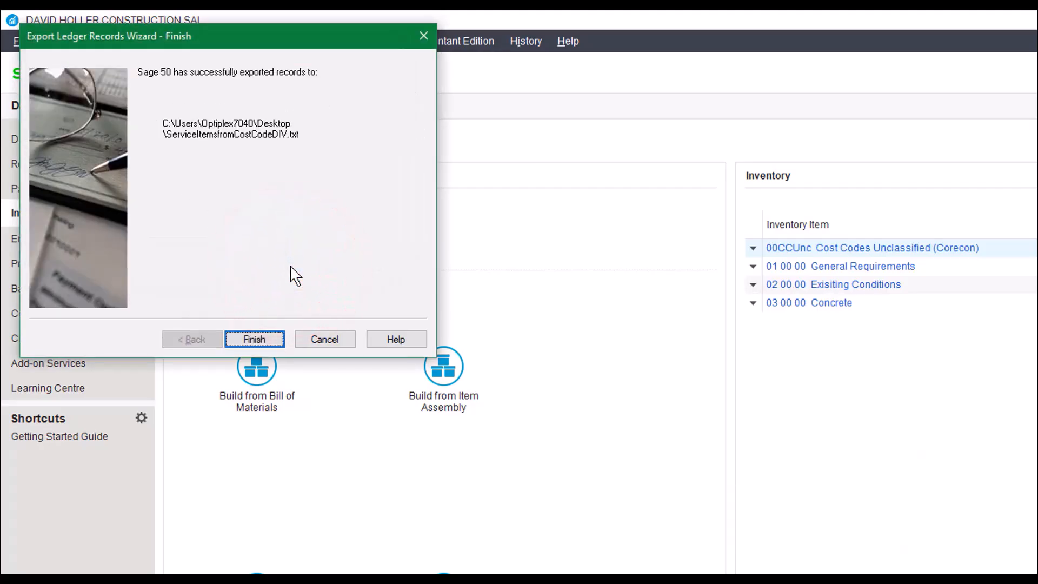
left_click(255, 338)
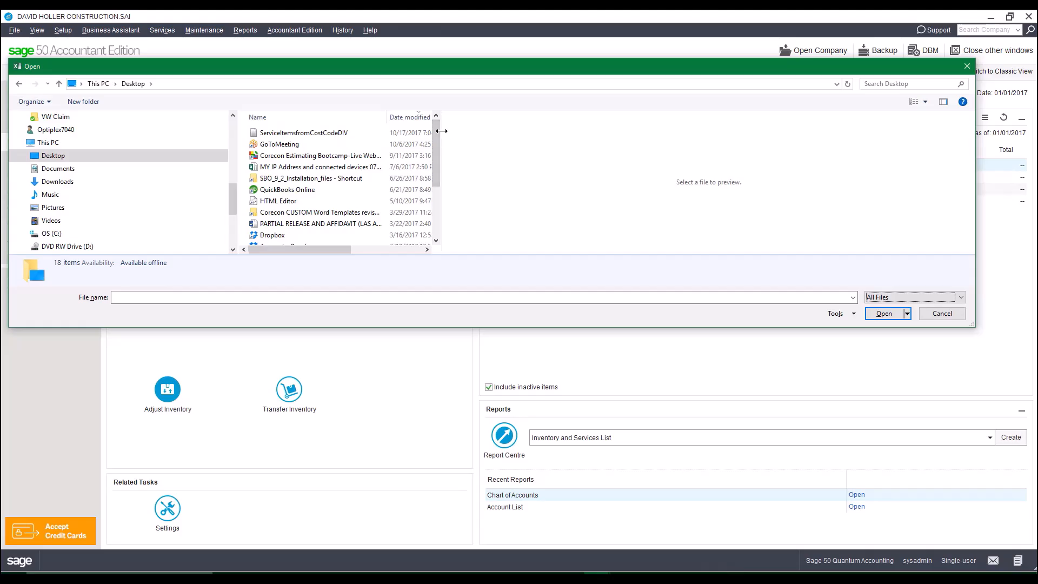
- Open the ServiceItemsfromCostCodeDIV text file from the Desktop as delimited data, with comma replacing tab as the only delimiter
left_click_drag(440, 133, 544, 127)
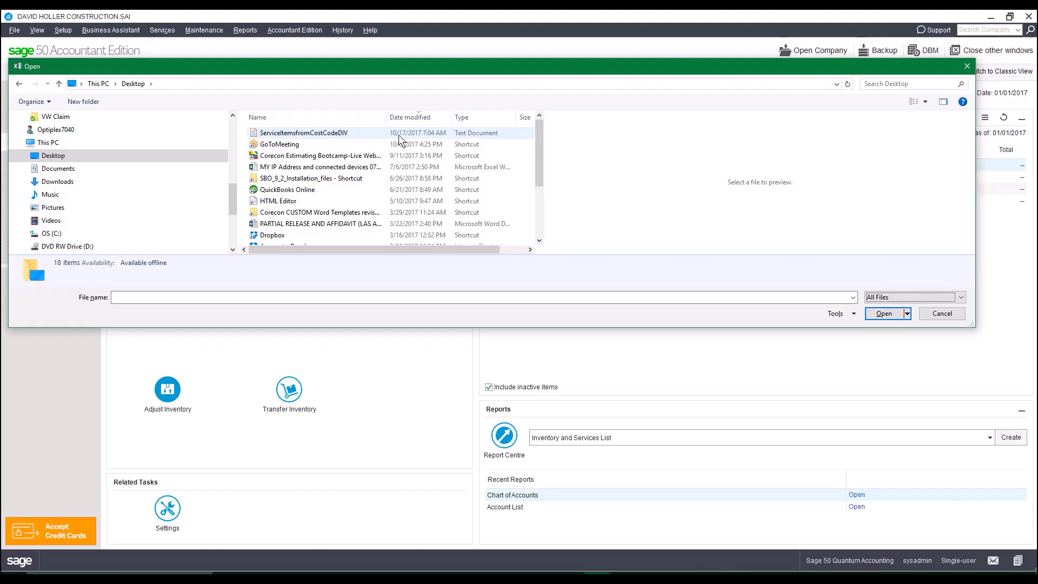
double_click(322, 134)
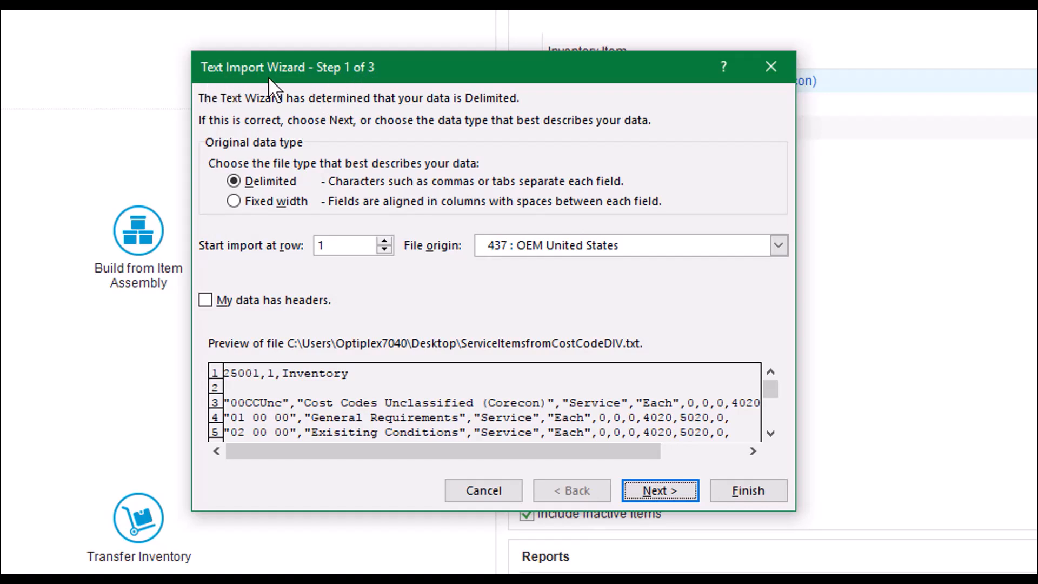
left_click(651, 499)
left_click(214, 159)
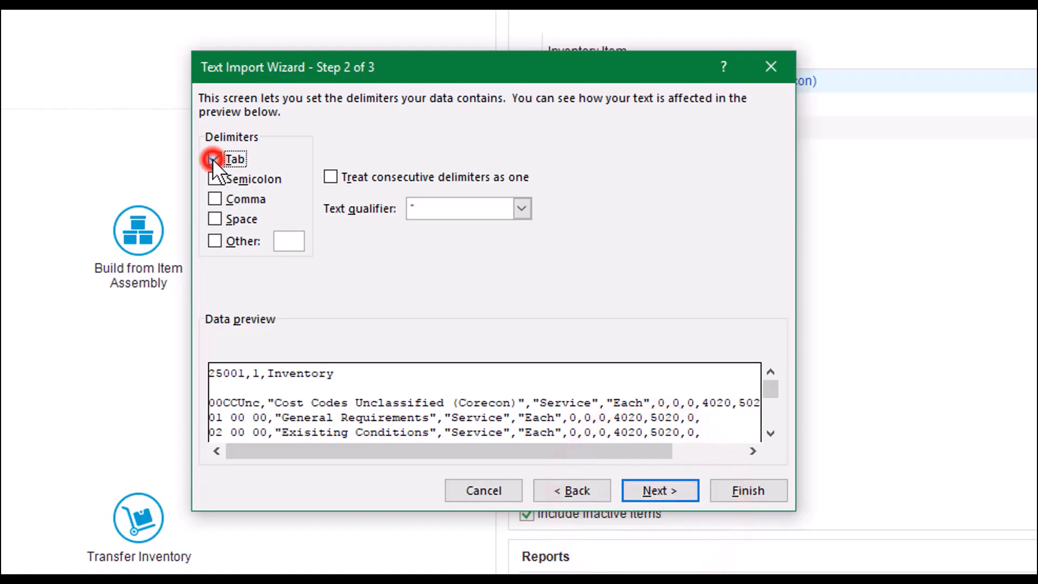
left_click(214, 199)
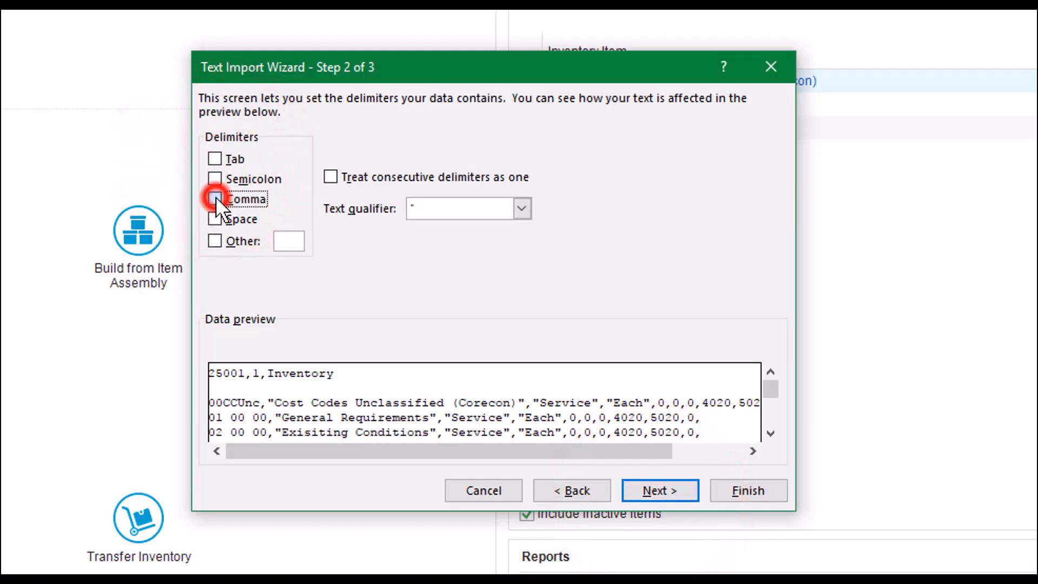
left_click(658, 495)
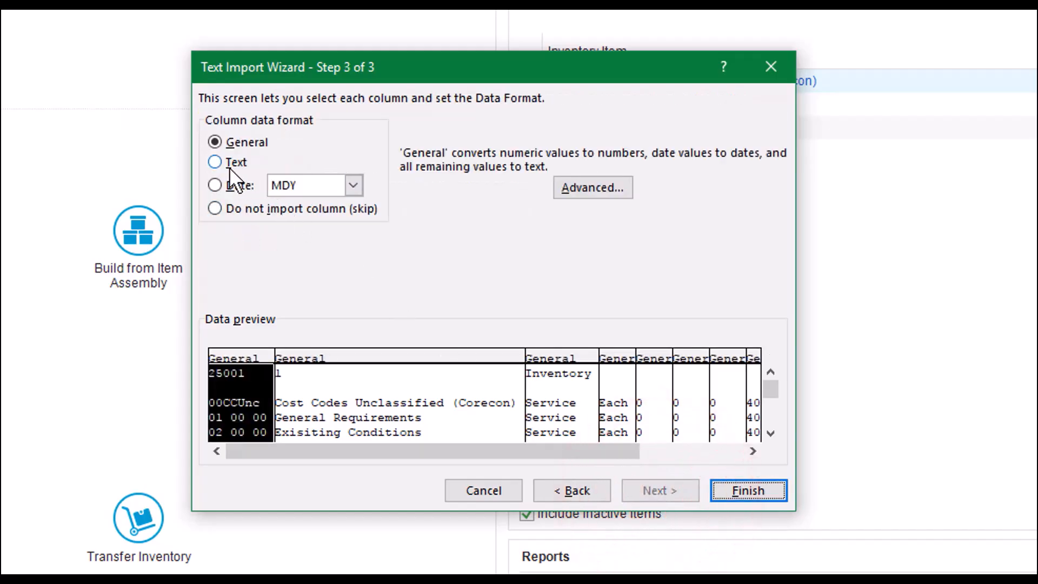
- Set the first column's data format to Text, finish the import and bring the resulting workbook into view
left_click(213, 161)
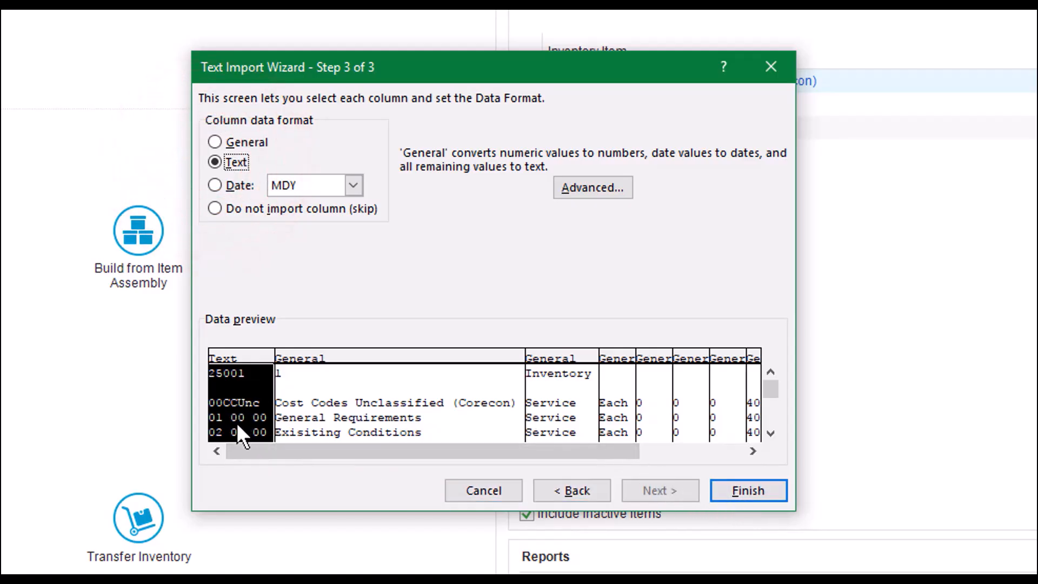
left_click(758, 492)
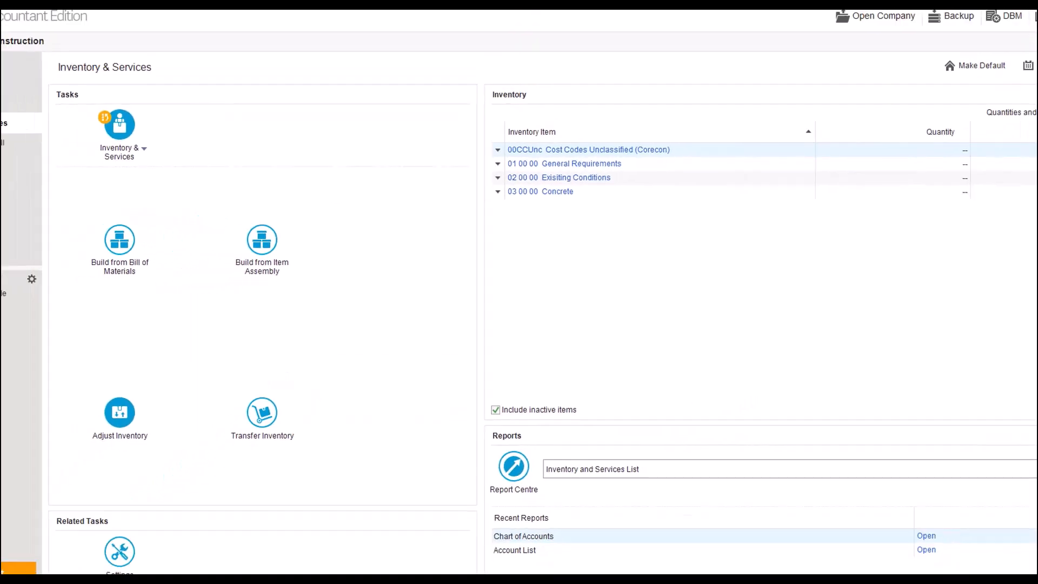
left_click_drag(1037, 72, 489, 53)
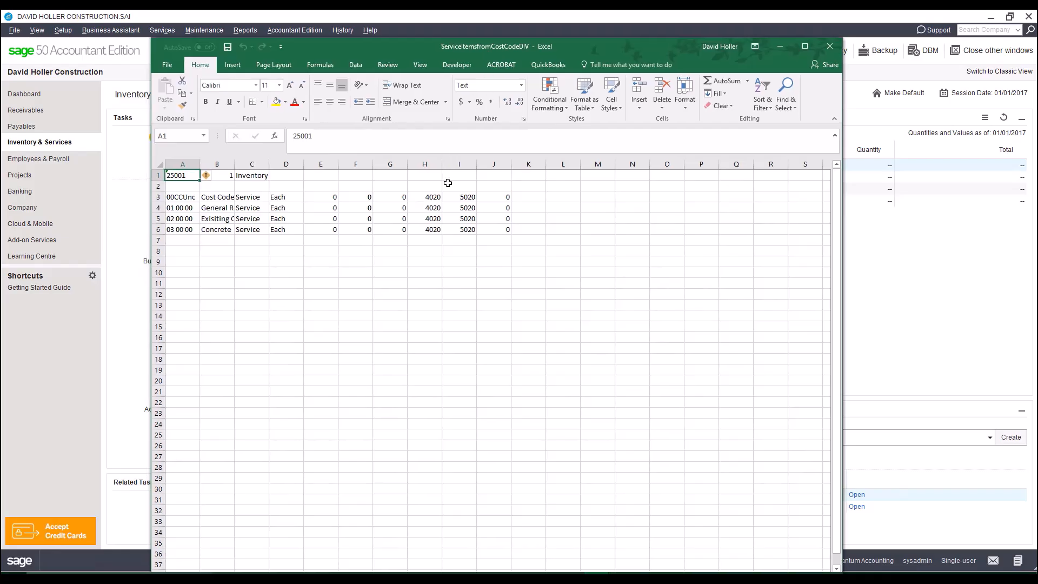
- Widen columns A to J, make column B wider still for the descriptions, and maximize the workbook window
left_click_drag(193, 163, 519, 164)
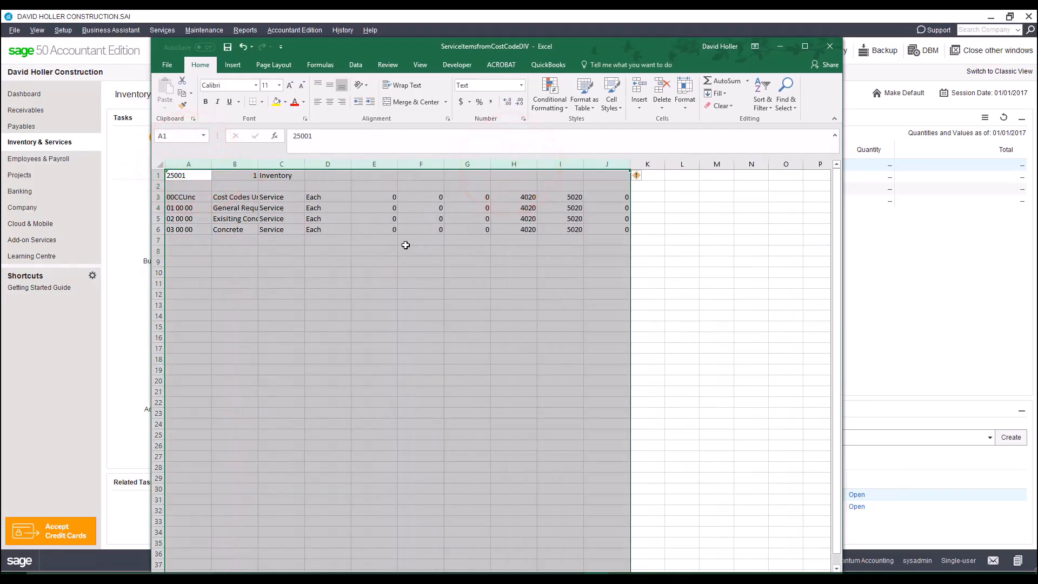
left_click_drag(406, 241, 407, 249)
left_click(241, 164)
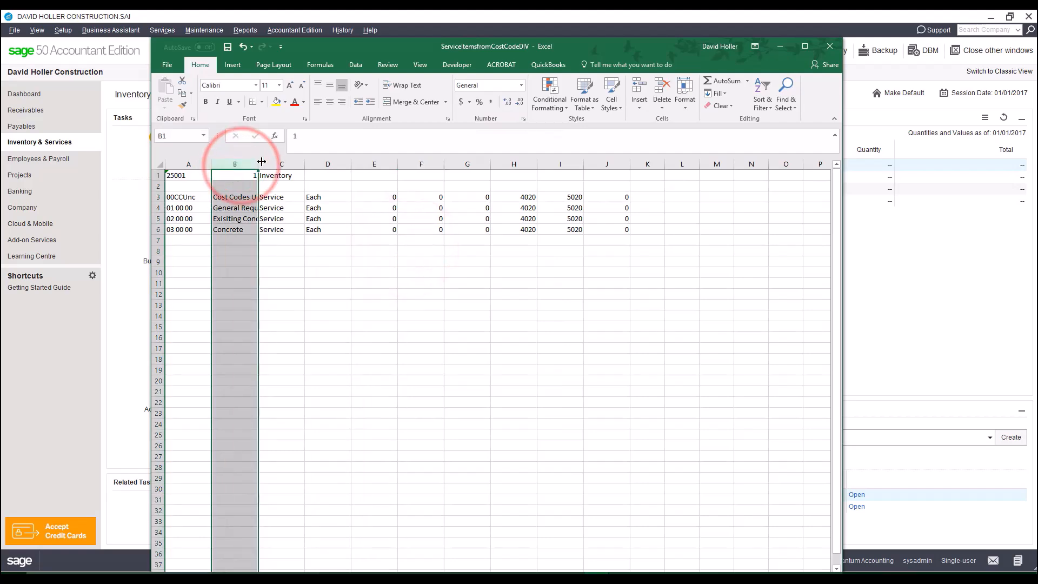
left_click_drag(258, 164, 287, 164)
double_click(394, 46)
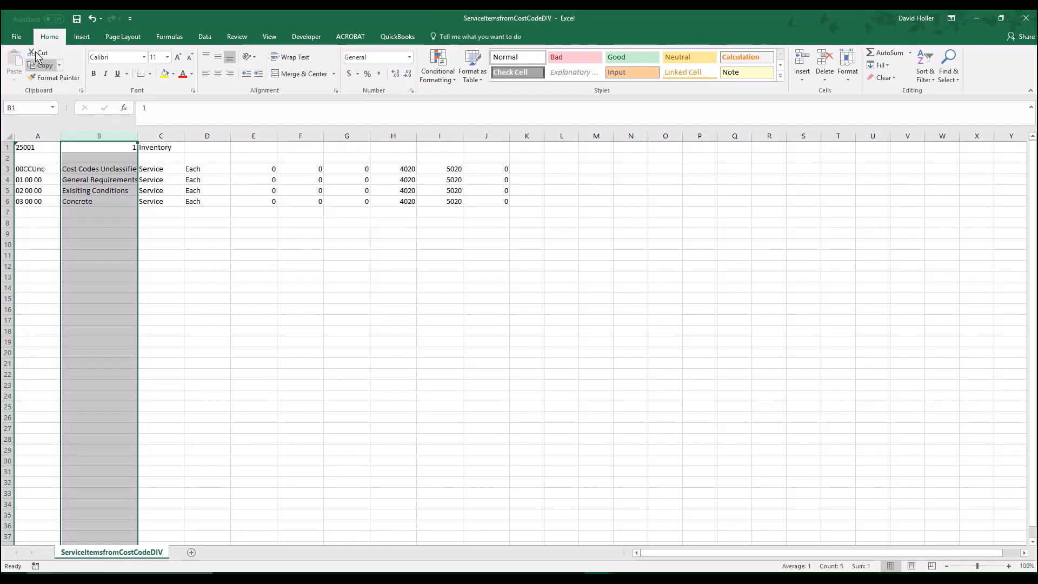
- Save the workbook to the Desktop as ServiceItemsfromCostCodeDIV in the CSV (Comma delimited) format
left_click(16, 36)
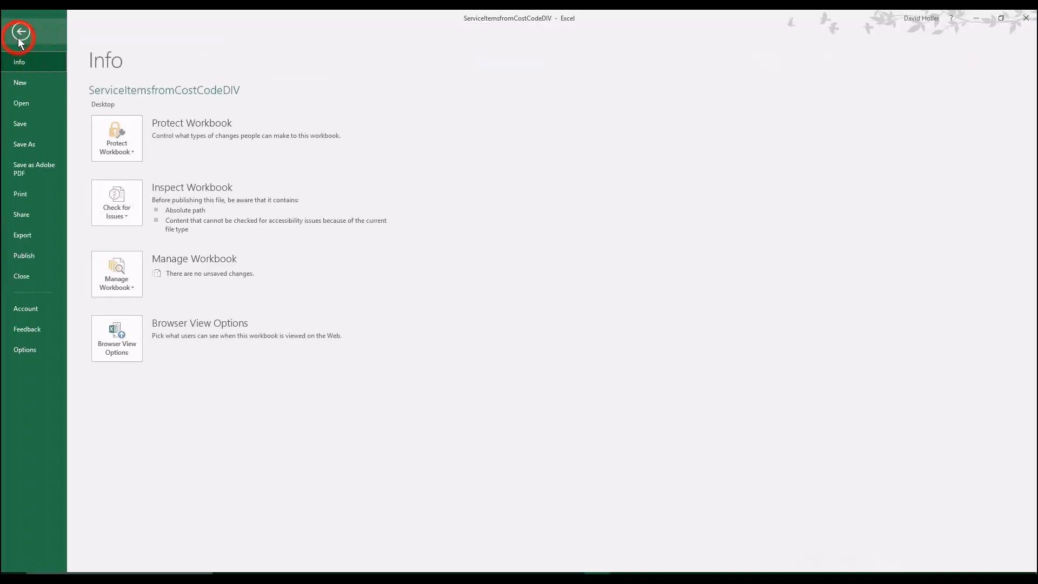
left_click(27, 145)
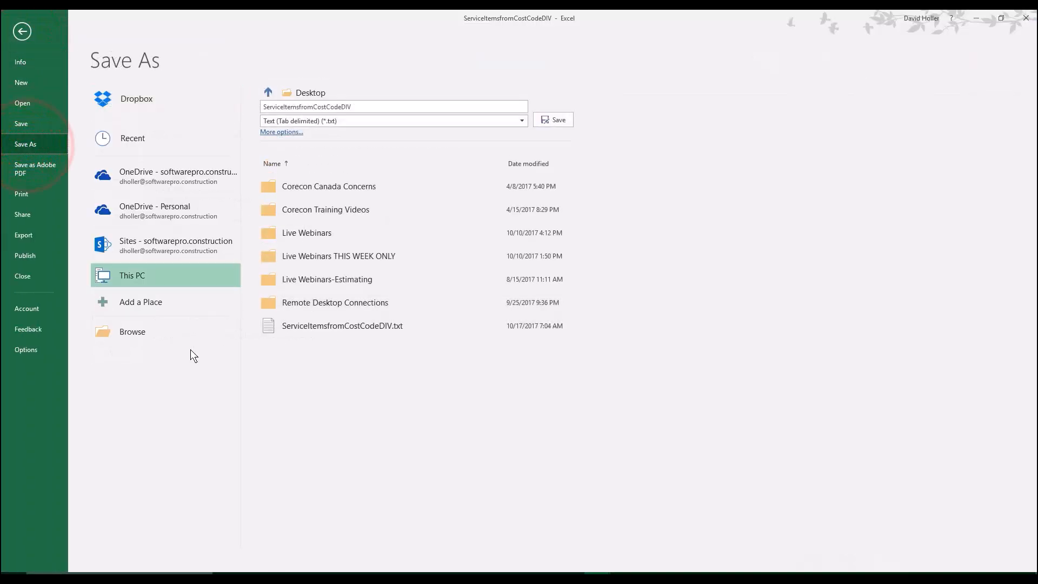
left_click(312, 124)
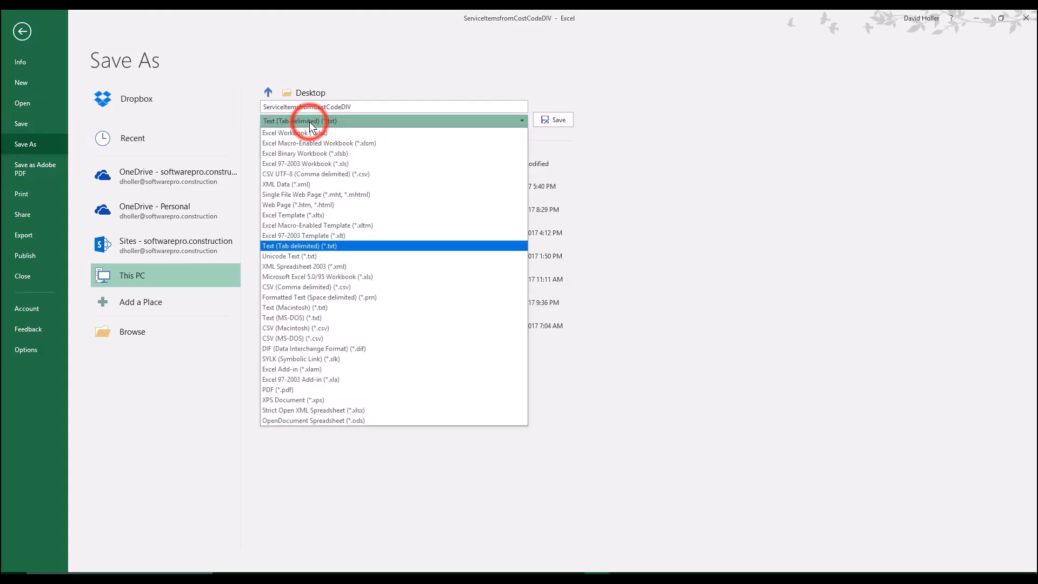
left_click(302, 287)
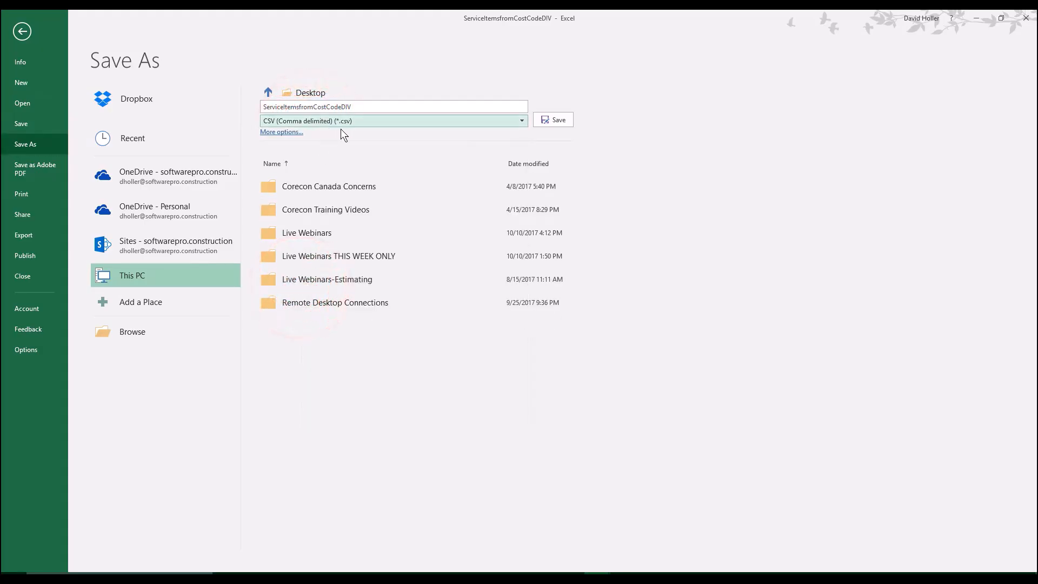
left_click(559, 120)
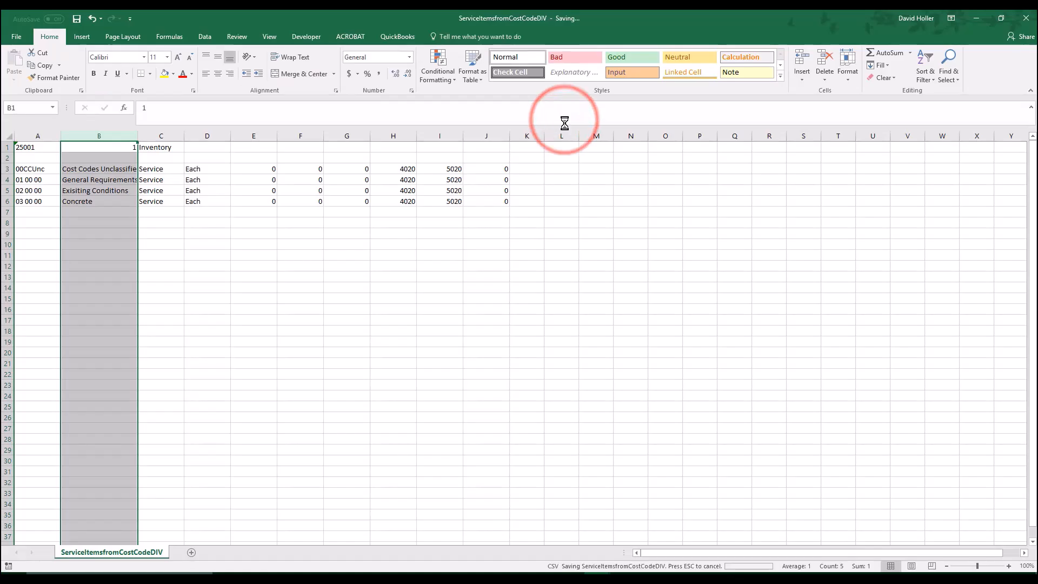
left_click(320, 265)
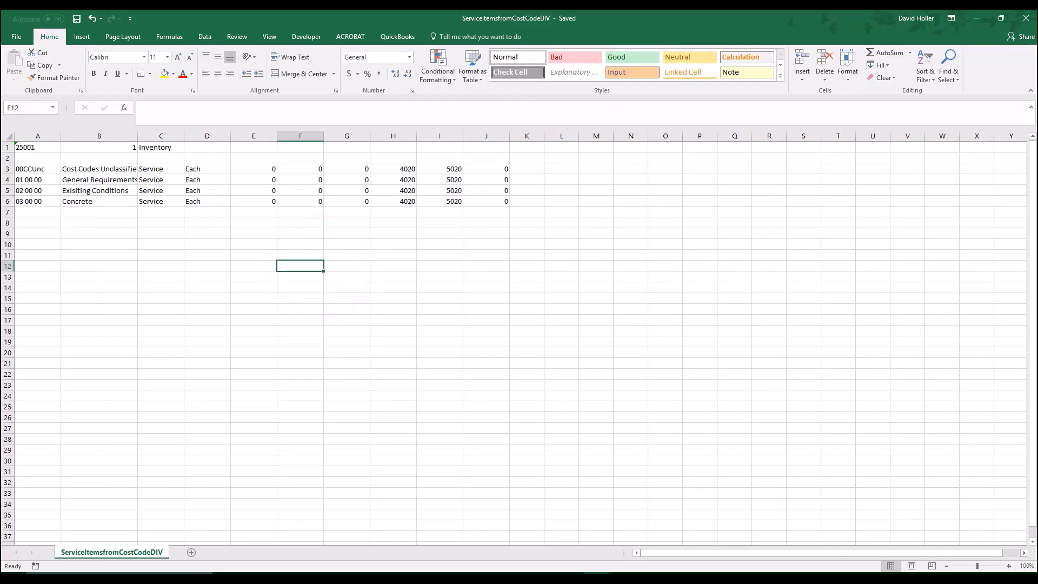
- Copy the cost codes and descriptions in A2:B30 of the CSI2012Divisions workbook and paste them as values at A7 of ServiceItemsfromCostCodeDIV
left_click_drag(1037, 63, 615, 19)
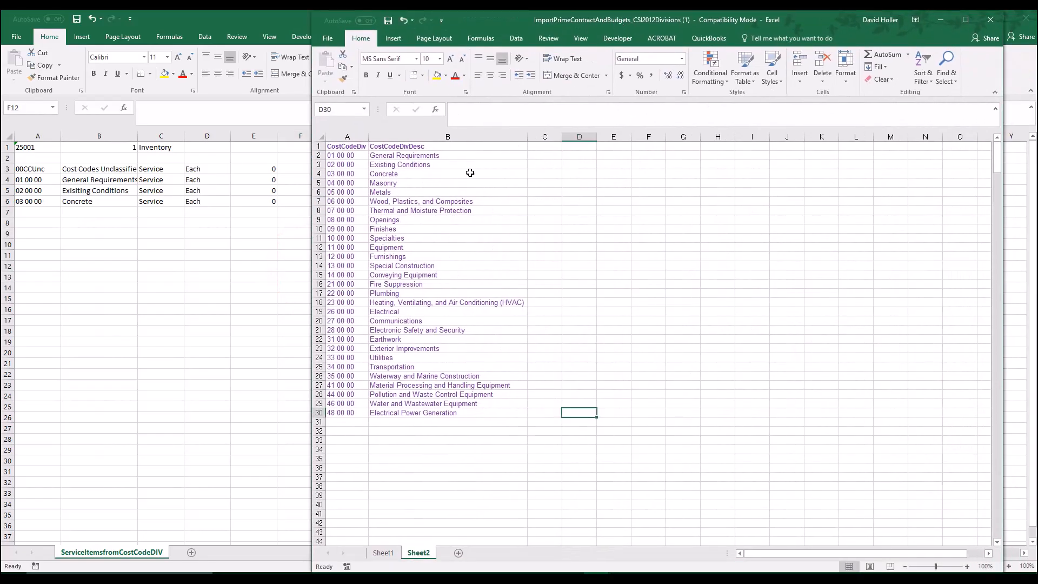
left_click_drag(337, 157, 418, 415)
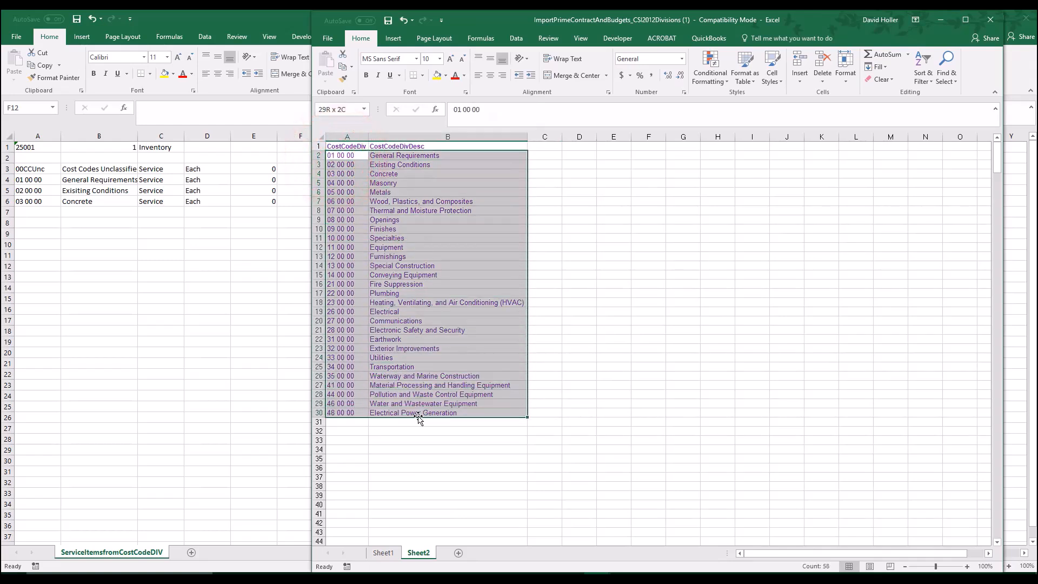
right_click(349, 212)
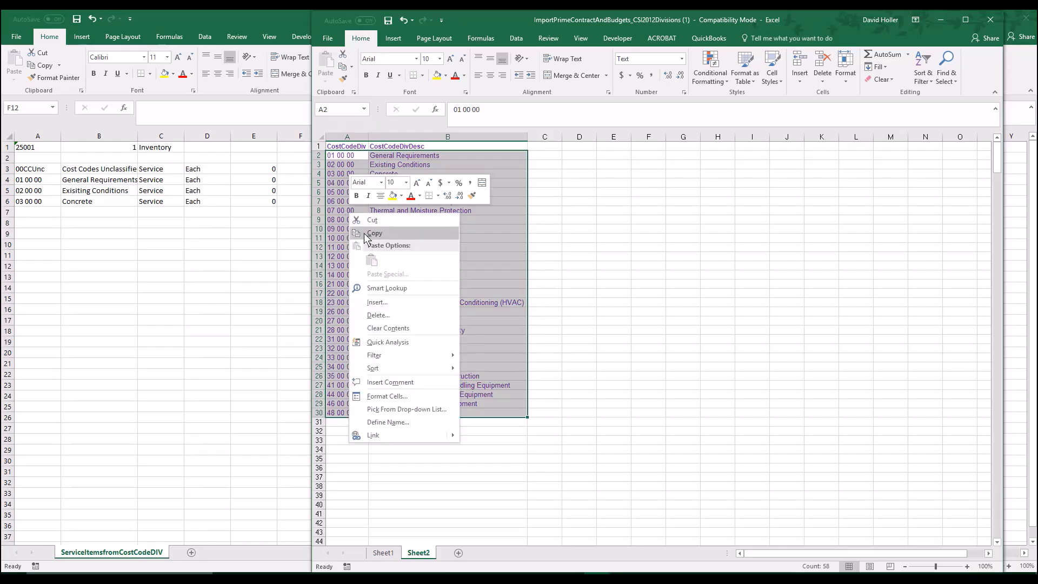
left_click(368, 233)
left_click(459, 20)
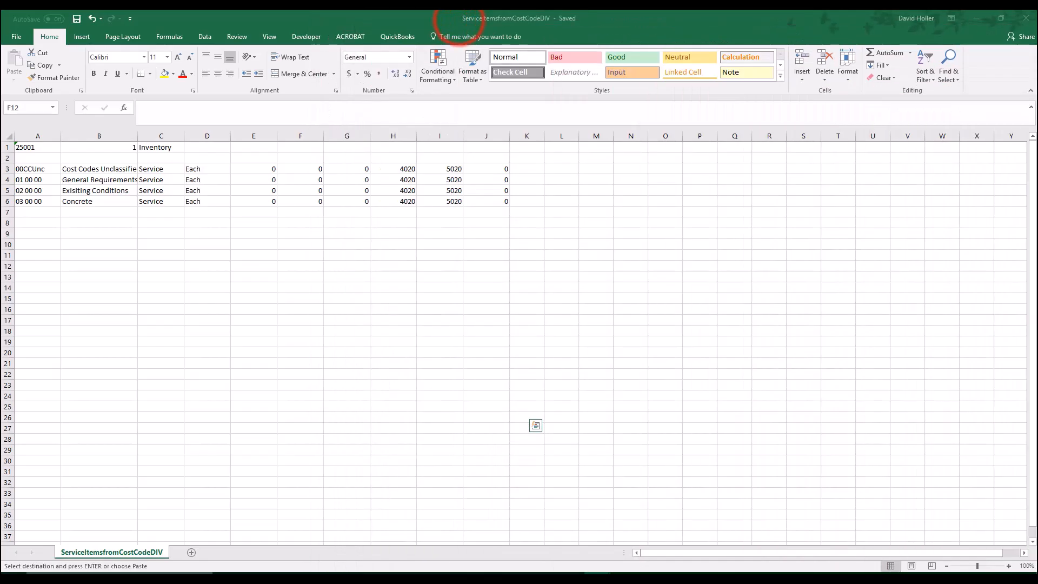
left_click(32, 214)
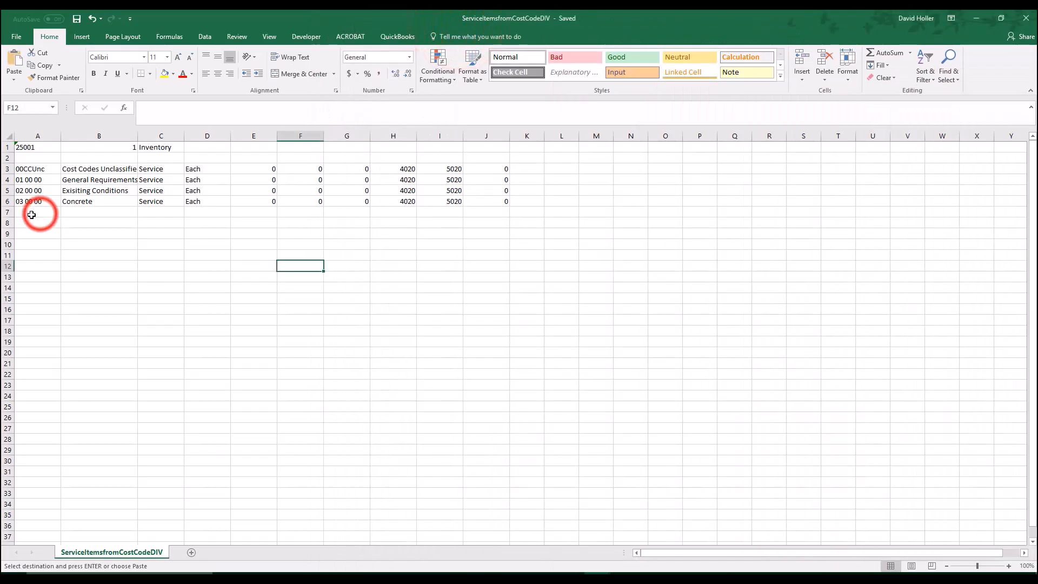
right_click(25, 215)
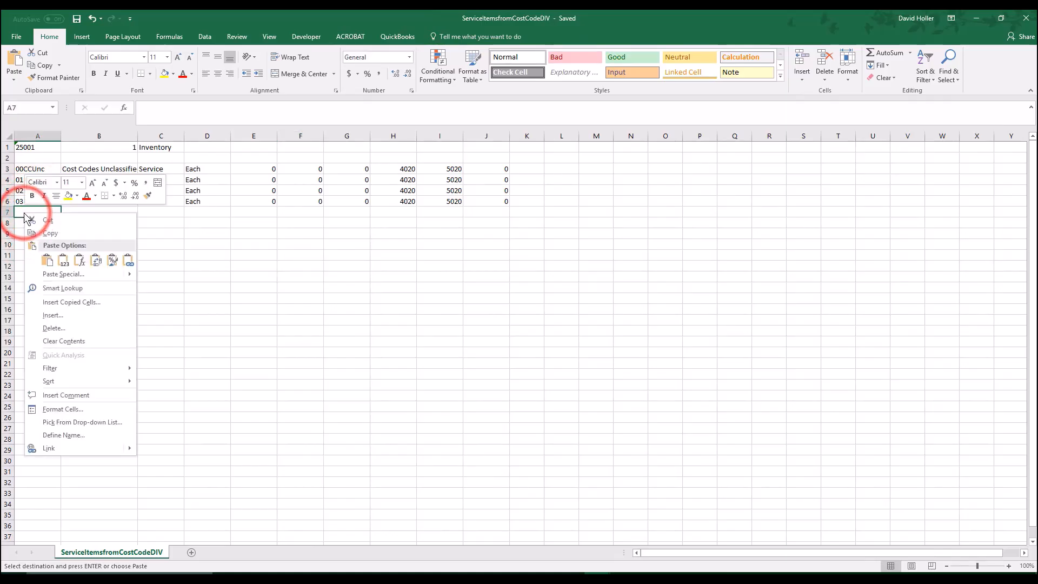
left_click(64, 261)
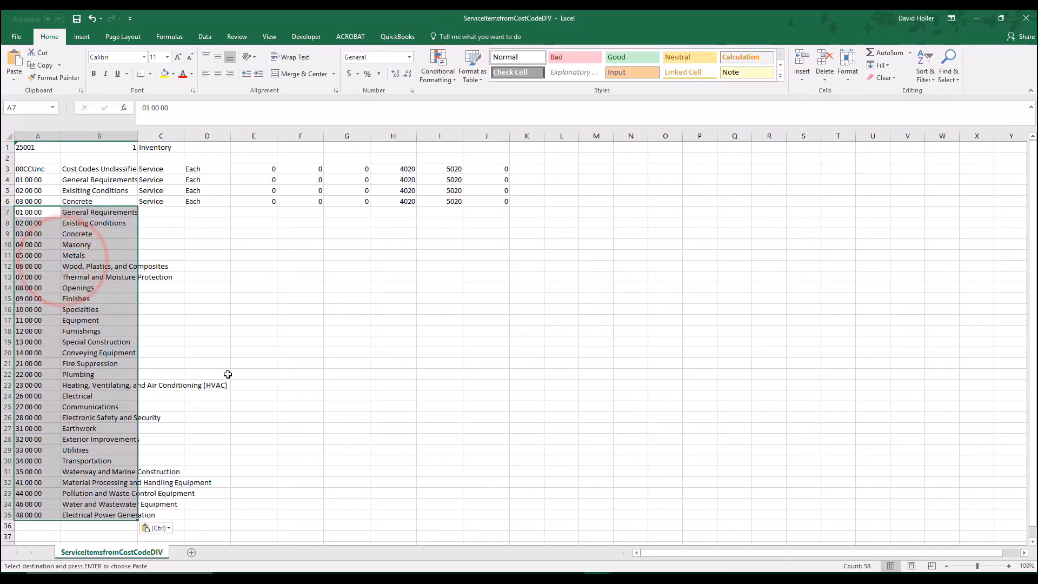
- Delete the duplicate cost code rows 7 to 9 and fit column B's width to the descriptions
left_click(18, 213)
left_click(5, 215)
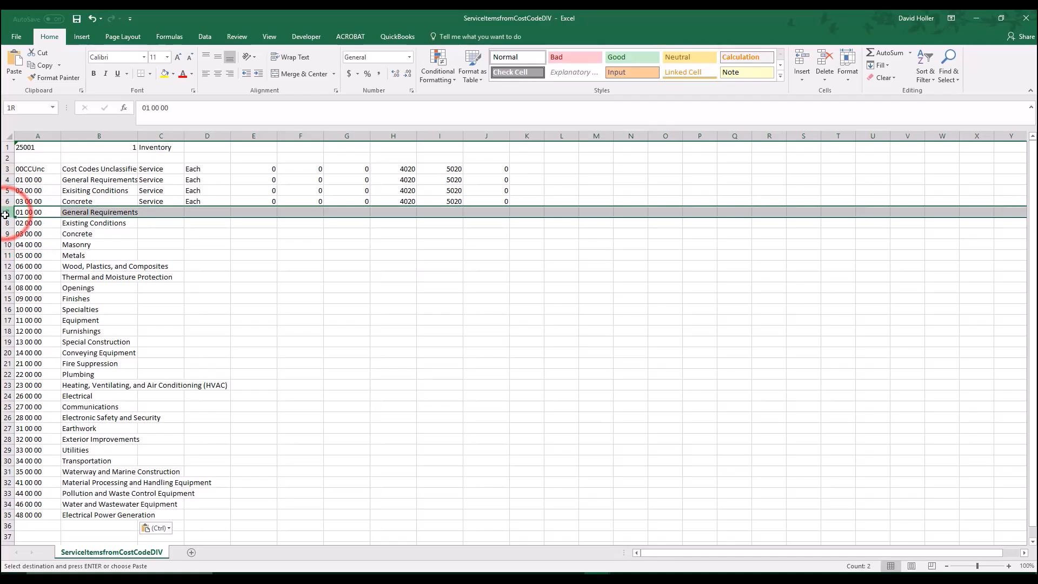
left_click_drag(5, 215, 4, 234)
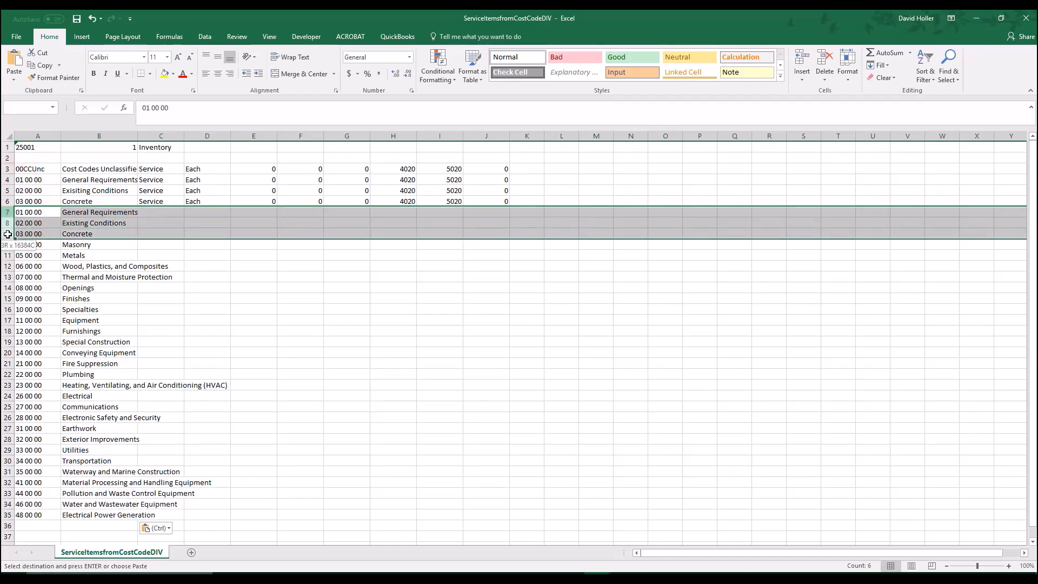
right_click(84, 236)
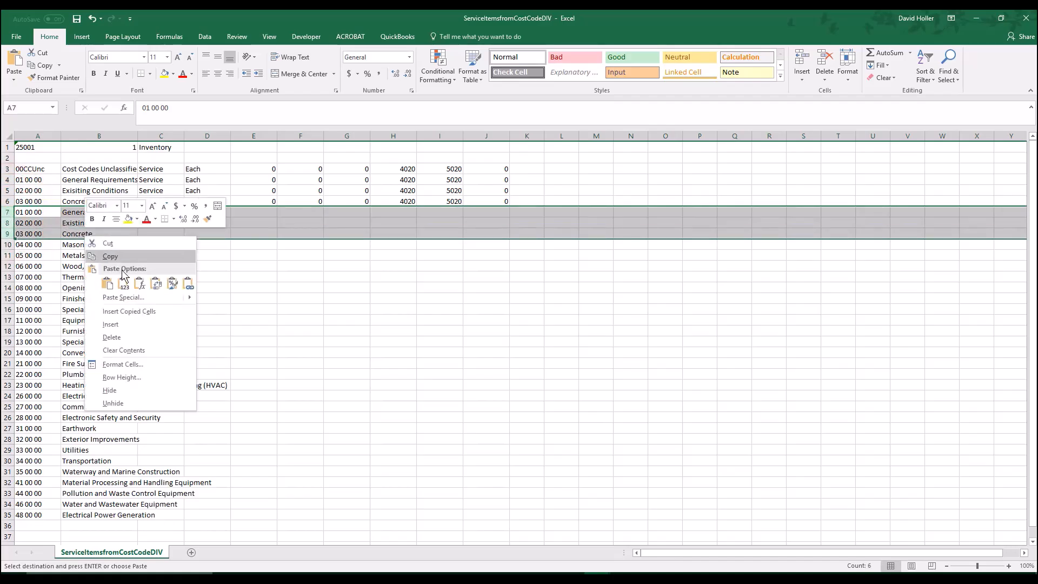
left_click(114, 336)
left_click(326, 279)
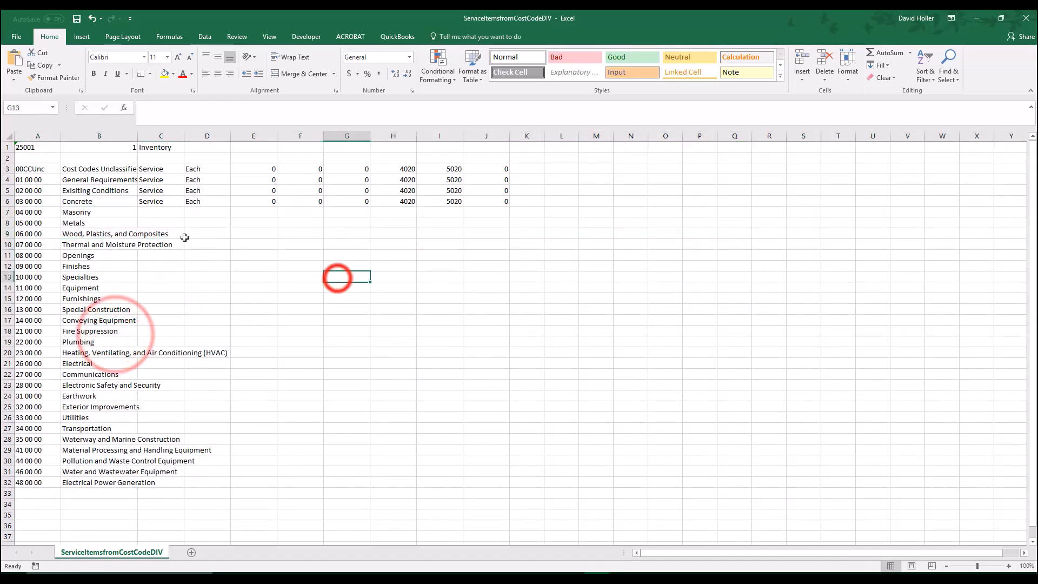
left_click(100, 136)
double_click(139, 135)
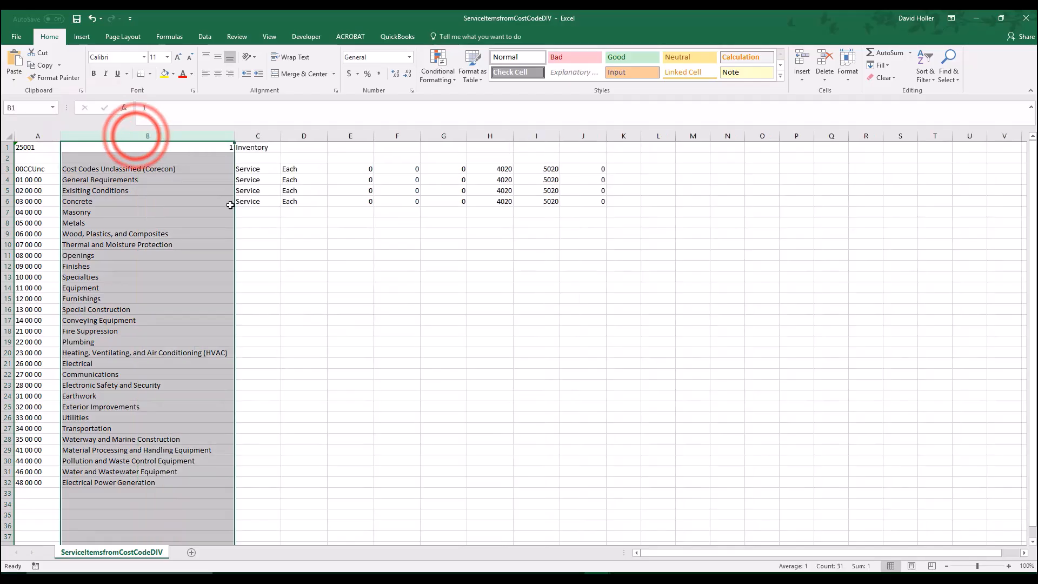
- Fill the Concrete row's values in C6:J6 down to row 32 for all the added cost codes
left_click(249, 203)
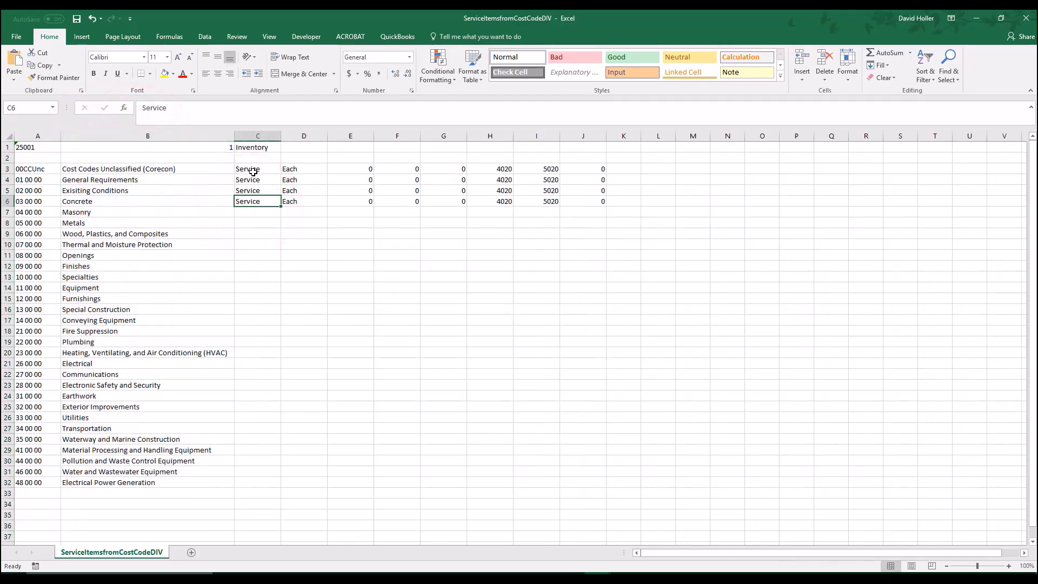
left_click_drag(249, 171, 591, 482)
left_click(252, 204)
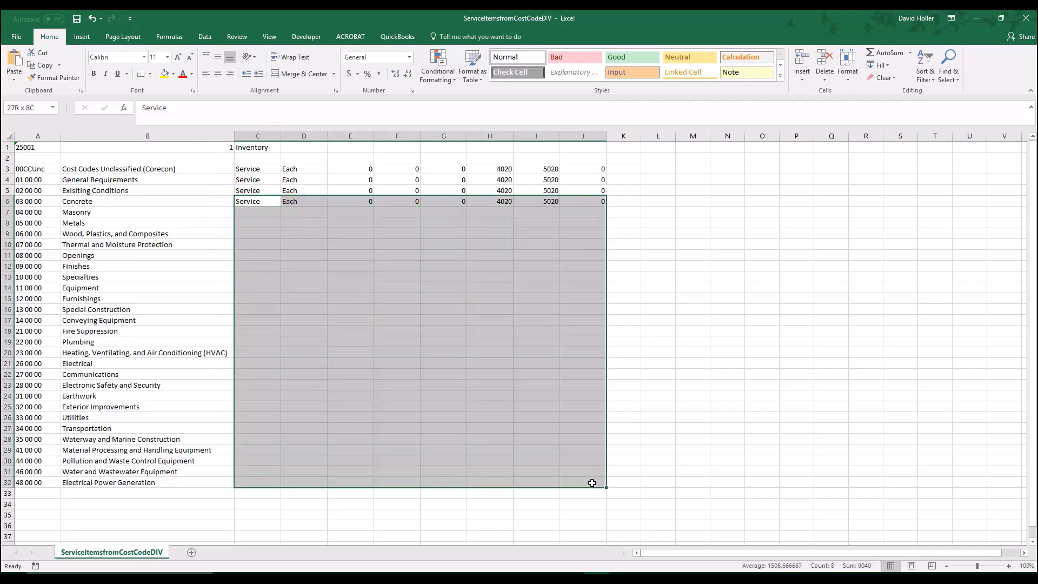
left_click(880, 65)
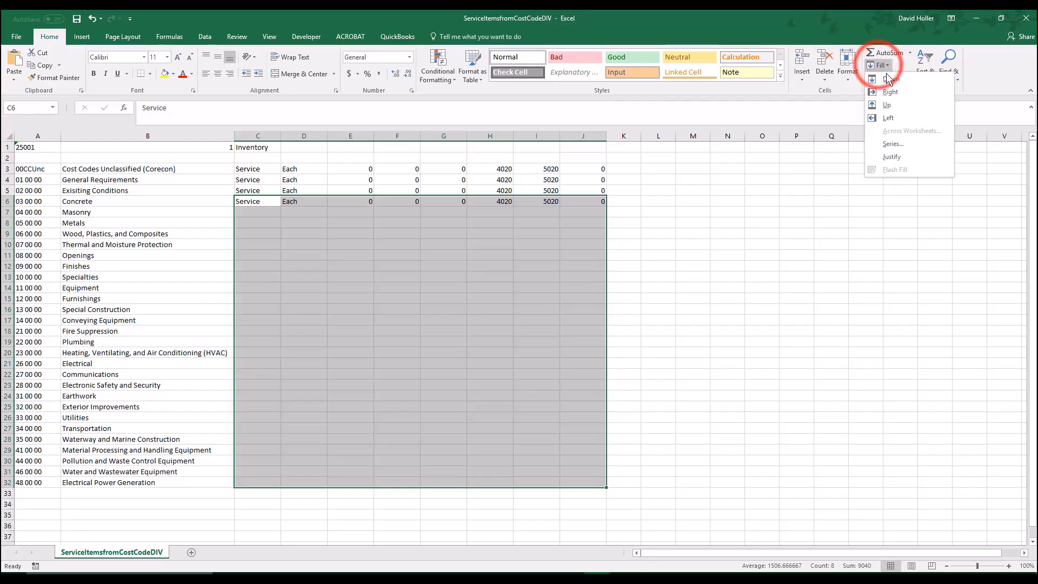
left_click(883, 85)
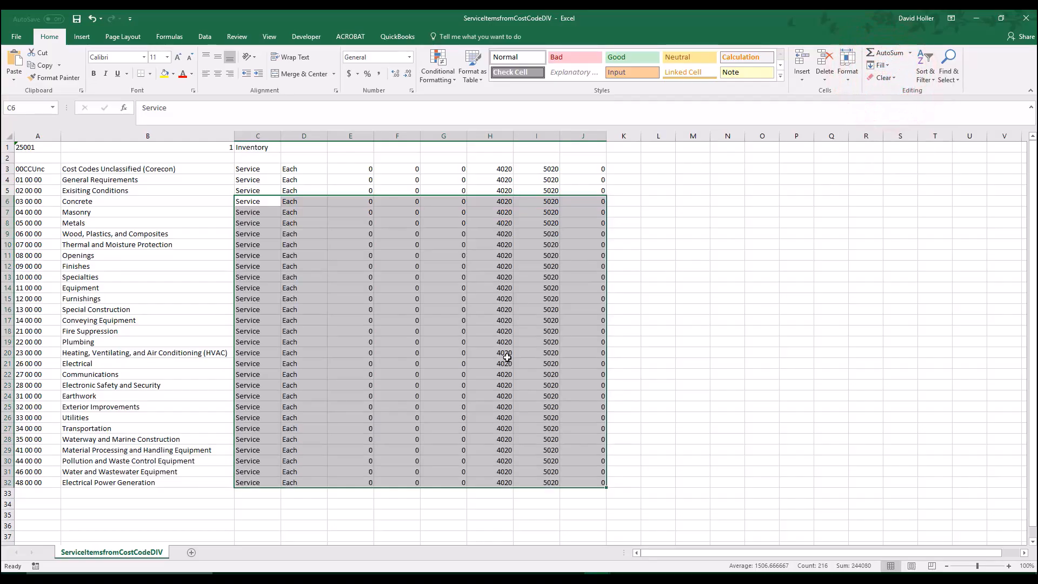
left_click(506, 355)
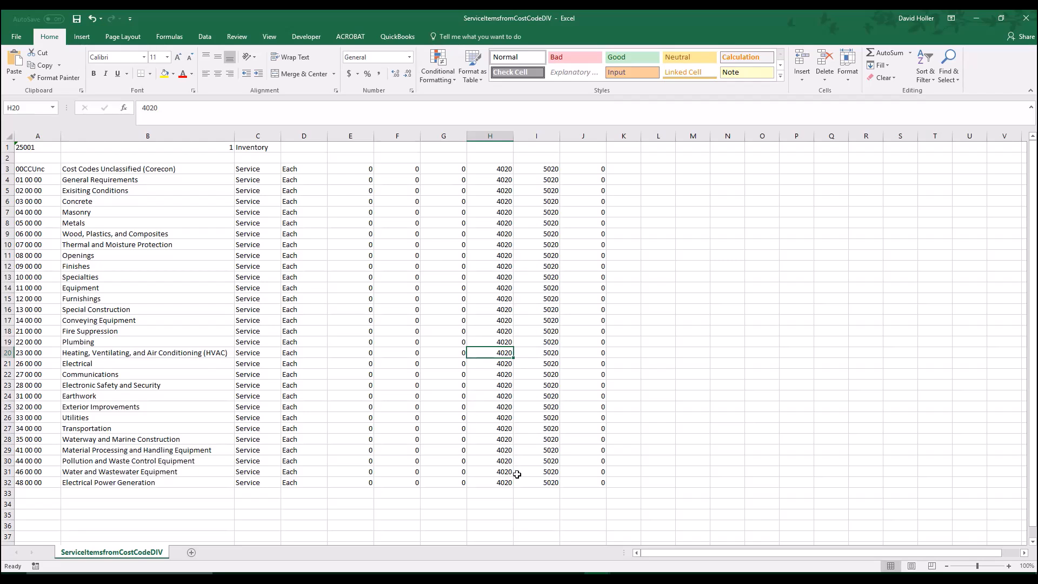
left_click(43, 494)
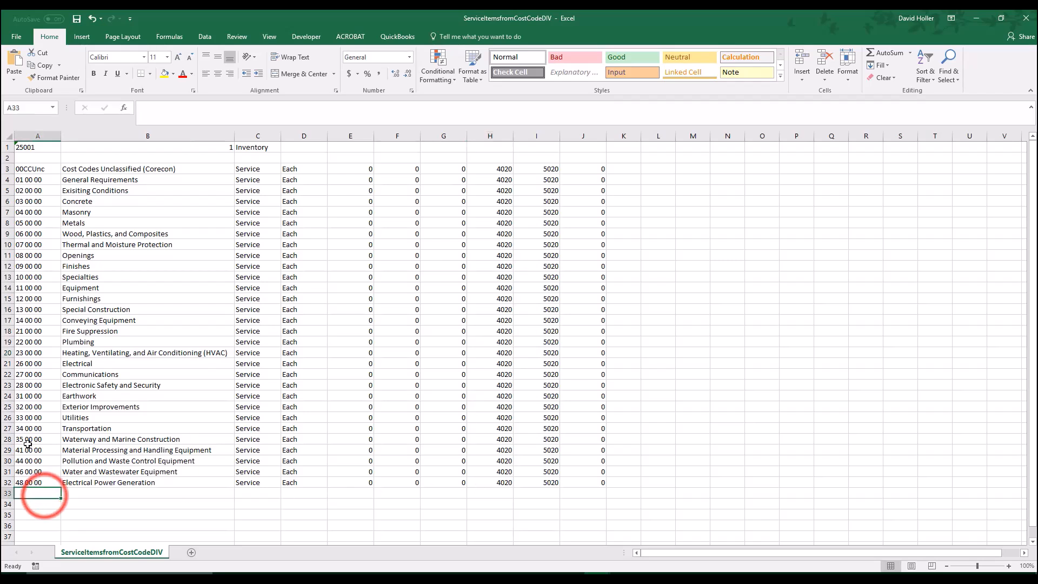
- Delete rows 27 to 32, holding the cost codes from 34 00 00 Transportation through 48 00 00 Electrical Power Generation
left_click_drag(11, 427, 3, 482)
right_click(79, 456)
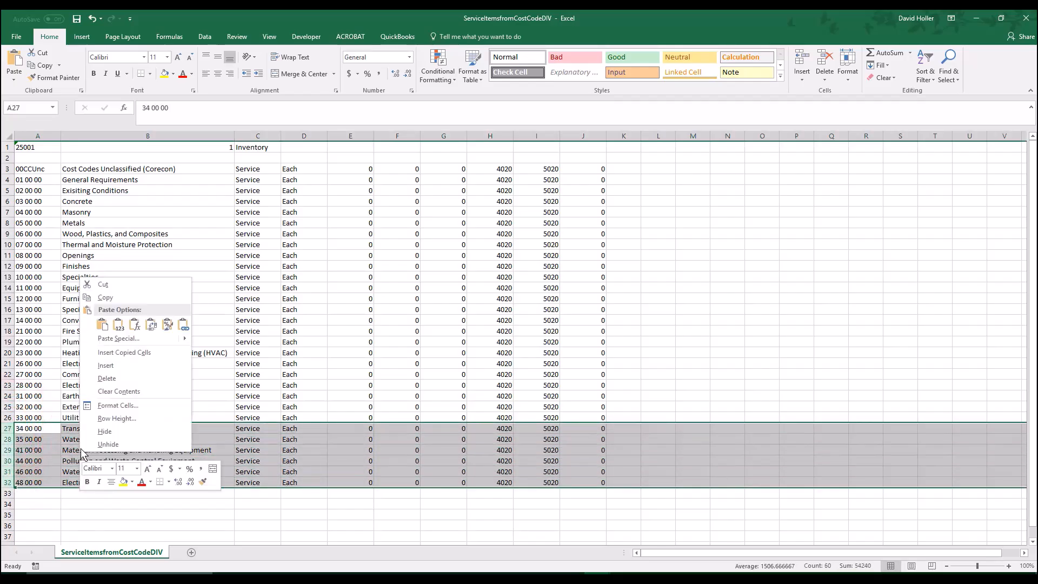
left_click(99, 381)
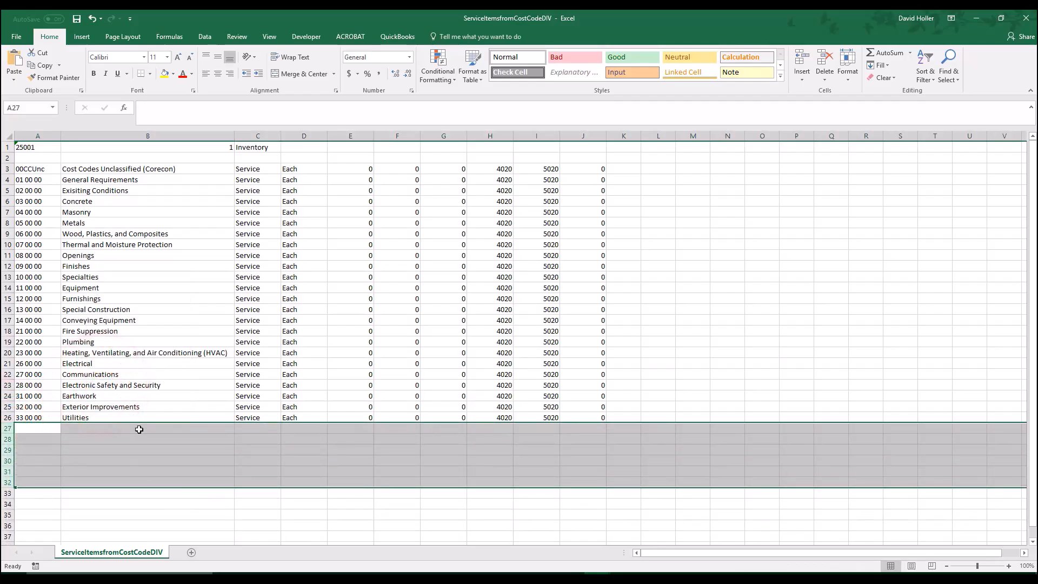
left_click(139, 429)
- Add the cost code 00MAT with the description Materials in row 27, directly below Utilities
left_click(33, 426)
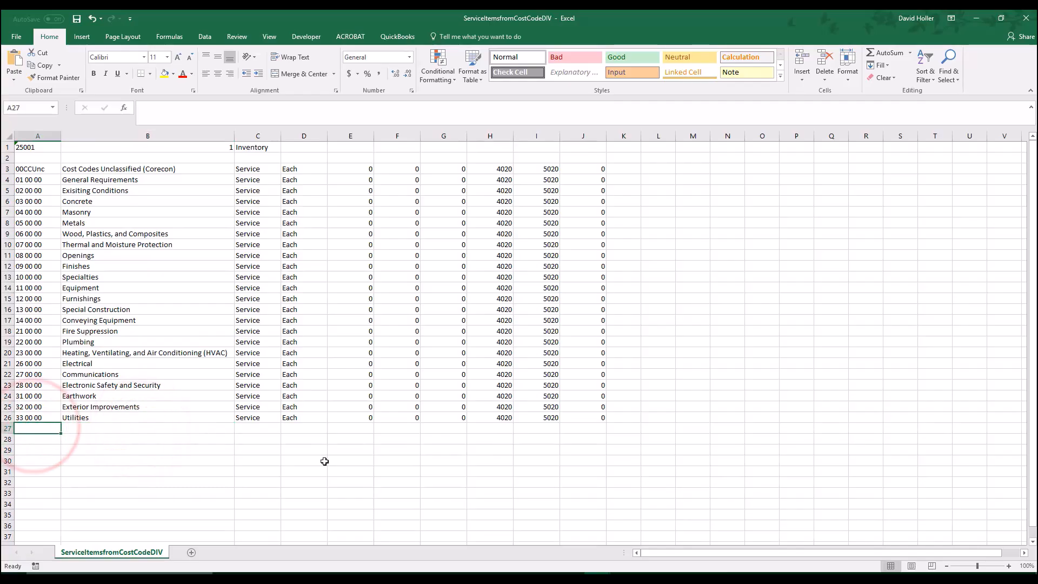
type("0")
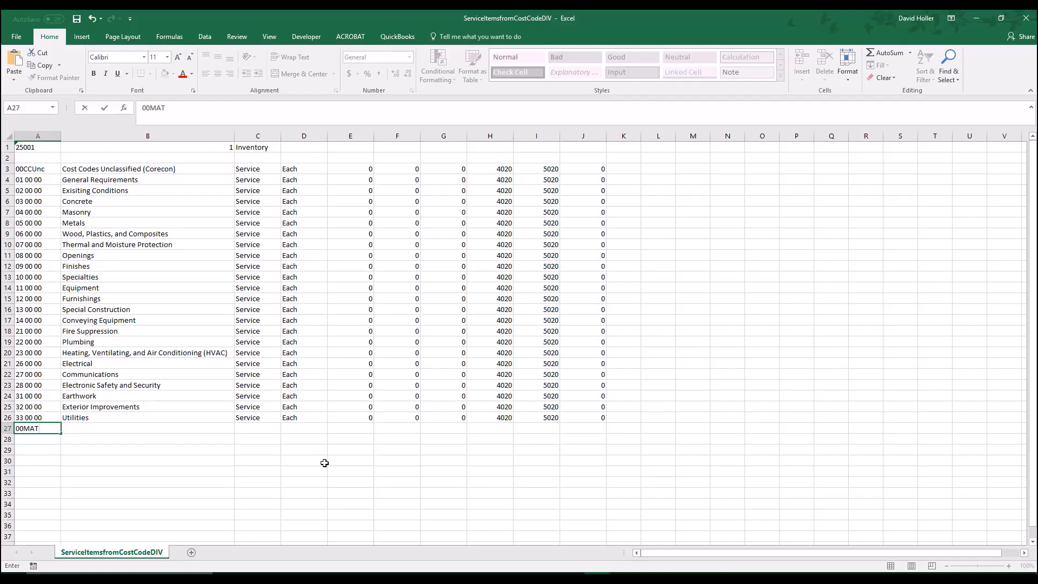
type("0MAT")
key("Return")
type("00")
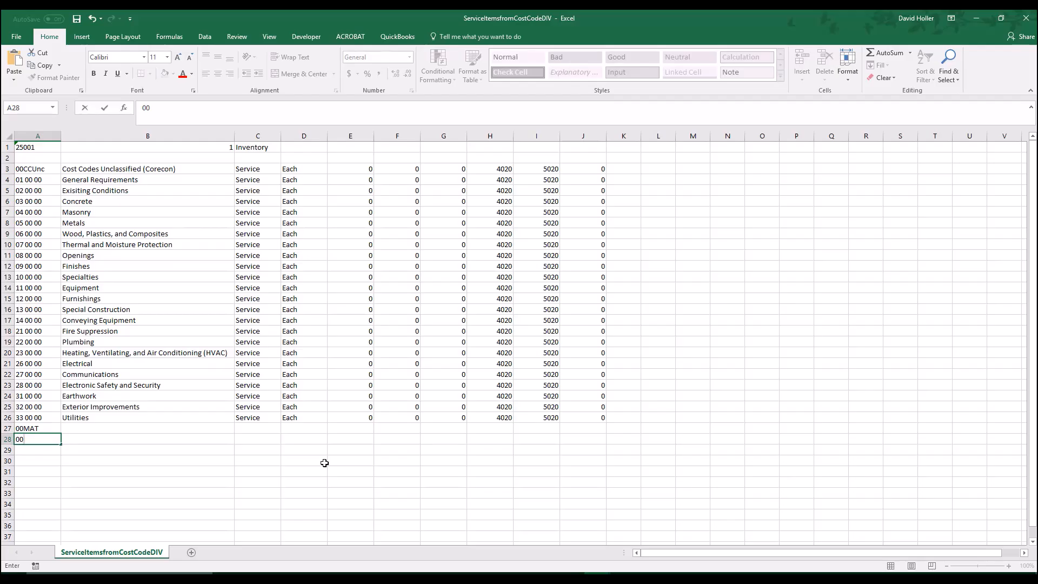
key("Up")
key("Right")
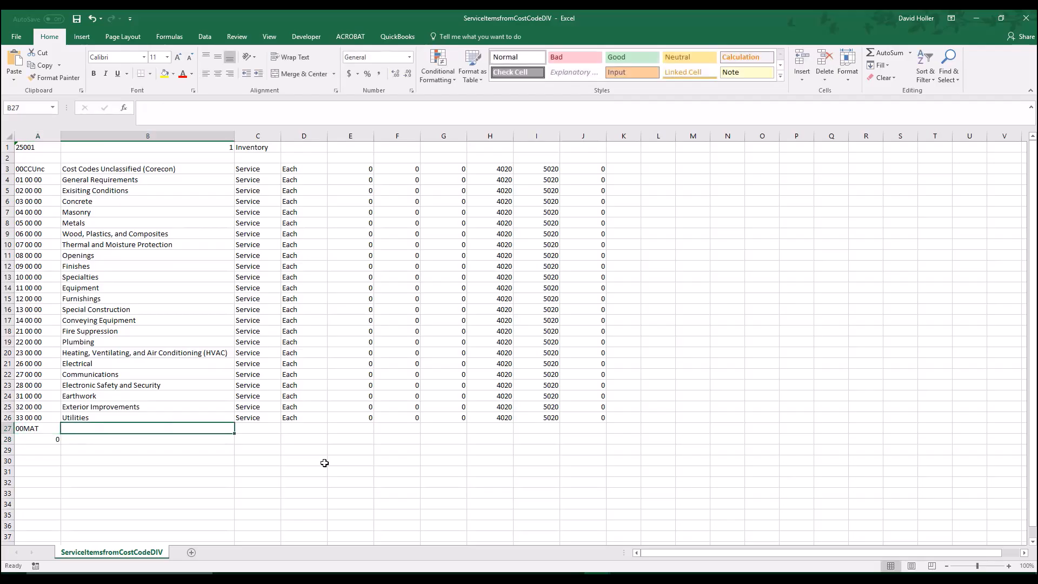
type("Materials")
key("Return")
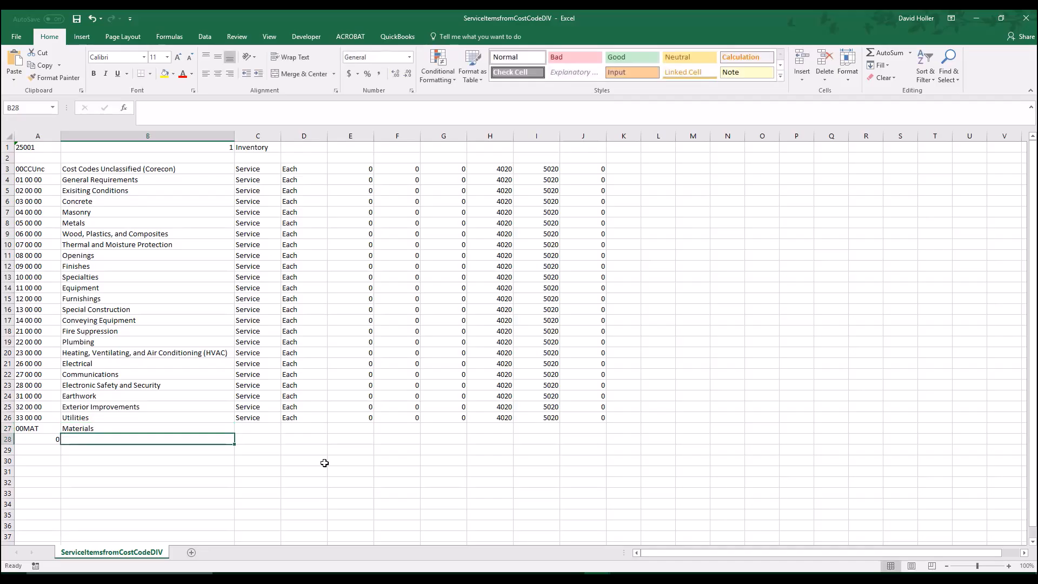
- Add the cost code 00LAB with the description Labor in row 28
key("Left")
type("00L")
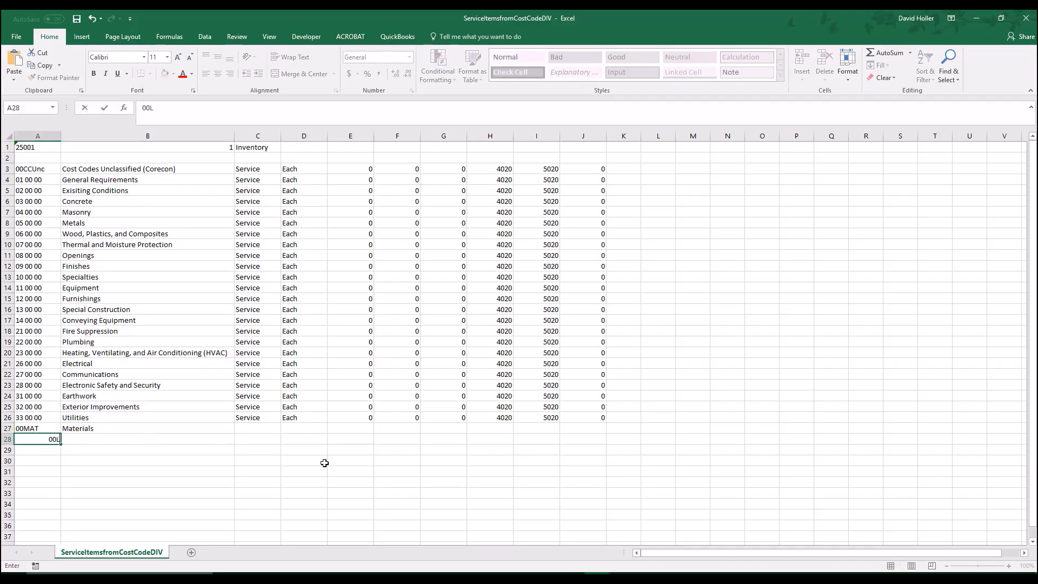
type("AB")
key("Tab")
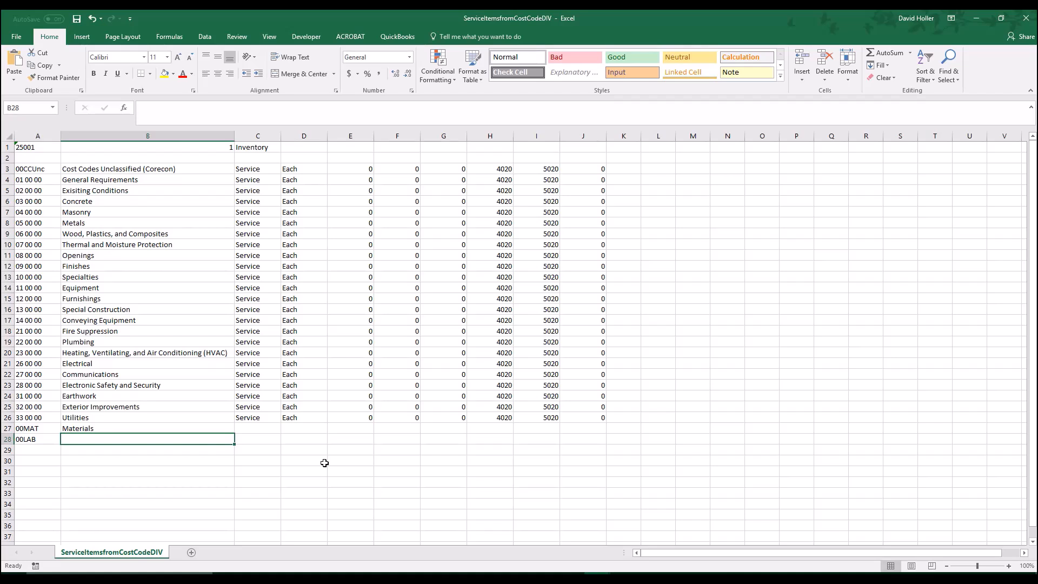
type("Labor")
- Change the descriptions in B27 and B28 to Material Costs and Labor Costs
key("Up")
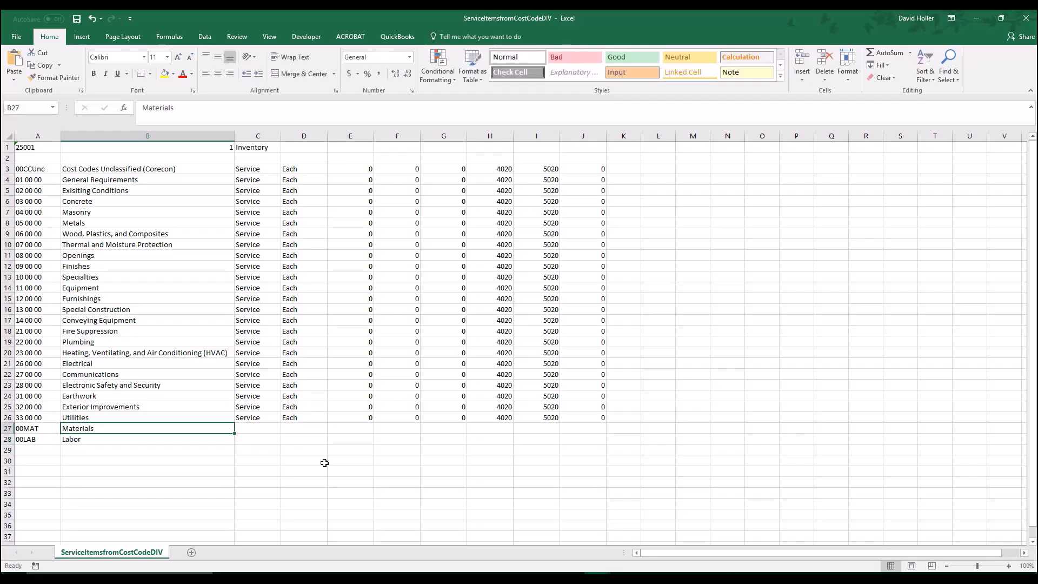
type("Materi")
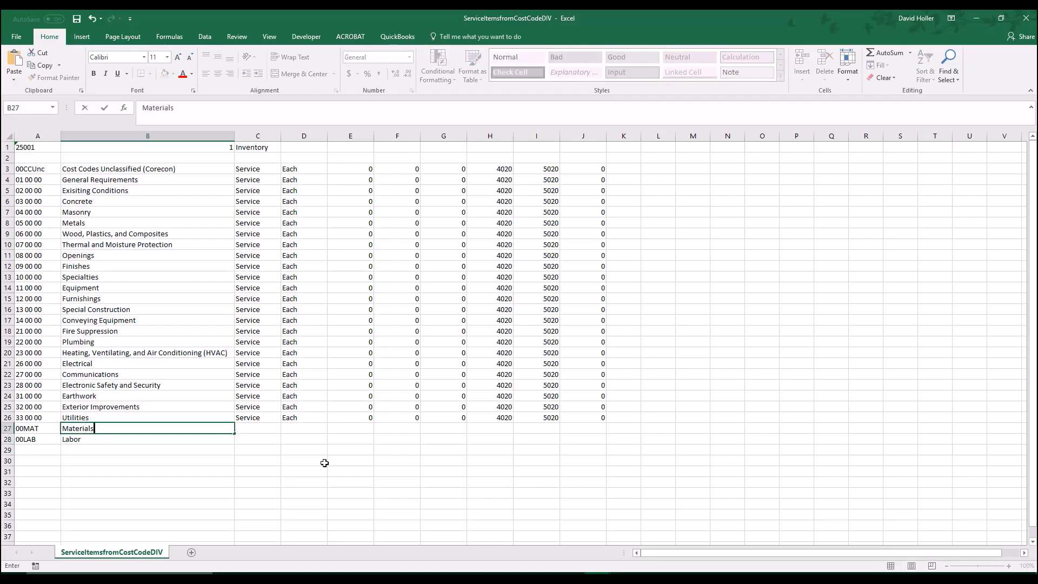
type("al Costs")
key("Return")
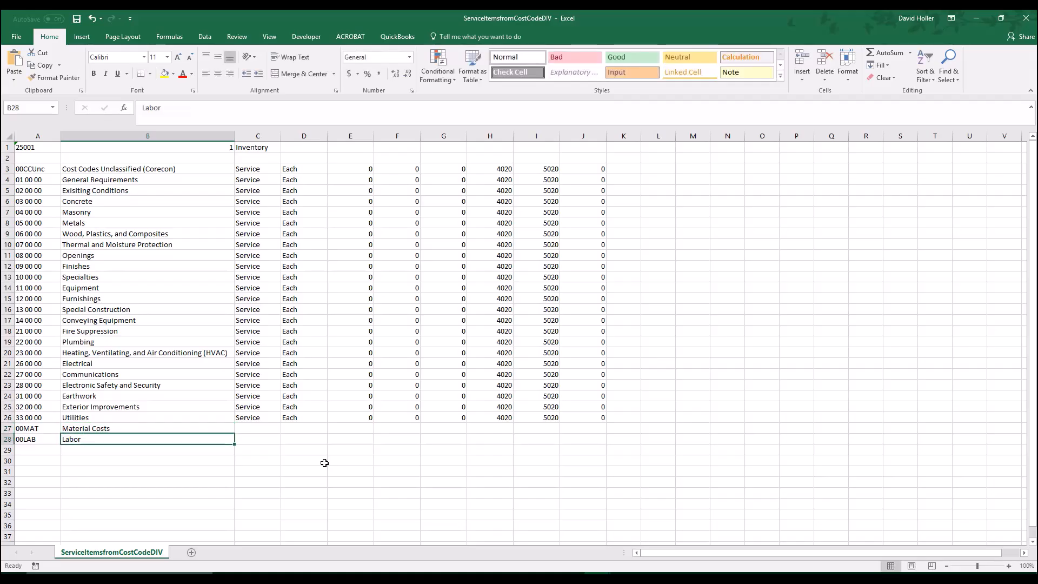
type("Labor Cost")
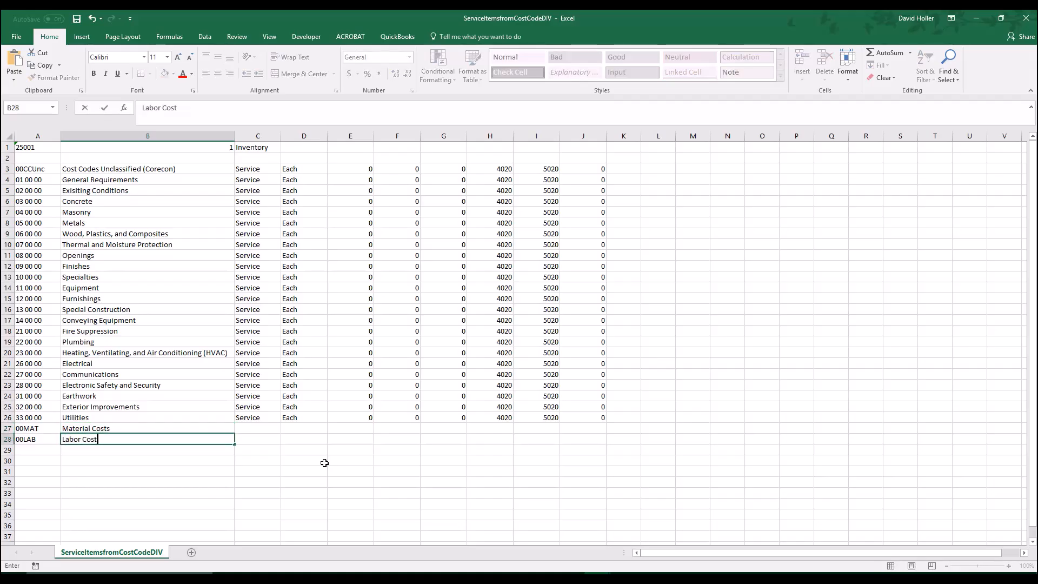
type("s")
key("Return")
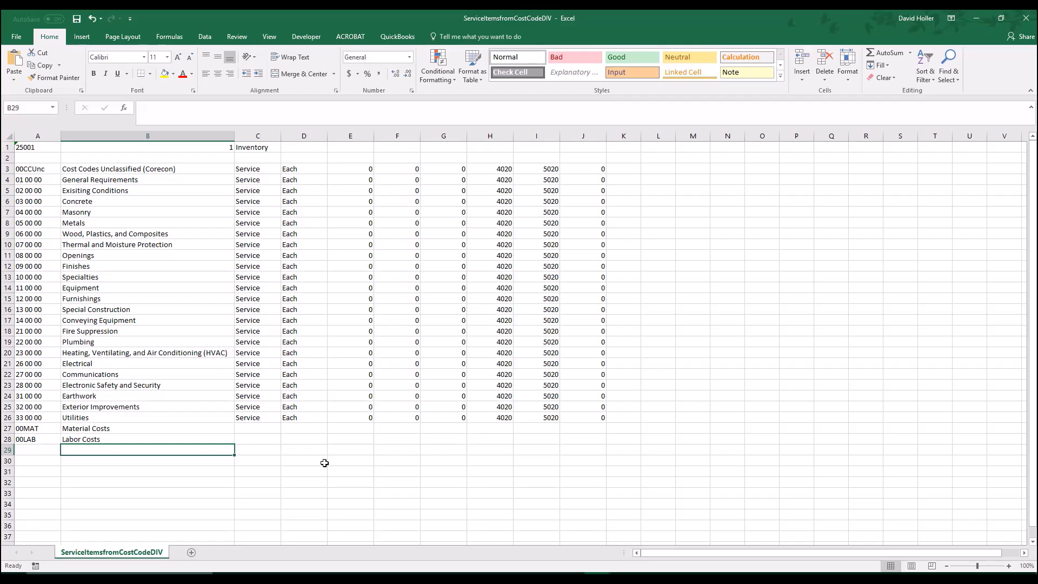
- Enter the descriptions Equipment Costs, Subcontractor Costs and Other Costs in B29:B31
type("E")
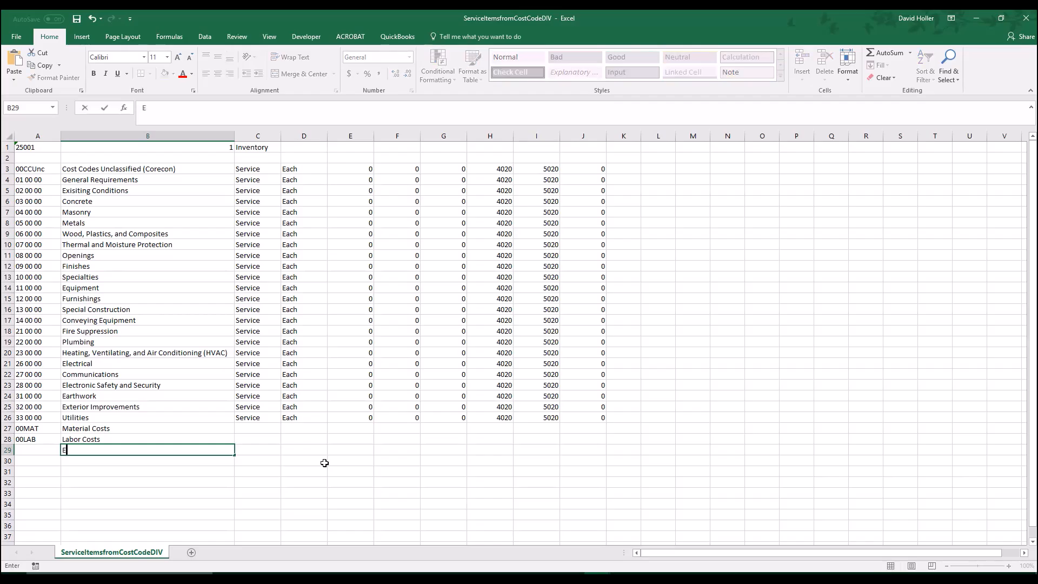
type("quipment Costs")
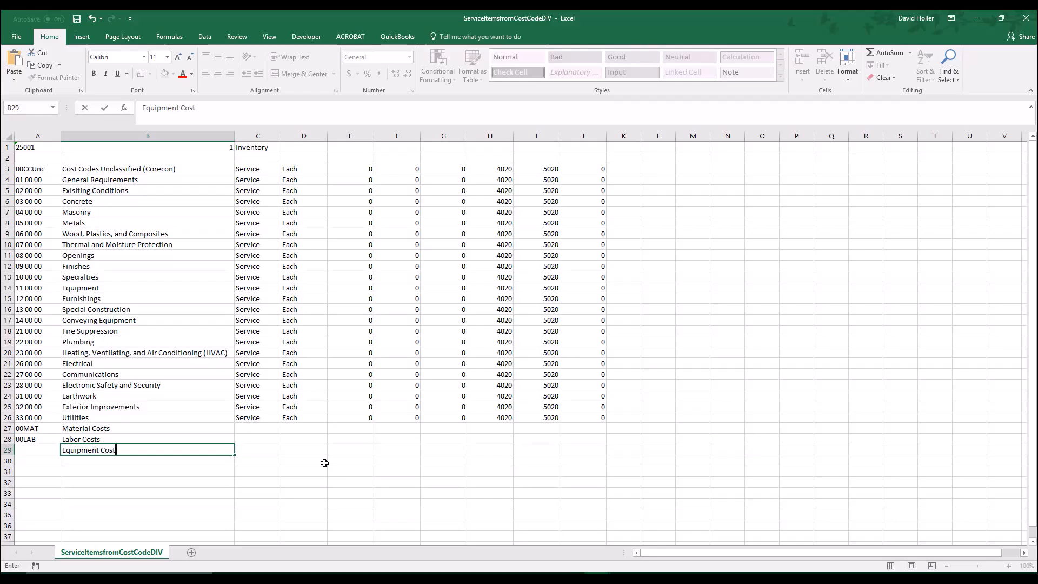
key("Return")
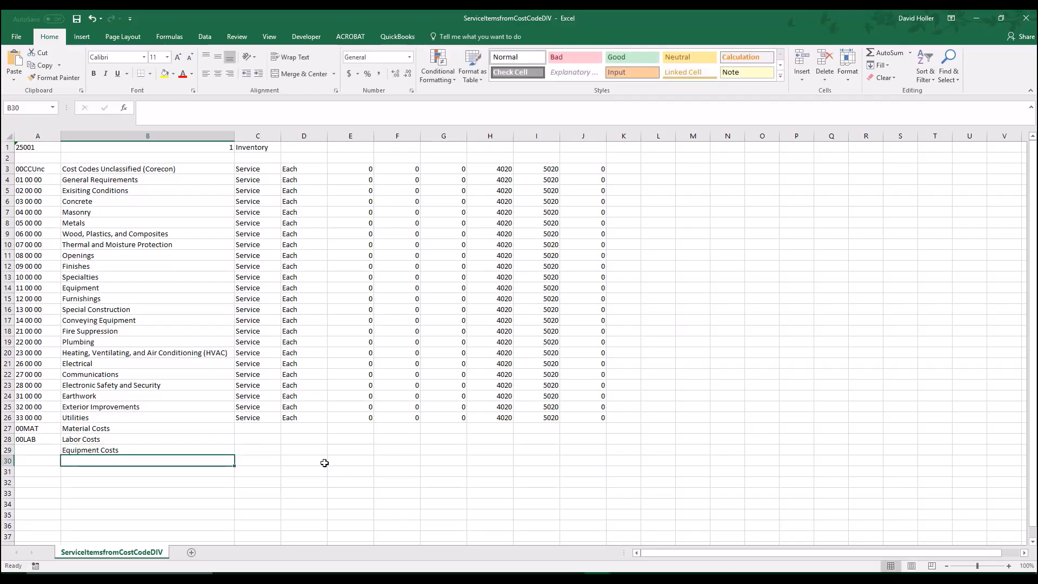
type("Subcontr")
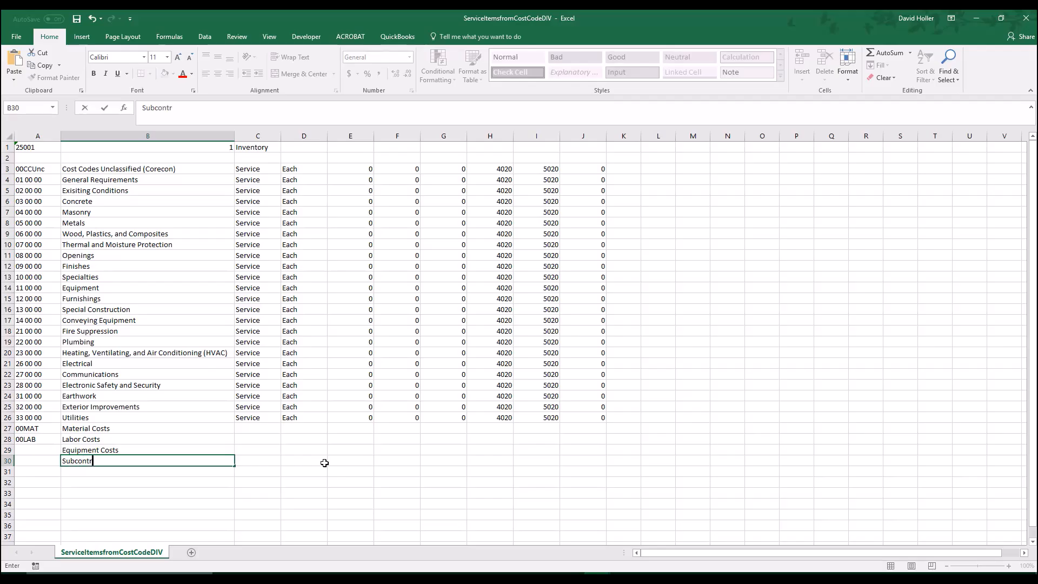
type("actor Costs")
key("Return")
type("Other Cos")
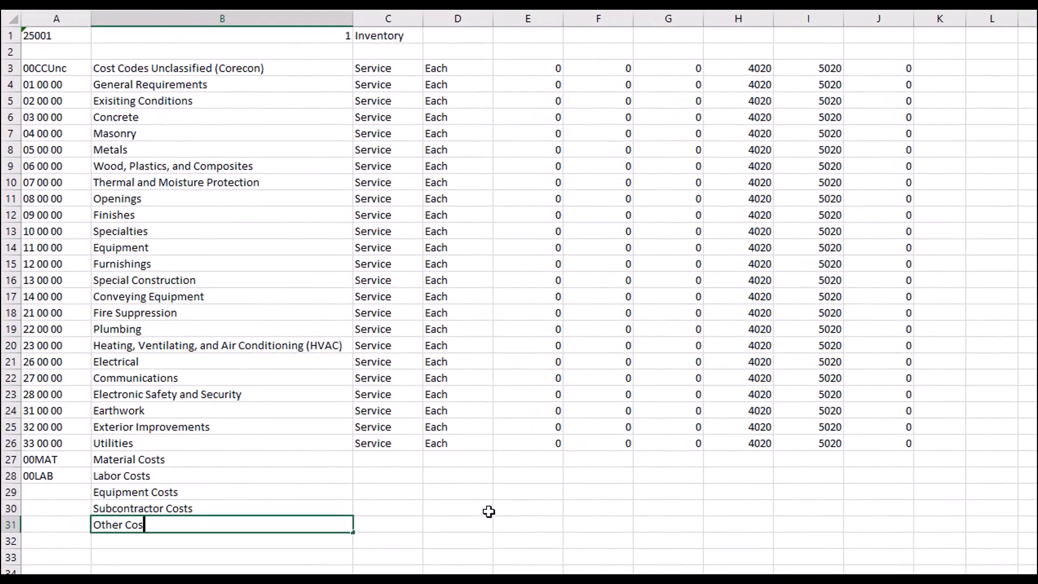
type("ts")
key("Return")
- Enter the cost codes 00EQU, 00SUB and 00OTH in A29:A31 beside the equipment, subcontractor and other cost descriptions
key("Up")
key("Up")
key("Up")
key("Up")
key("Down")
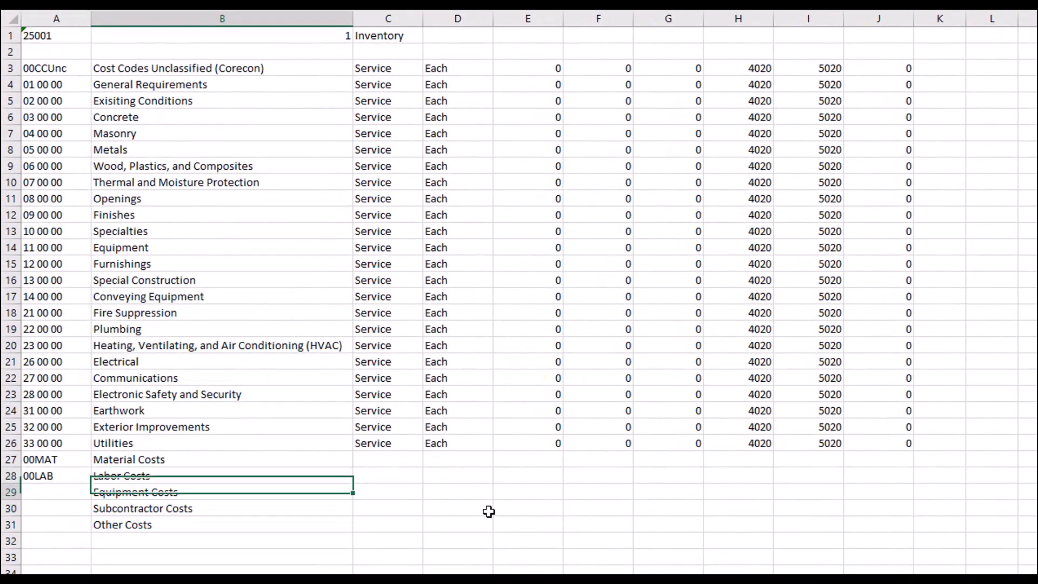
key("Left")
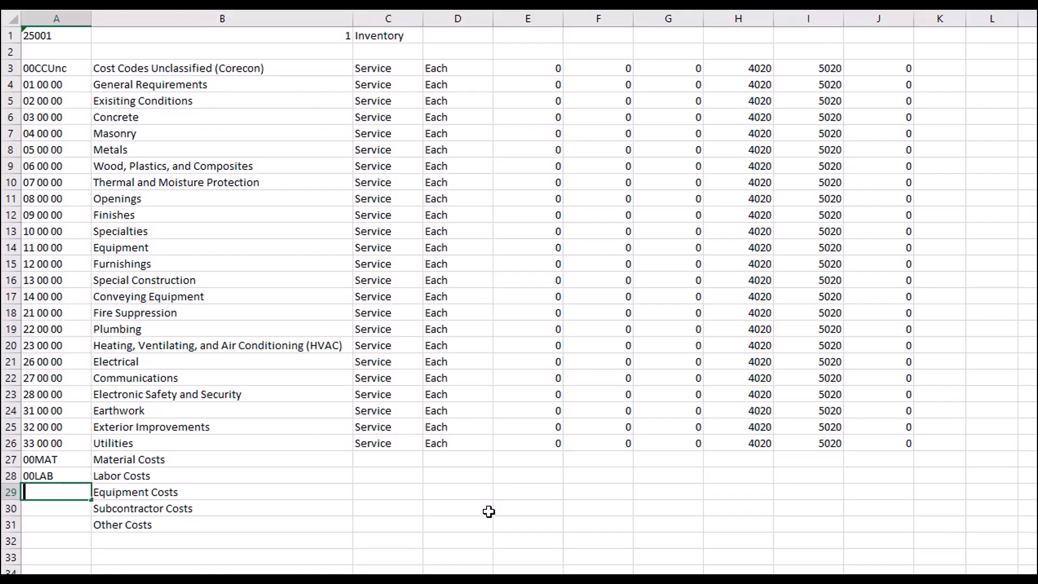
type("00E")
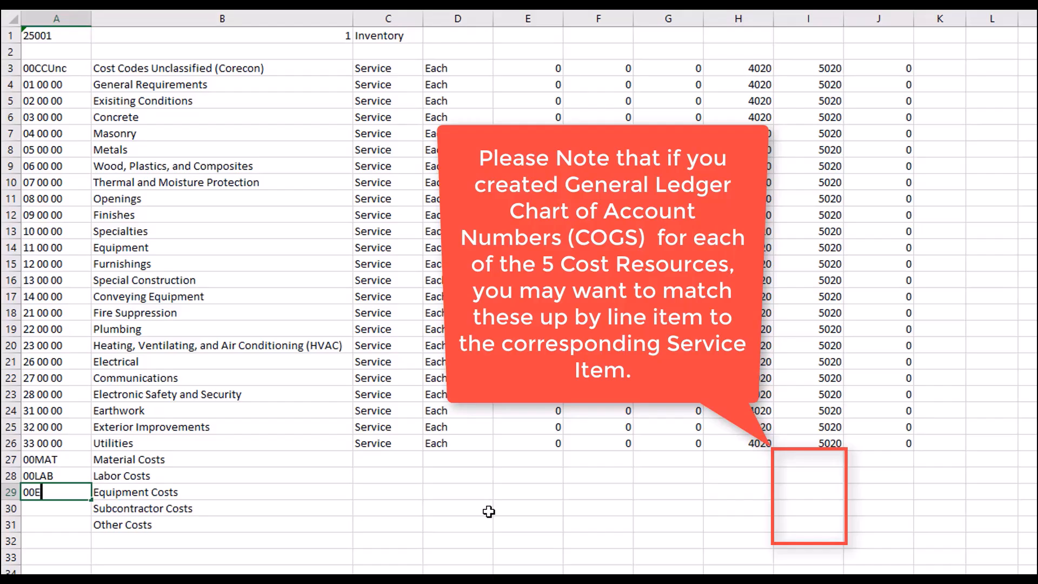
type("QU")
key("Return")
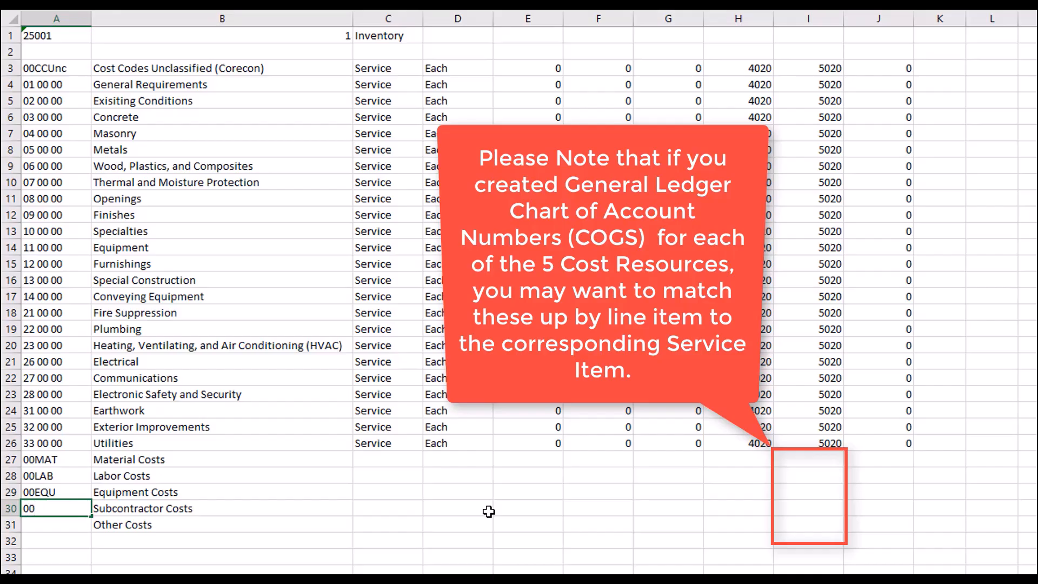
key("Return")
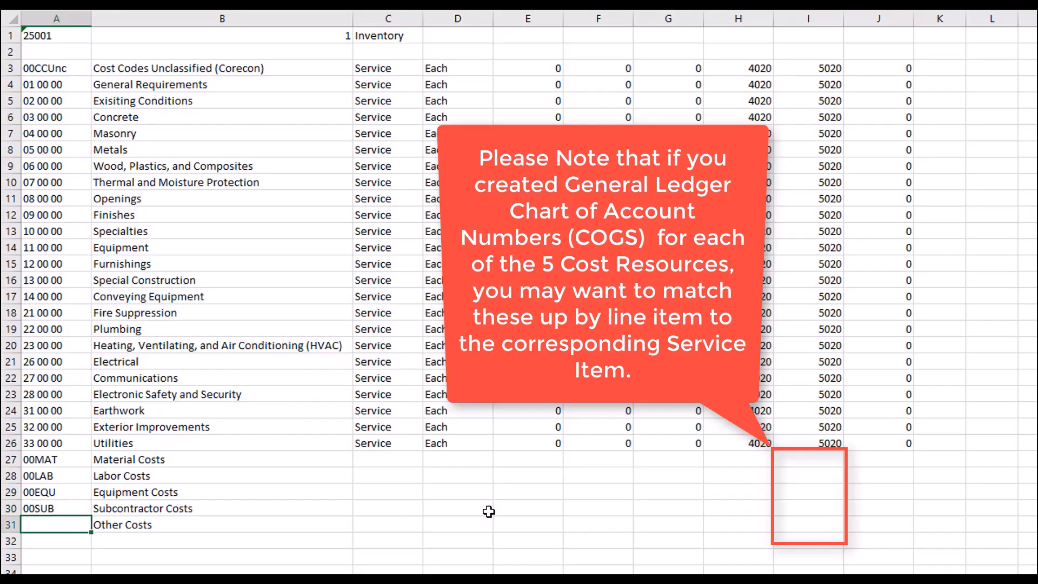
type("00OTD")
key("BackSpace")
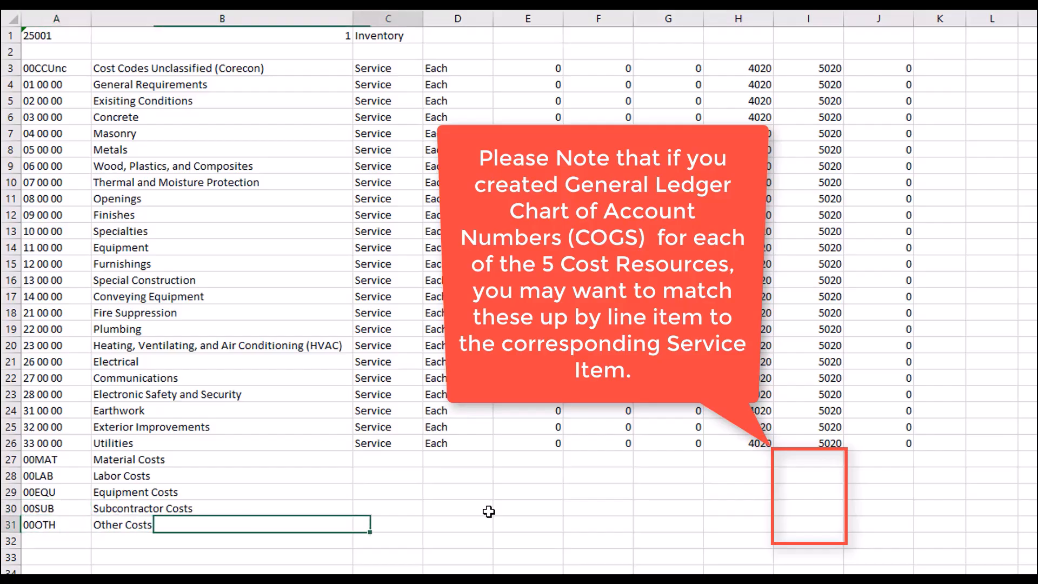
- Fill the Utilities row's values in C26:J26 down to row 31 for the five added cost resource items
left_click(489, 512)
key("Up")
key("Up")
key("Up")
key("Up")
key("Left")
key("shift+Right")
key("shift+Right")
key("shift+Right")
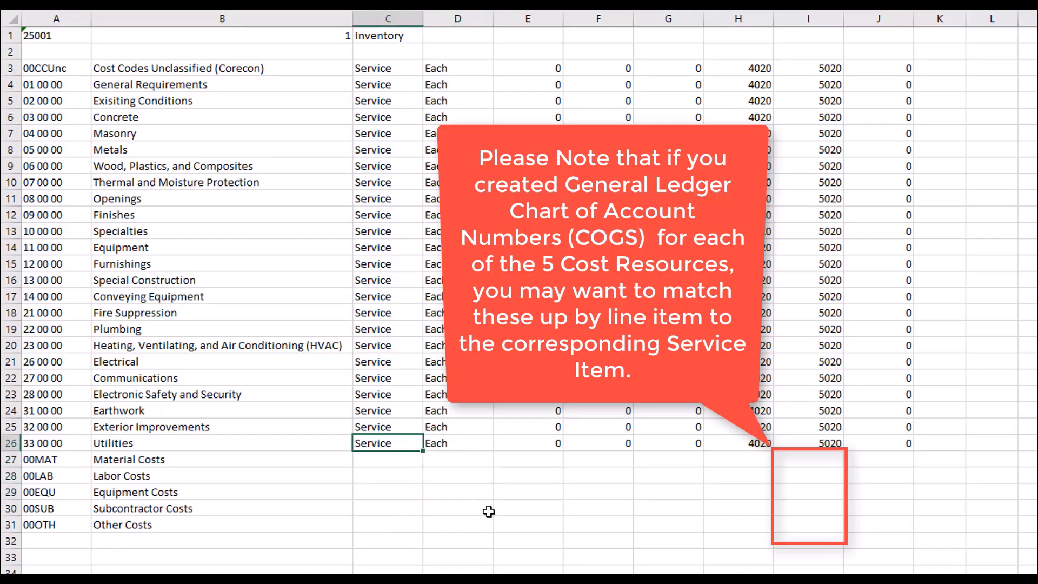
key("shift+Right")
key("shift+Right")
key("shift+Right")
key("shift+Right")
key("shift+Down")
key("shift+Down")
key("shift+Down")
key("shift+Down")
key("shift+Down")
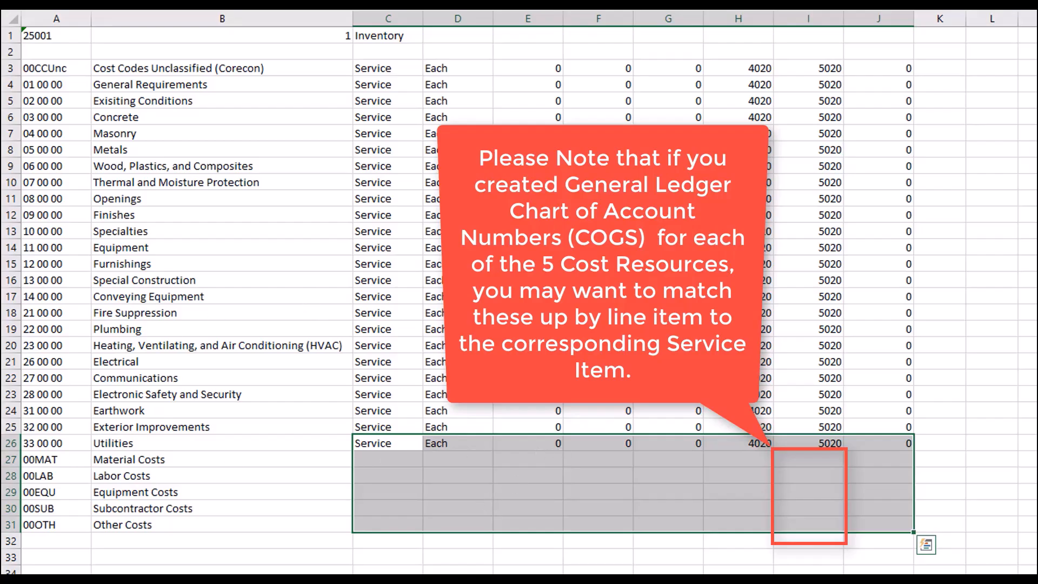
key("ctrl+d")
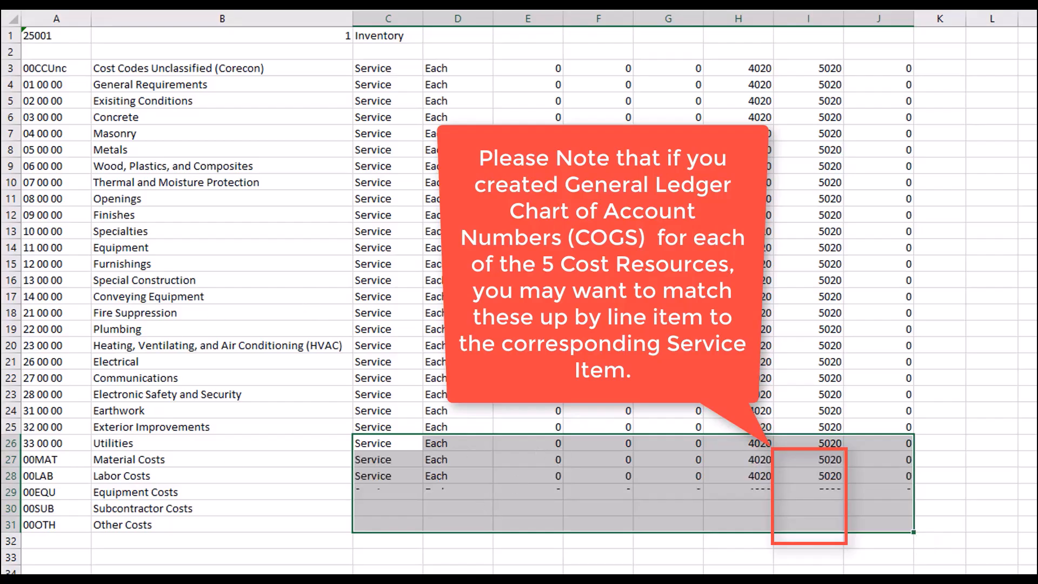
left_click(862, 566)
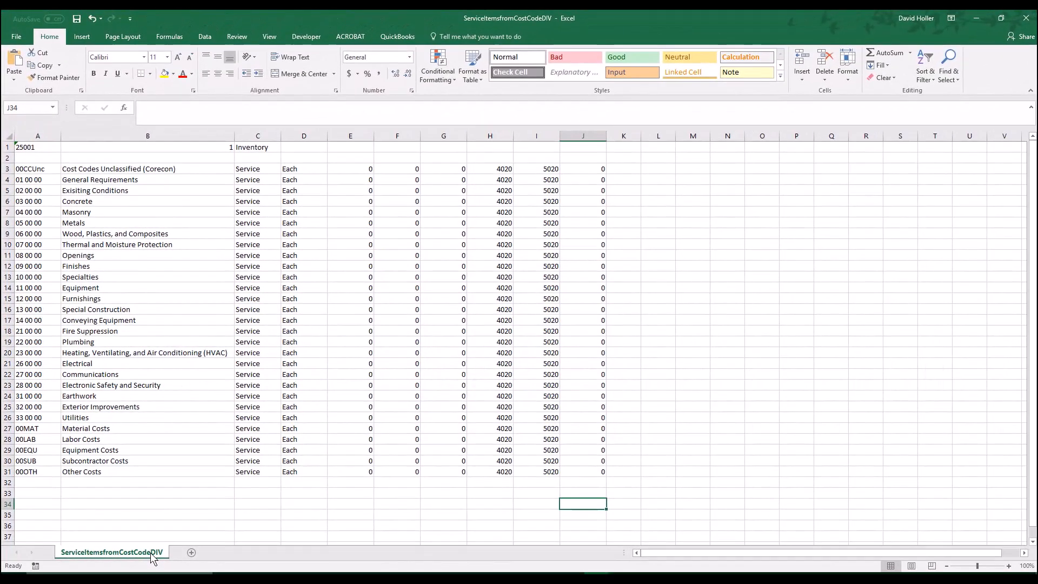
- Delete row 3, which holds the 00CCUnc Cost Codes Unclassified (Corecon) item
left_click(24, 147)
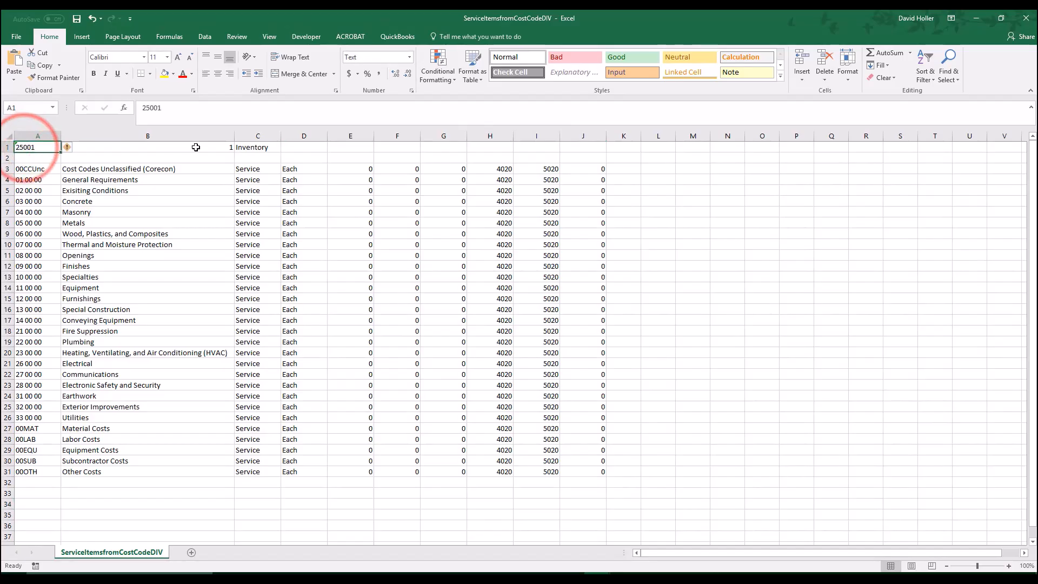
left_click(40, 168)
left_click(7, 169)
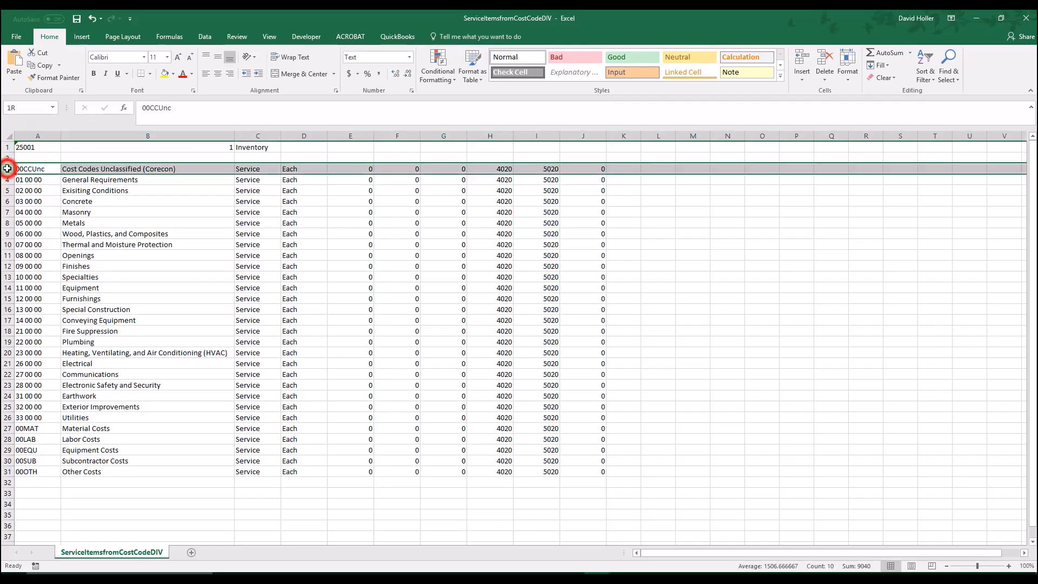
right_click(7, 168)
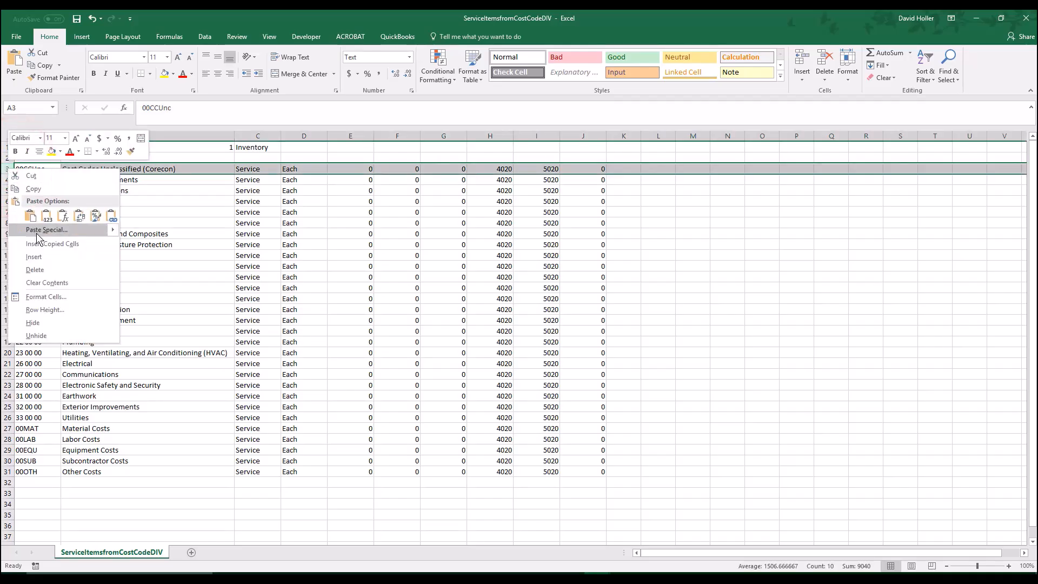
left_click(34, 270)
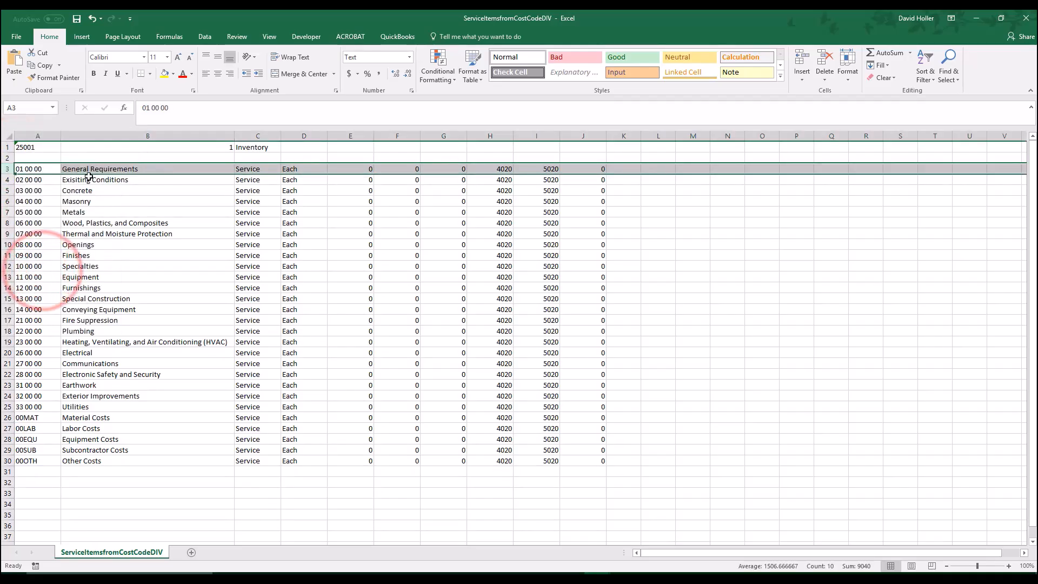
left_click_drag(33, 172, 32, 191)
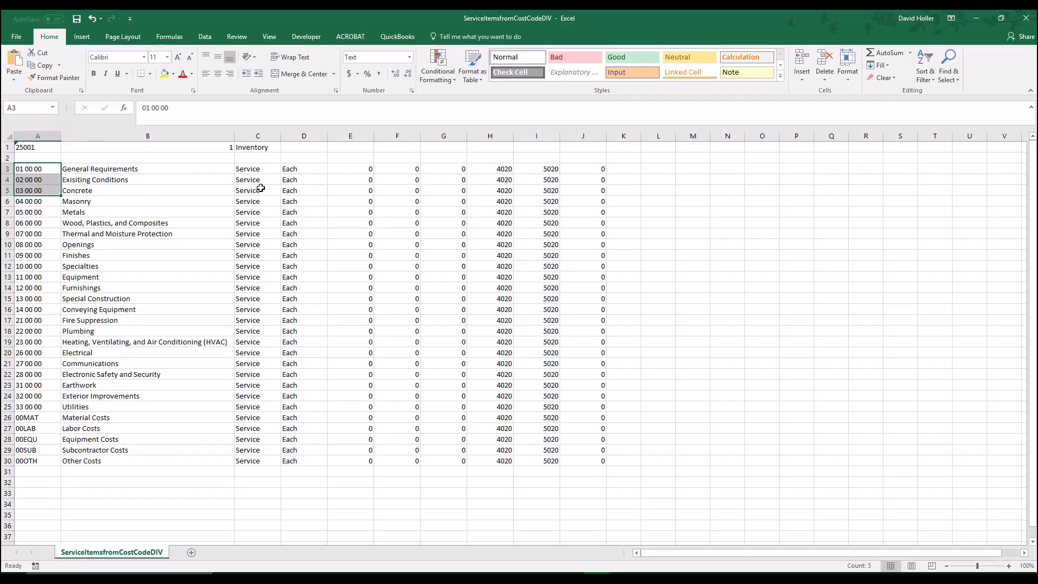
- Save the ServiceItemsfromCostCodeDIV CSV file under its existing name and close Excel to return to Sage 50
left_click(21, 38)
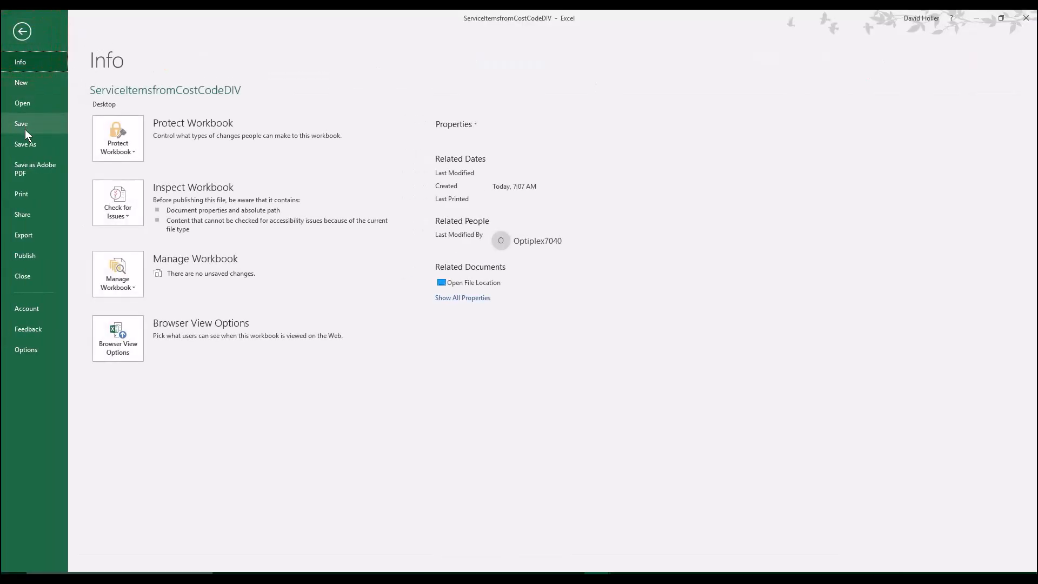
left_click(26, 145)
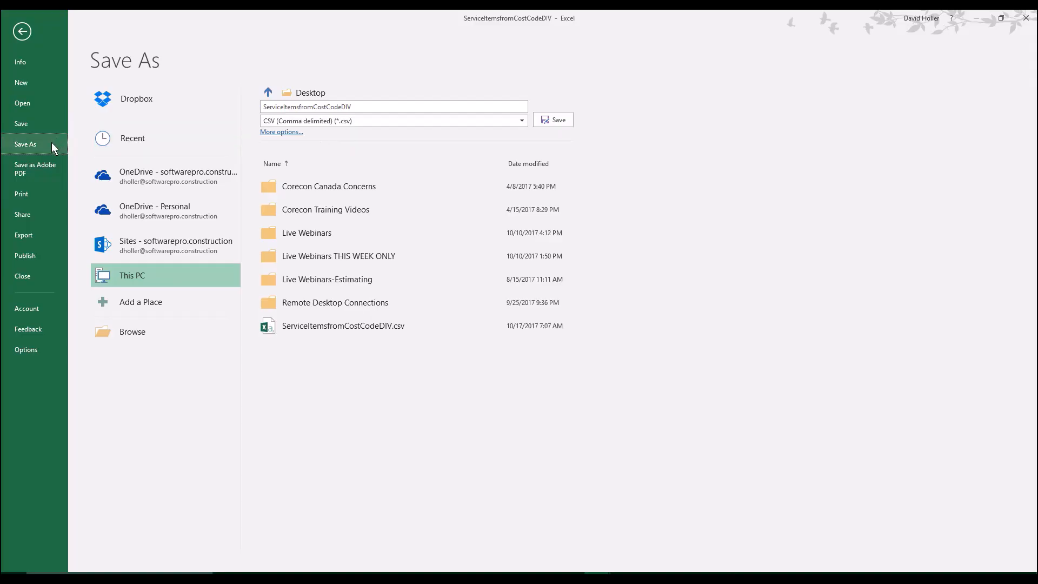
left_click(22, 124)
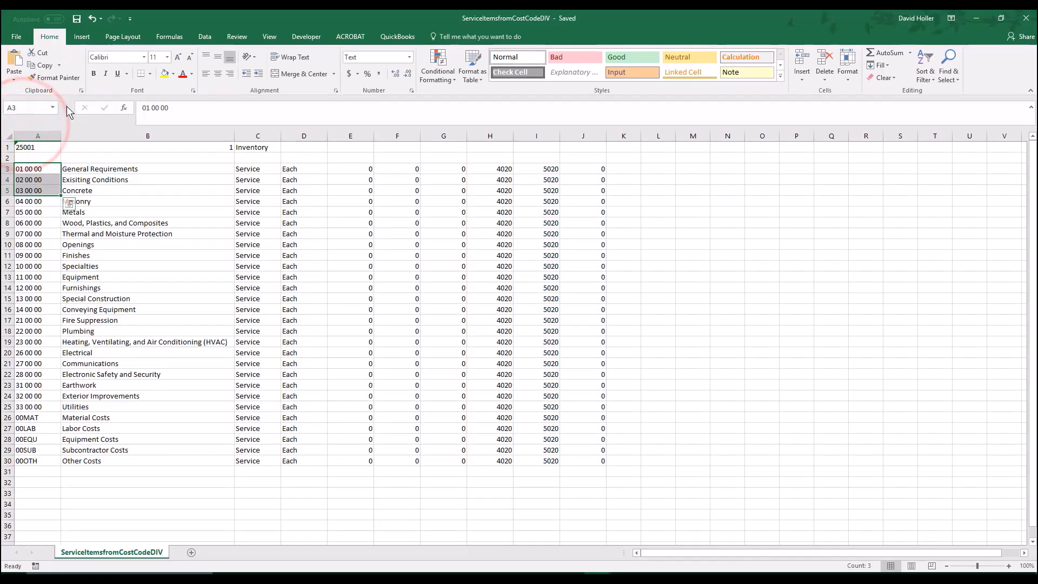
left_click(1026, 21)
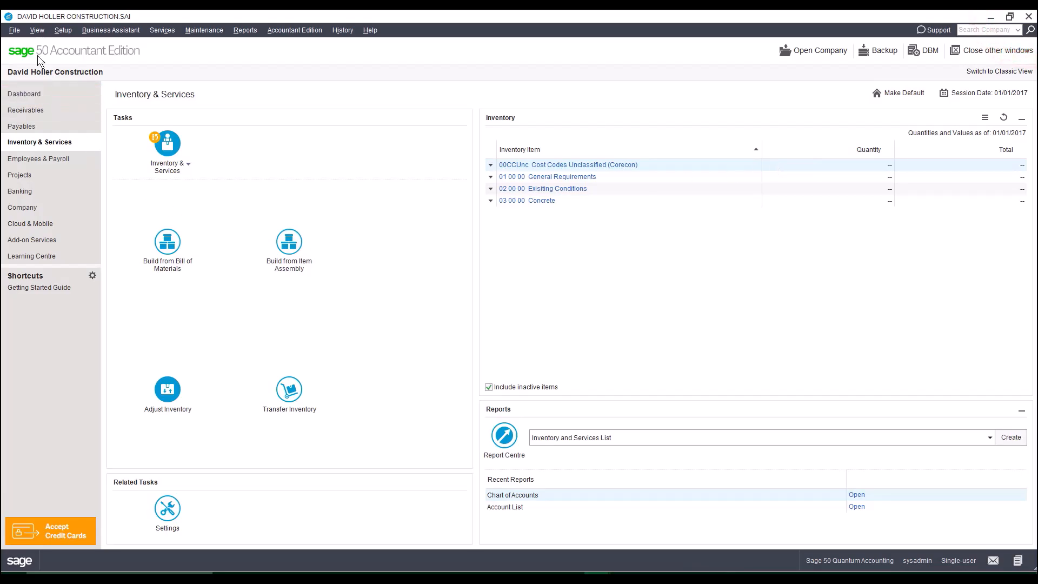
- Start the Import Records wizard with Sage 50 import format as the source and continue without making a backup
left_click(15, 29)
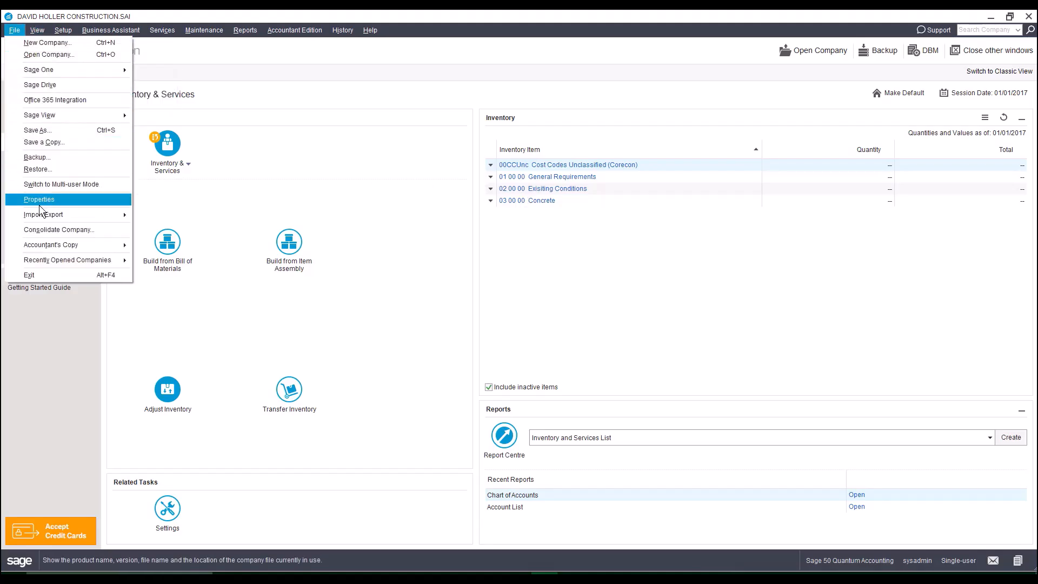
mouse_move(43, 215)
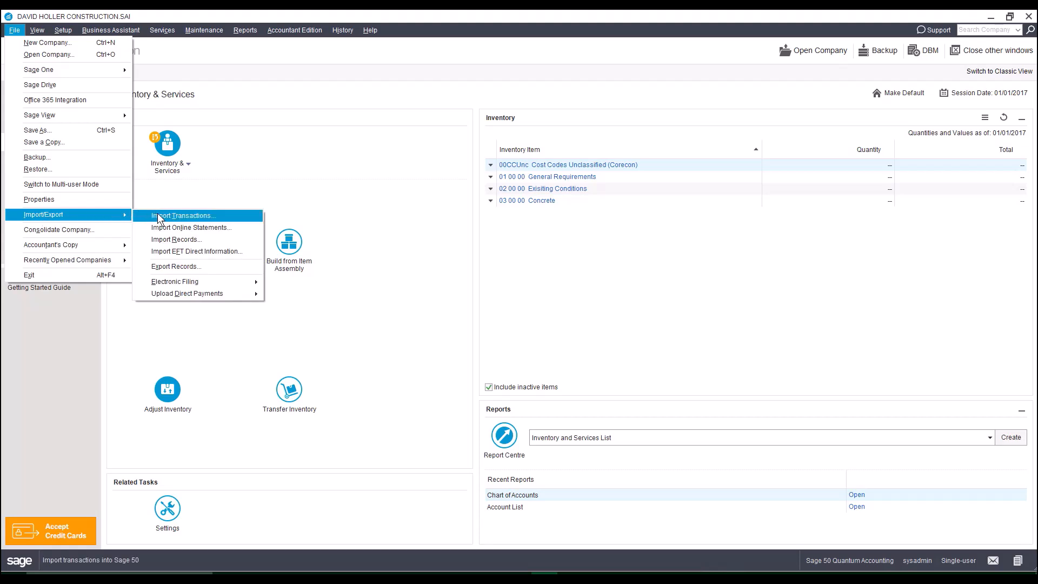
left_click(186, 239)
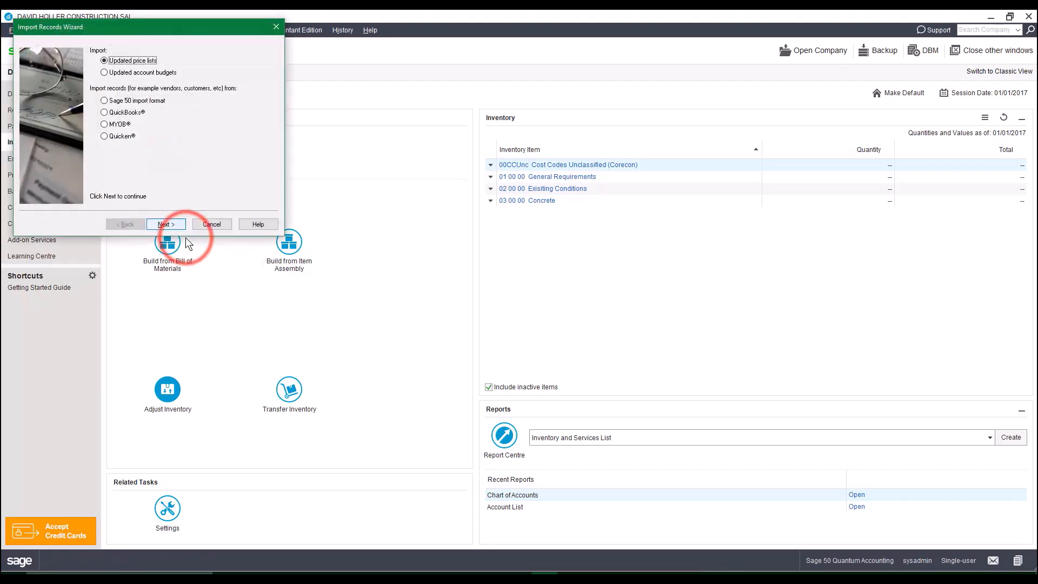
left_click(104, 100)
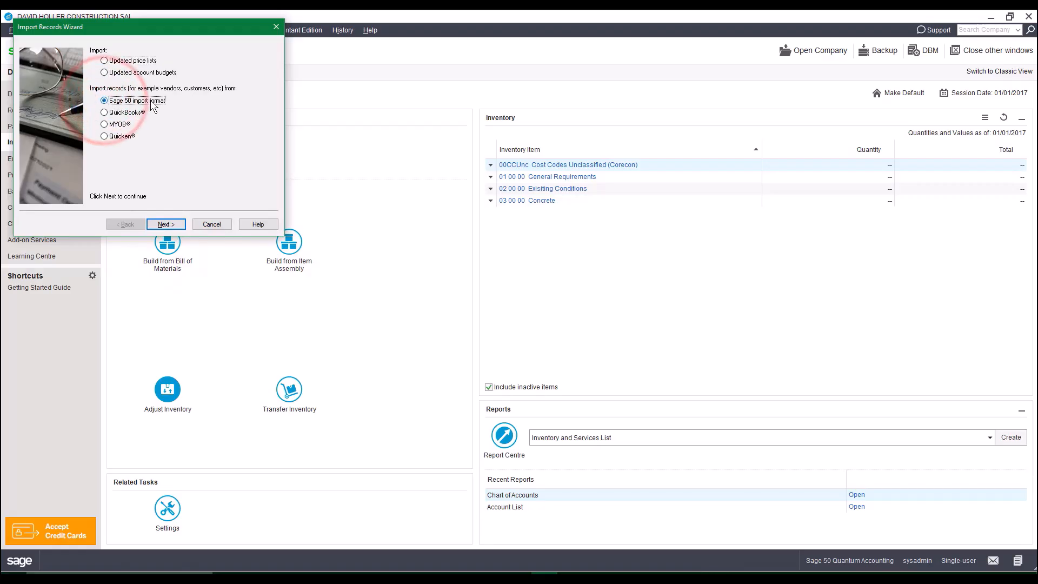
left_click(170, 225)
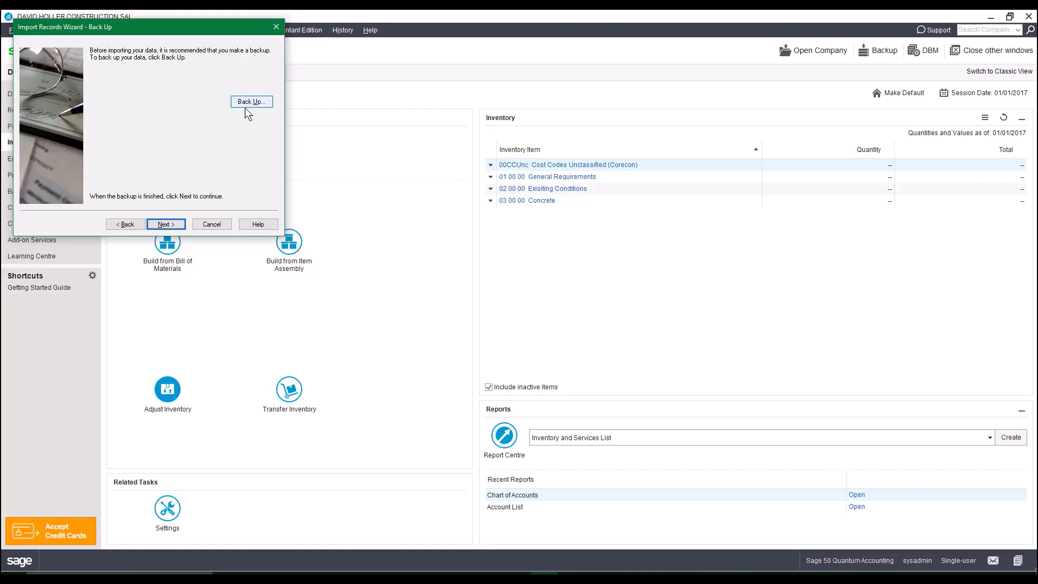
left_click(165, 224)
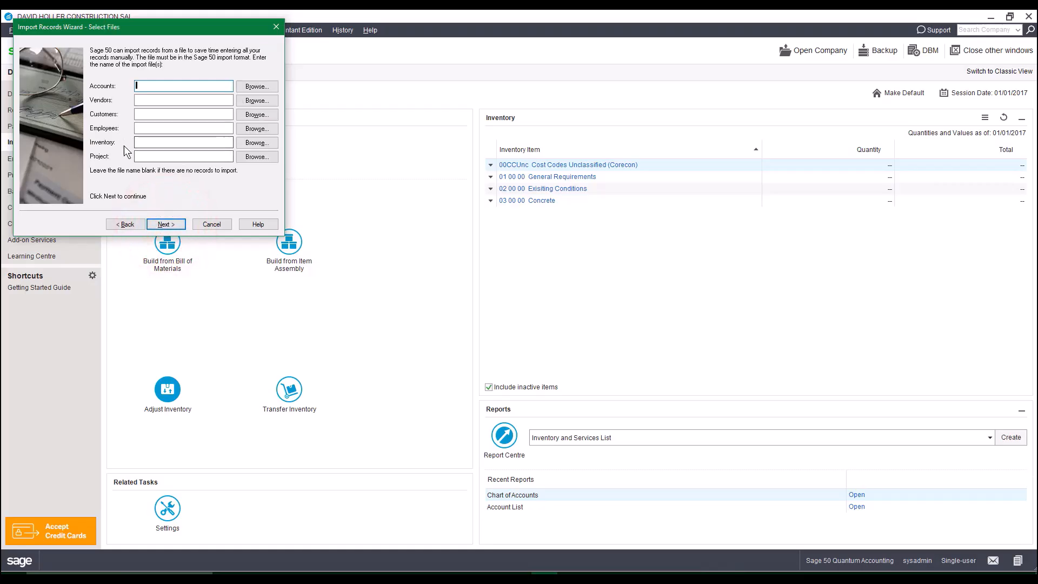
- Choose the ServiceItemsfromCostCodeDIV CSV file on the Desktop as the Inventory import file
left_click(144, 143)
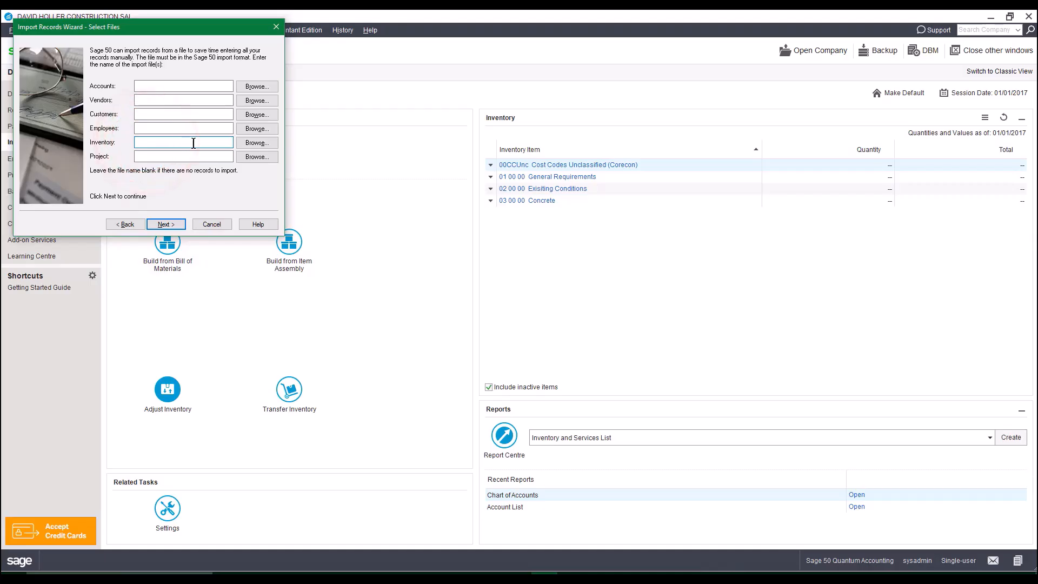
left_click(254, 143)
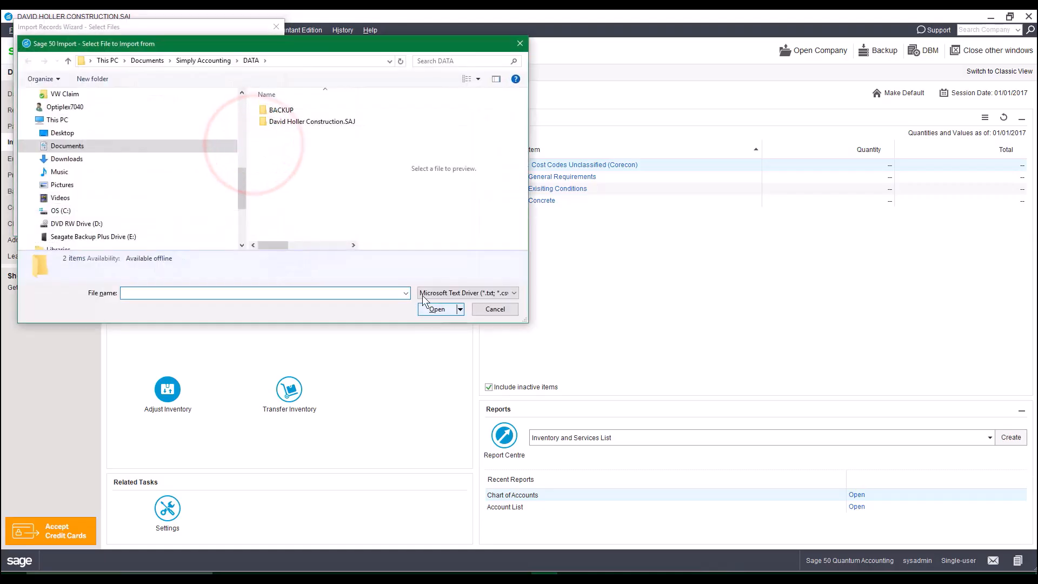
left_click(69, 133)
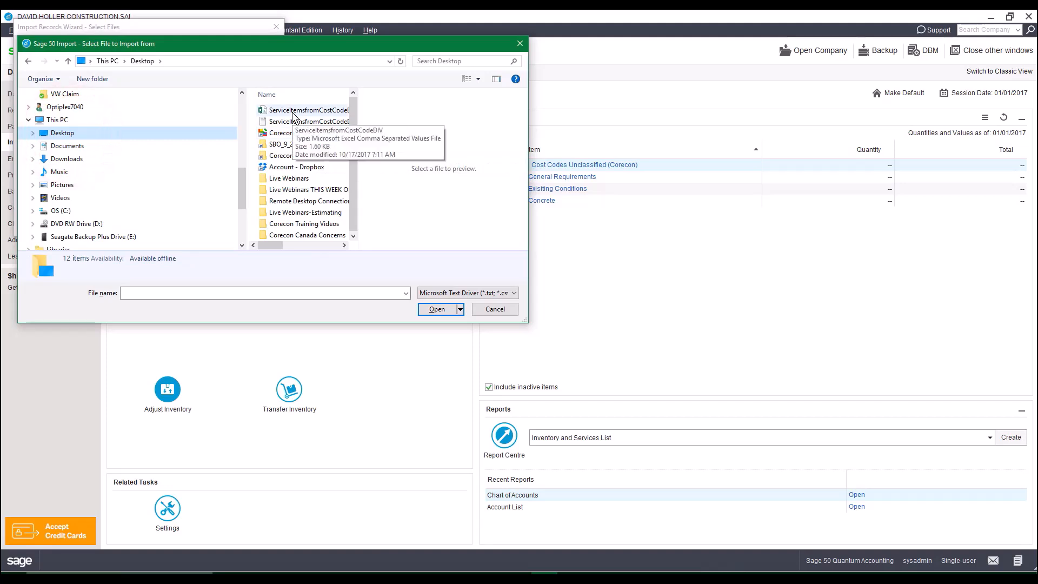
left_click(340, 111)
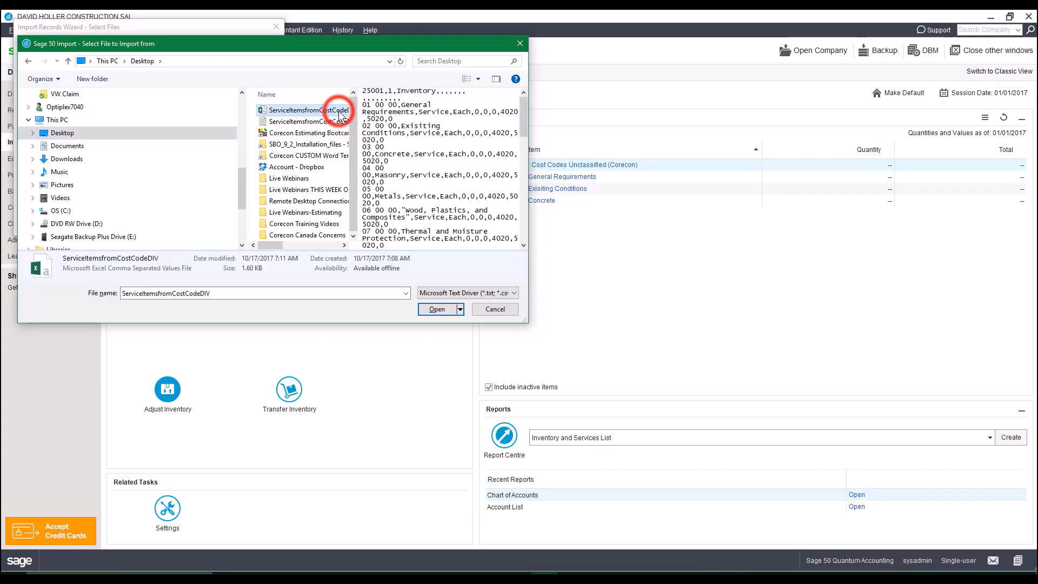
left_click(436, 309)
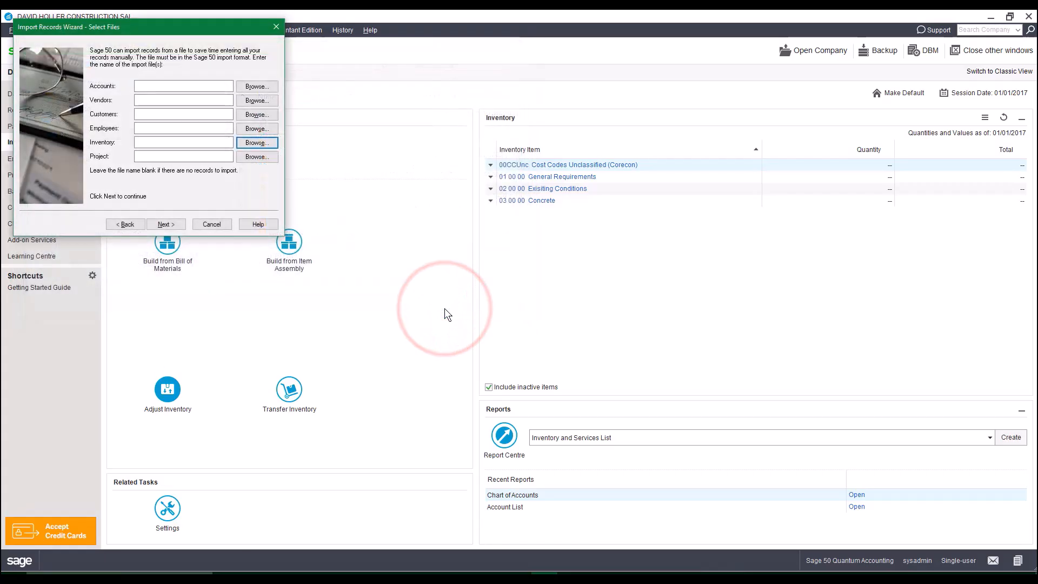
- Import the inventory records, close the wizard, and check the full Inventory item list from the 00 codes to 33 00 00 Utilities
left_click(165, 224)
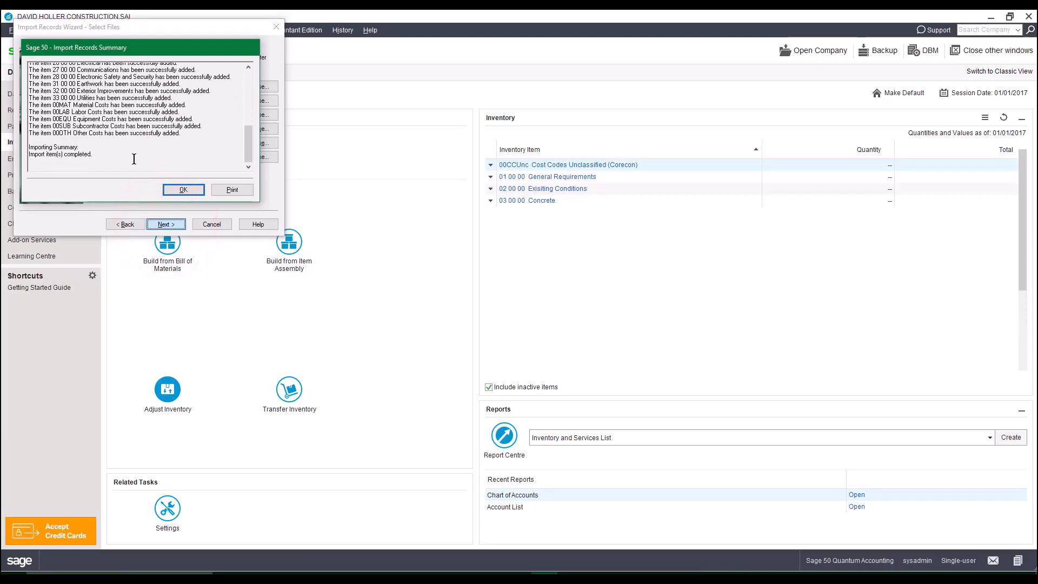
left_click(182, 190)
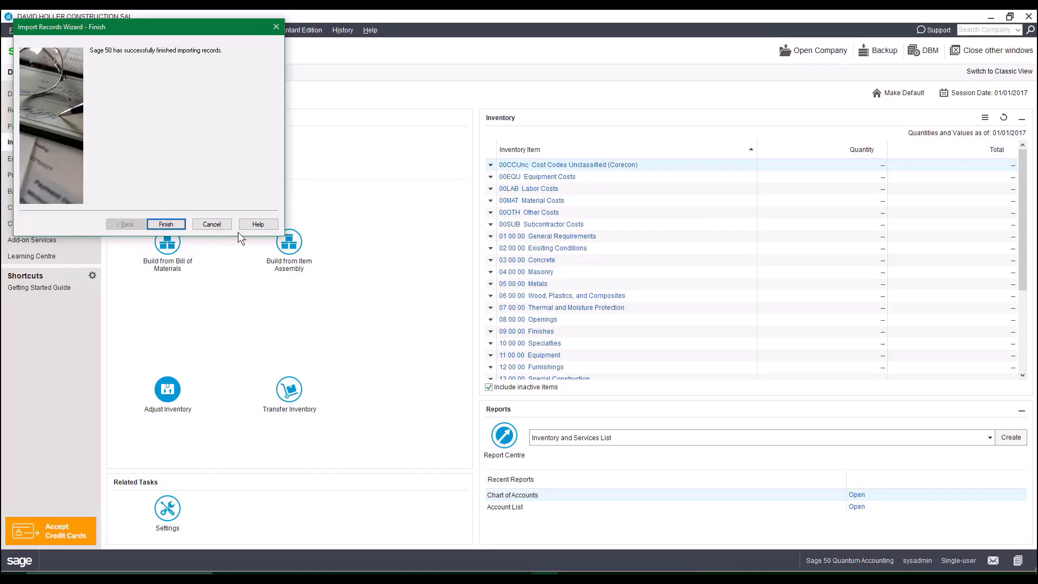
left_click(212, 225)
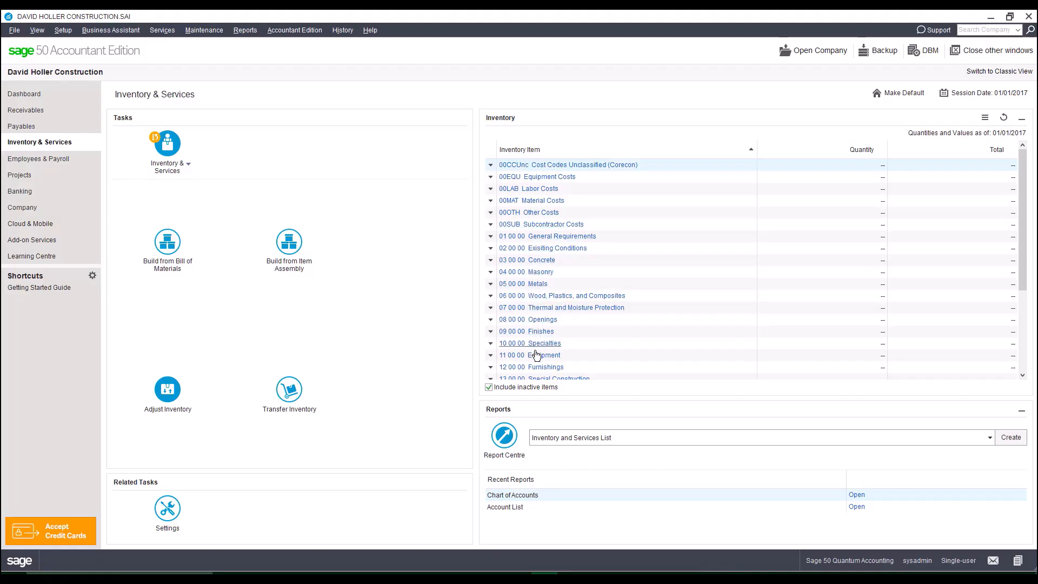
scroll(537, 370, "down", 4)
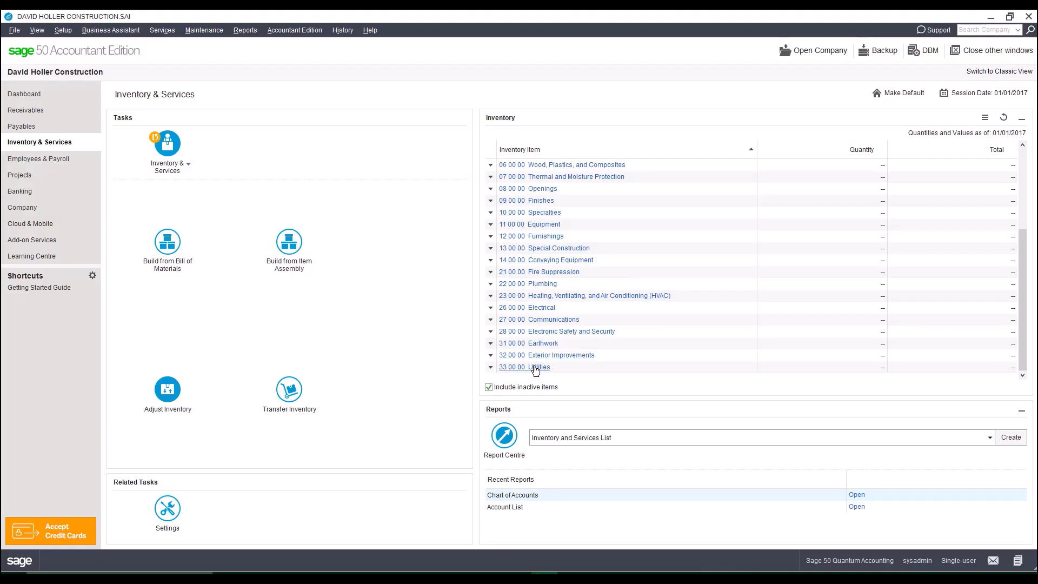
scroll(535, 370, "up", 4)
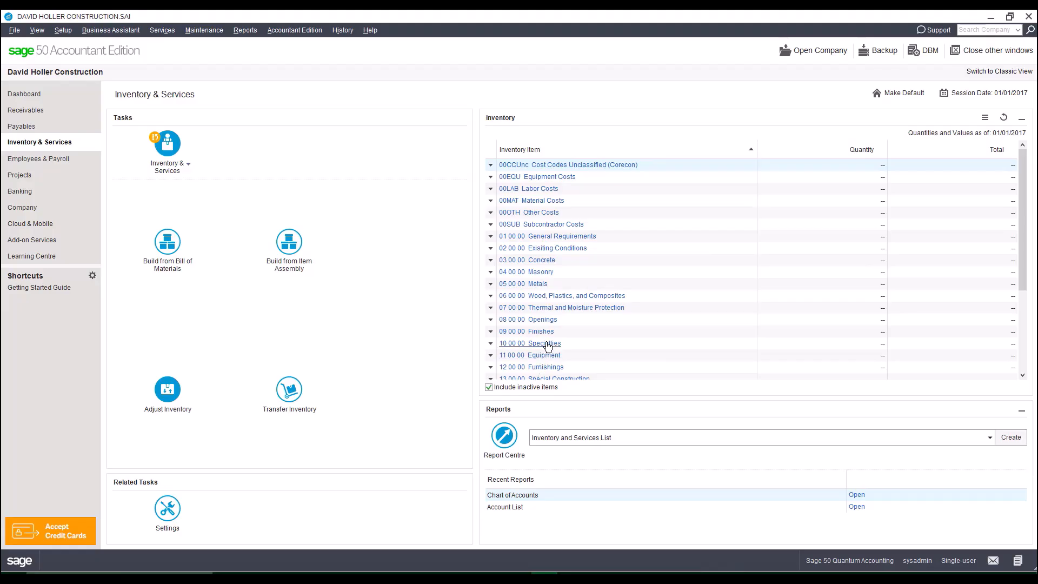